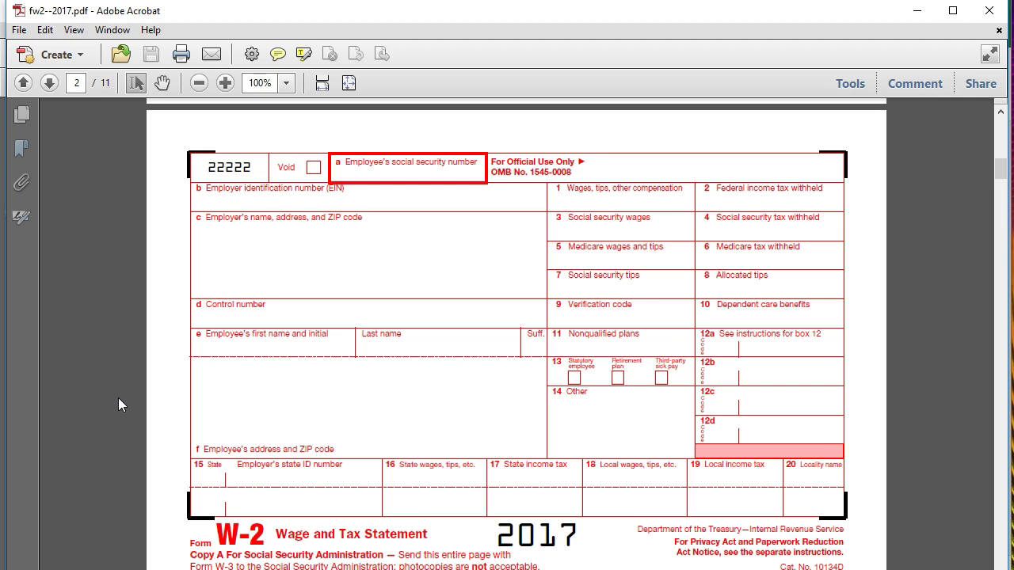
Enlarge the 2017 Form W-2 page to the window width and look over its identification boxes.
mouse_move(141, 514)
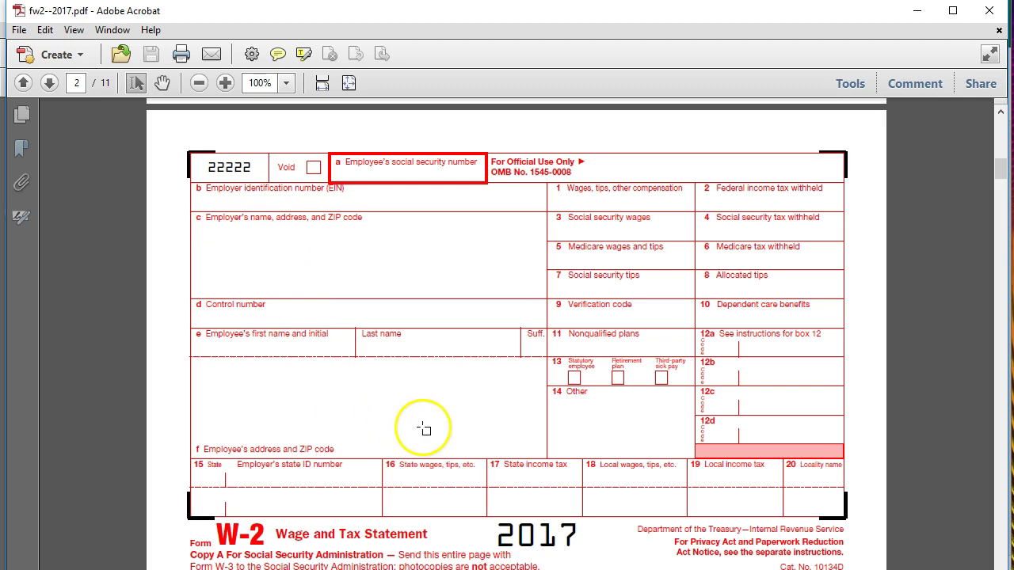
key(ctrl+2)
scroll(422, 434, up, 1)
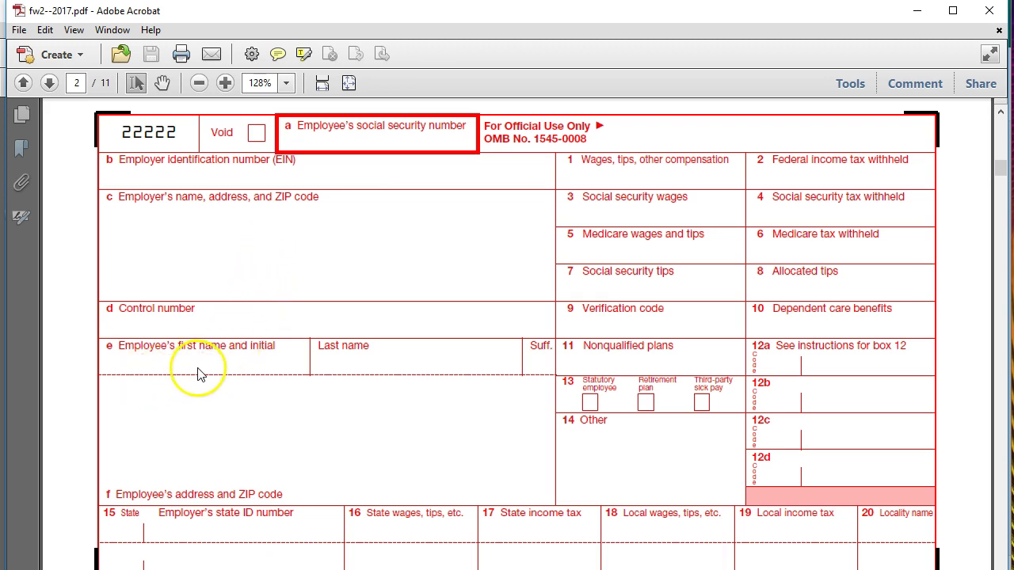
scroll(342, 413, down, 1)
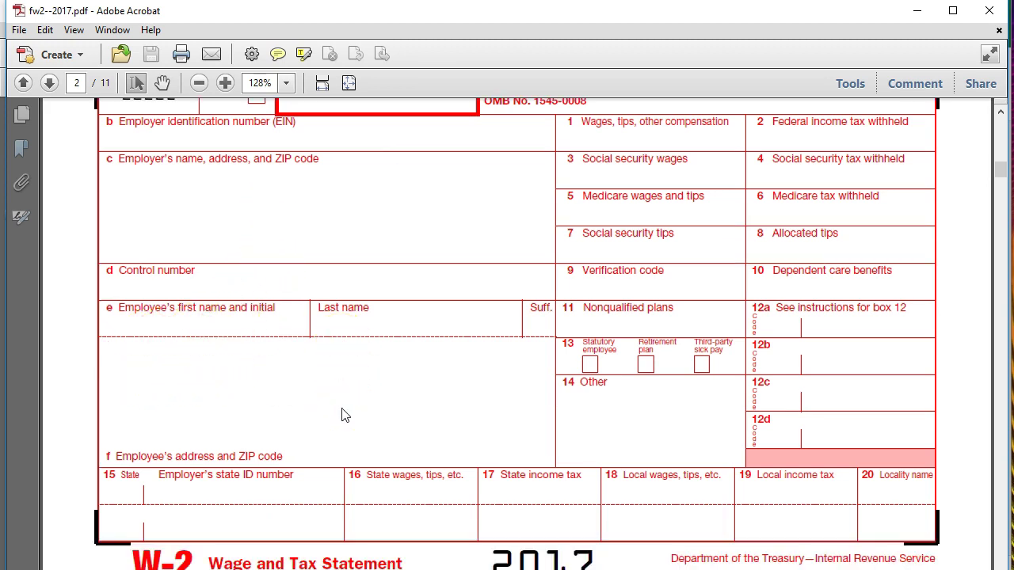
scroll(342, 415, up, 1)
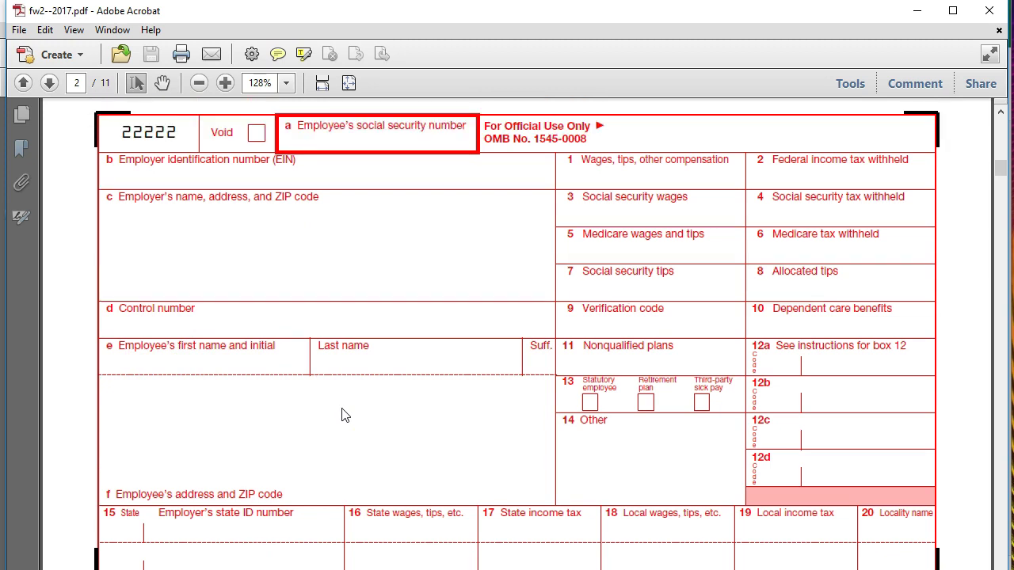
scroll(342, 415, up, 1)
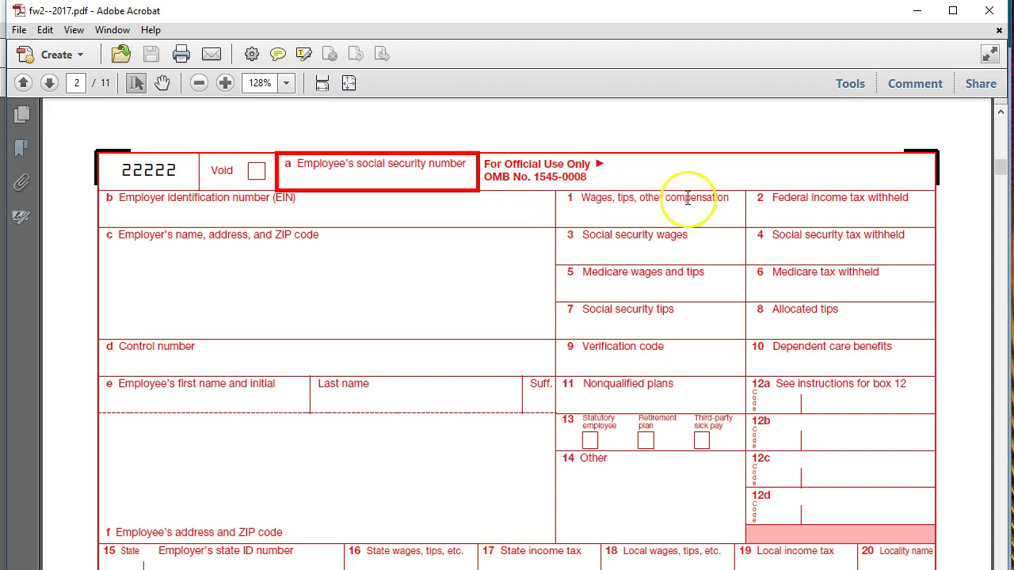
Examine the W-2 wage and withholding boxes, boxes 12 to 14, and the state and local boxes.
click(731, 214)
click(750, 221)
click(716, 253)
click(718, 238)
click(717, 229)
click(715, 243)
click(640, 293)
click(770, 416)
click(587, 442)
click(629, 461)
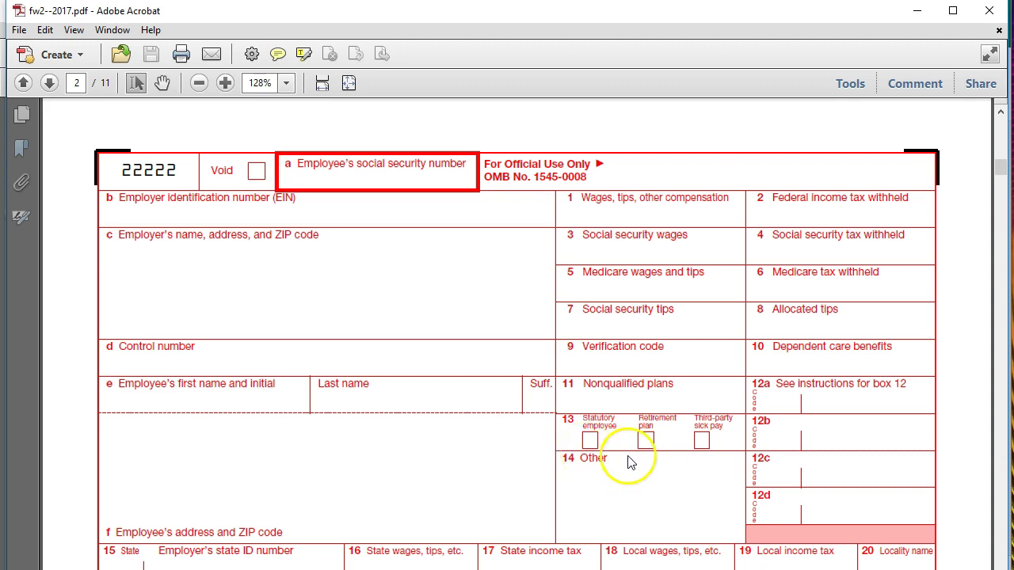
scroll(630, 459, down, 2)
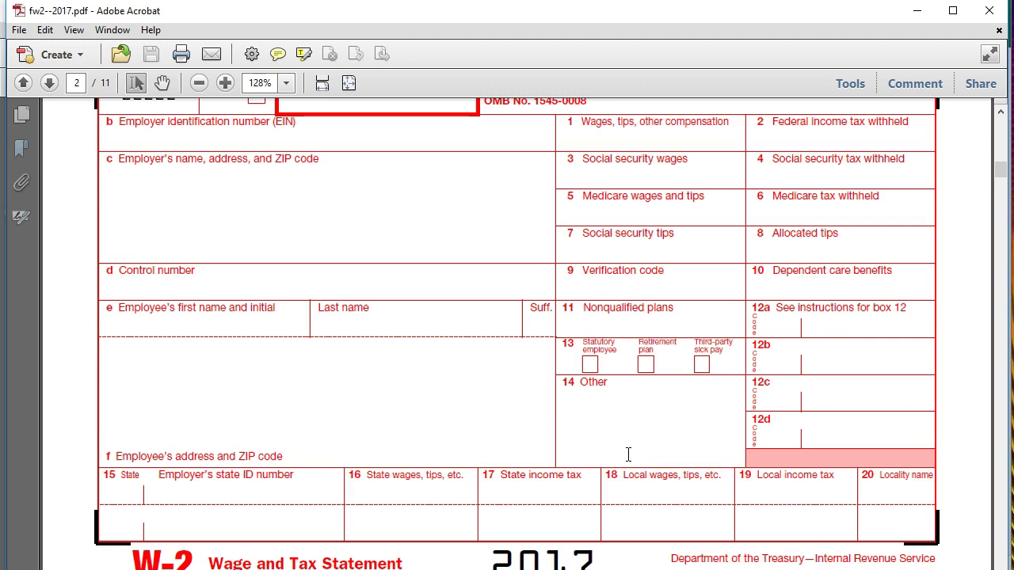
scroll(628, 454, down, 1)
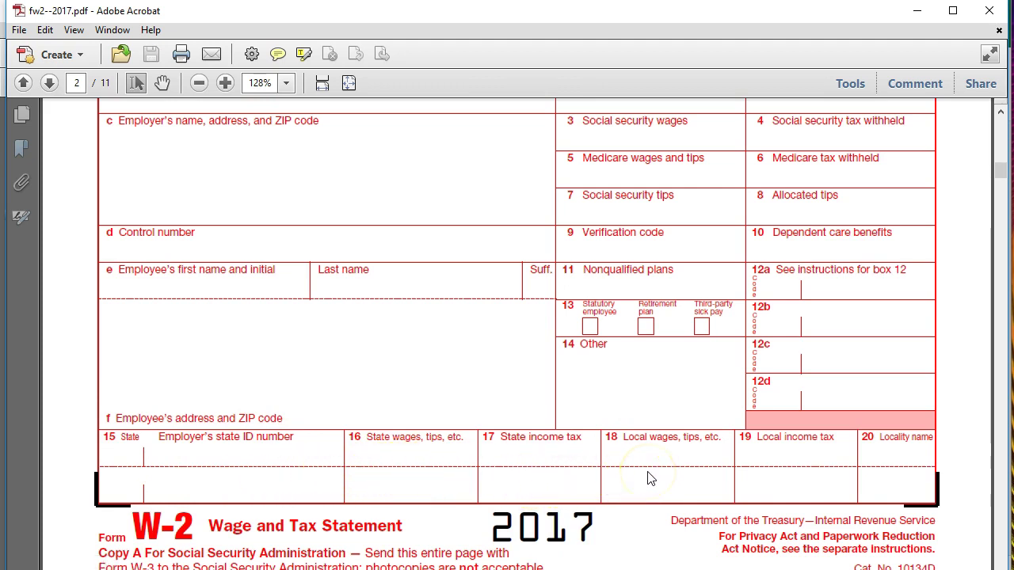
scroll(647, 479, up, 2)
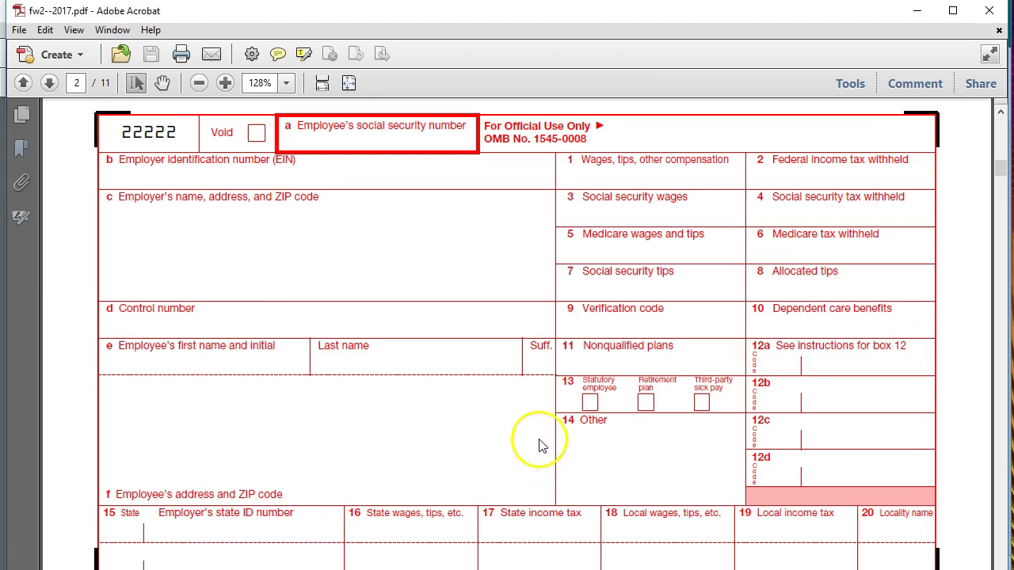
scroll(512, 425, down, 3)
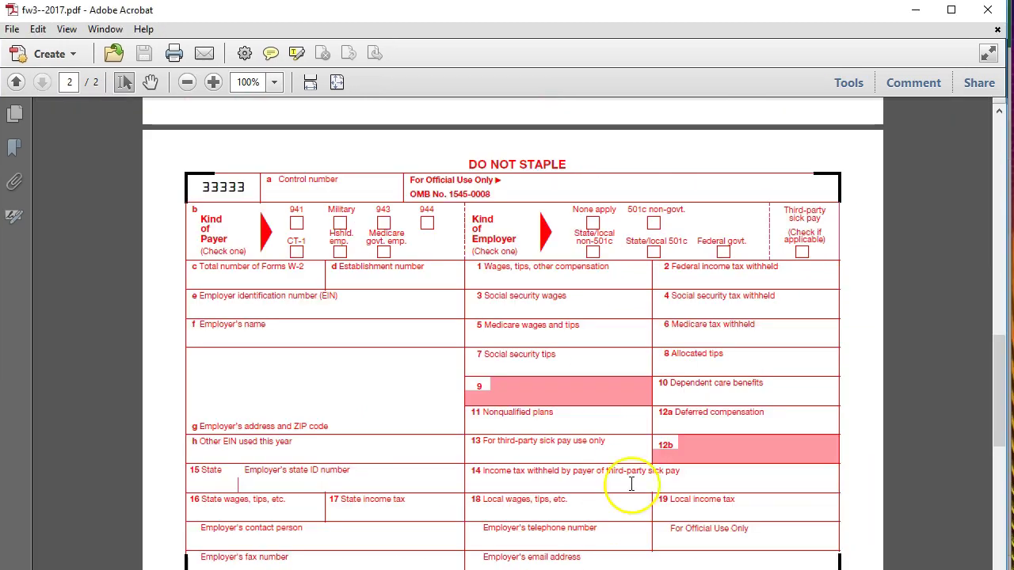
Enlarge the fw3--2017.pdf Form W-3 page to the window width and examine its wage and tax boxes.
scroll(622, 460, down, 2)
scroll(622, 459, up, 1)
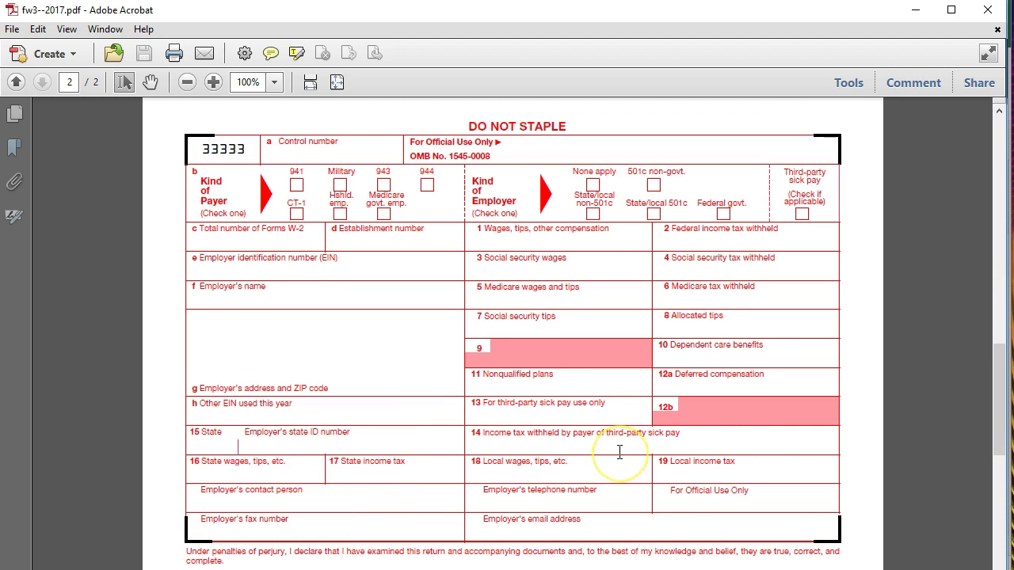
scroll(587, 417, up, 2)
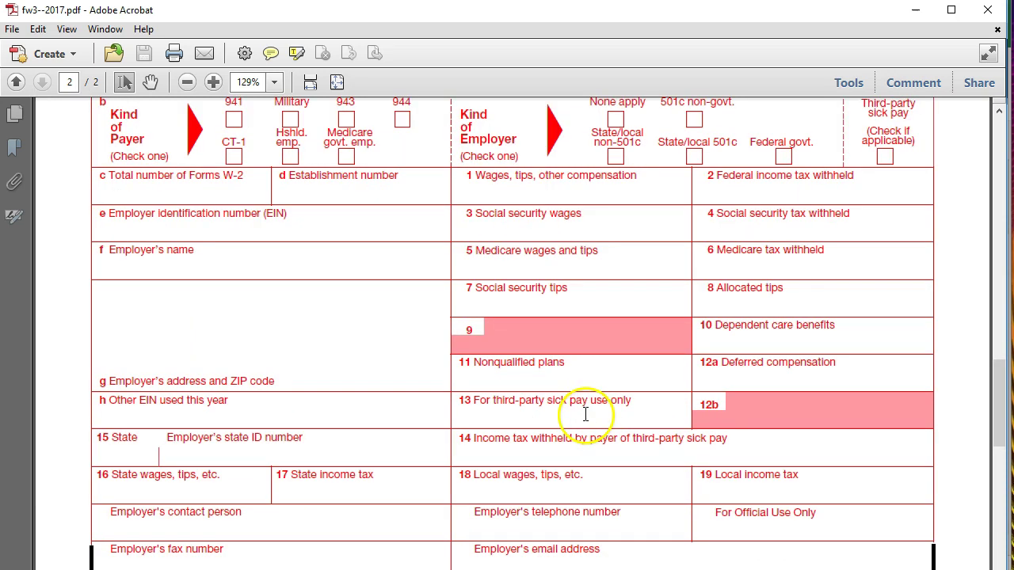
scroll(585, 414, up, 2)
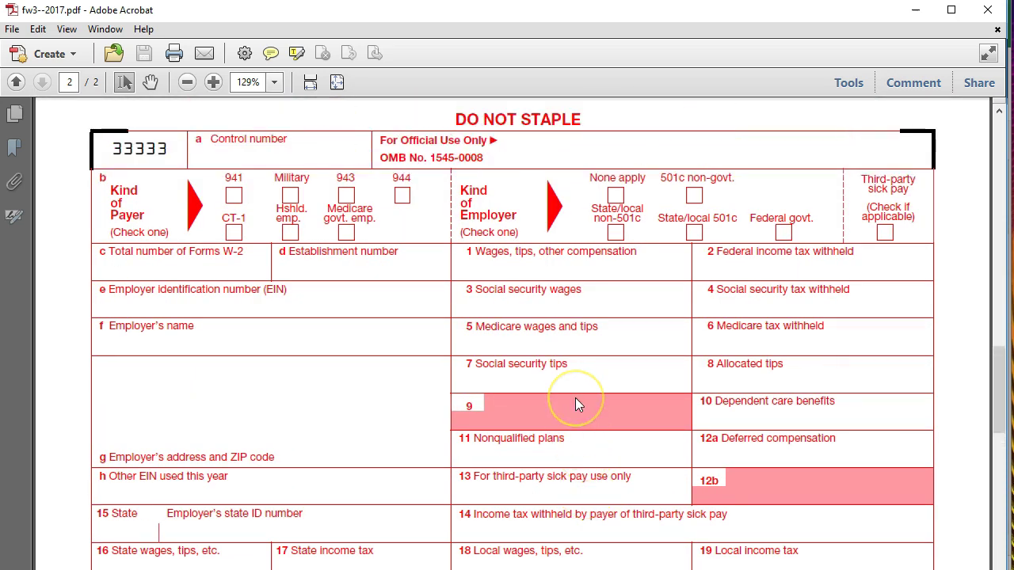
click(641, 364)
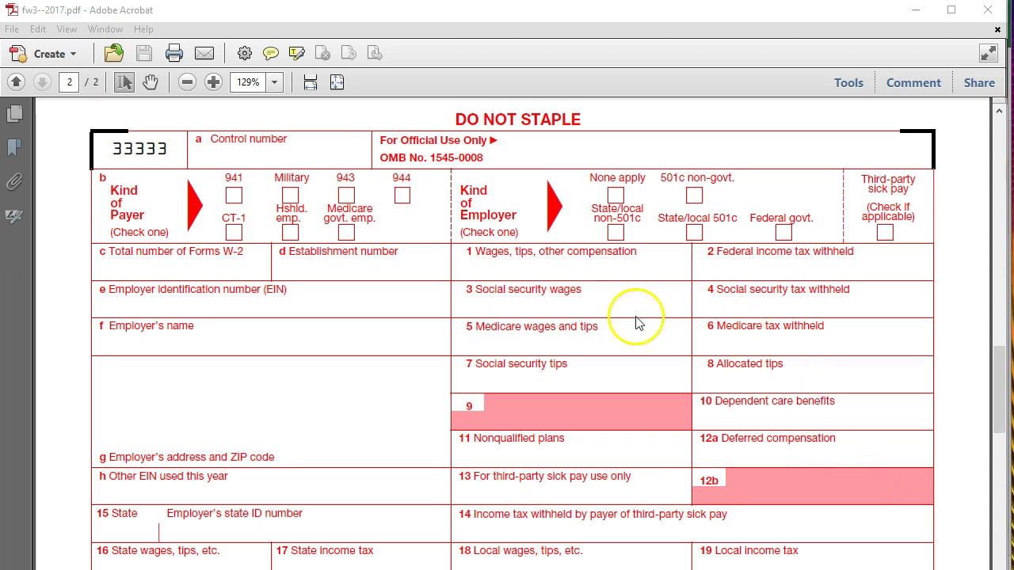
Switch to the Payroll Project.xlsx workbook in Excel and show the W-3 section of the W-2 W-3 Pract sheet.
click(504, 271)
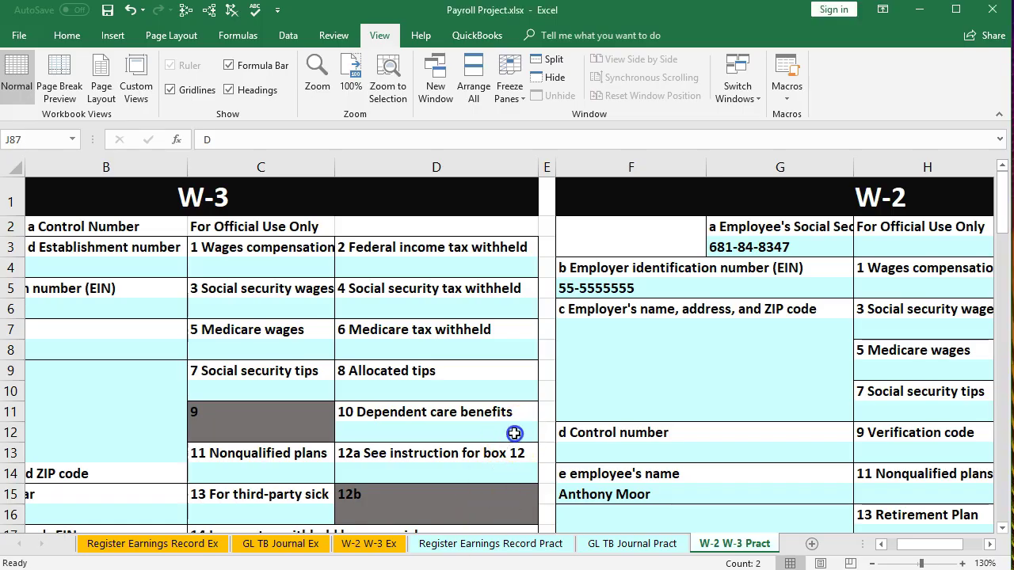
click(519, 428)
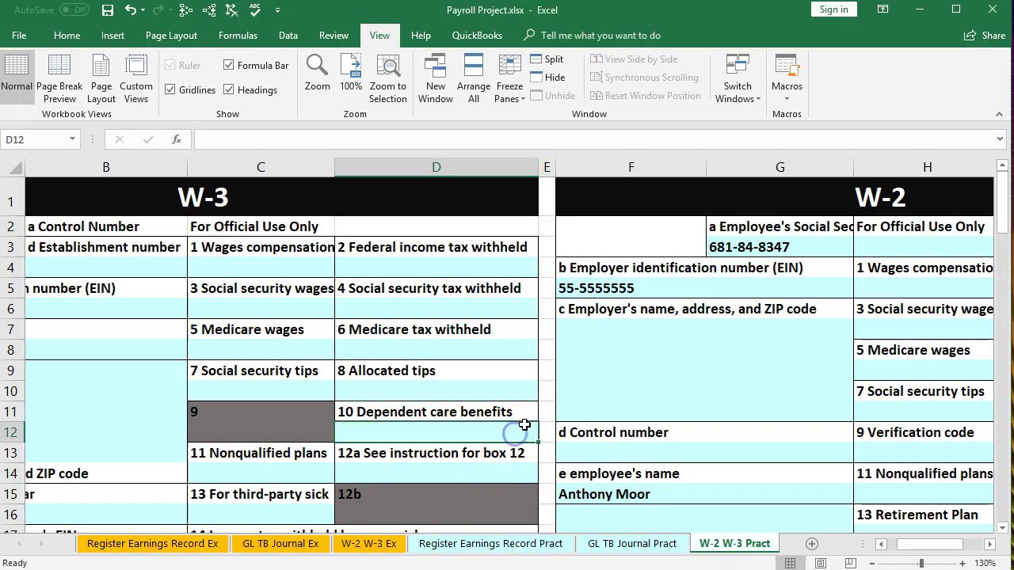
key(Left)
key(Left)
key(Left)
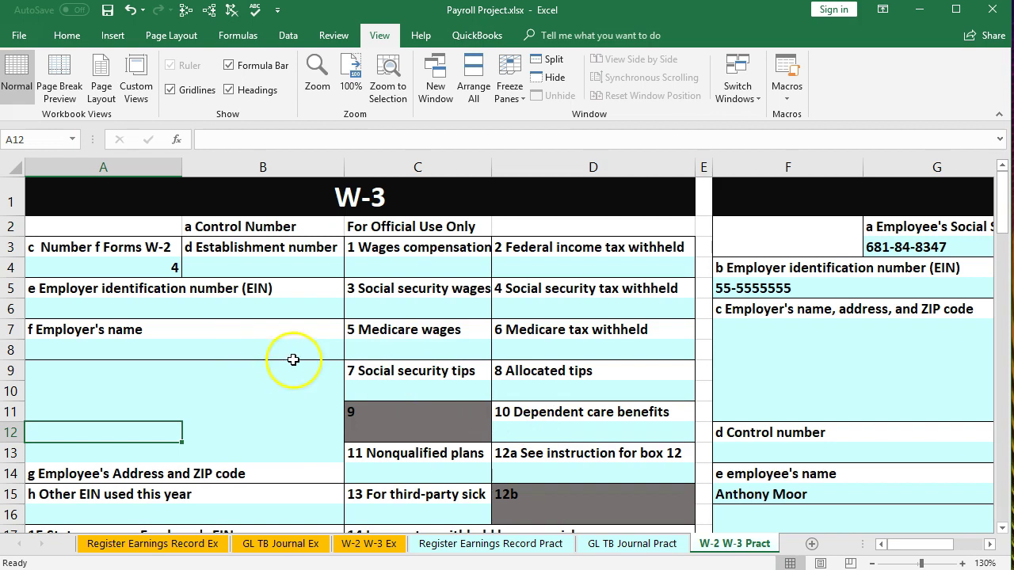
Look across the W-3 and W-2 sections, ending on the W-2 box 1 wages compensation entry cell H5.
click(405, 263)
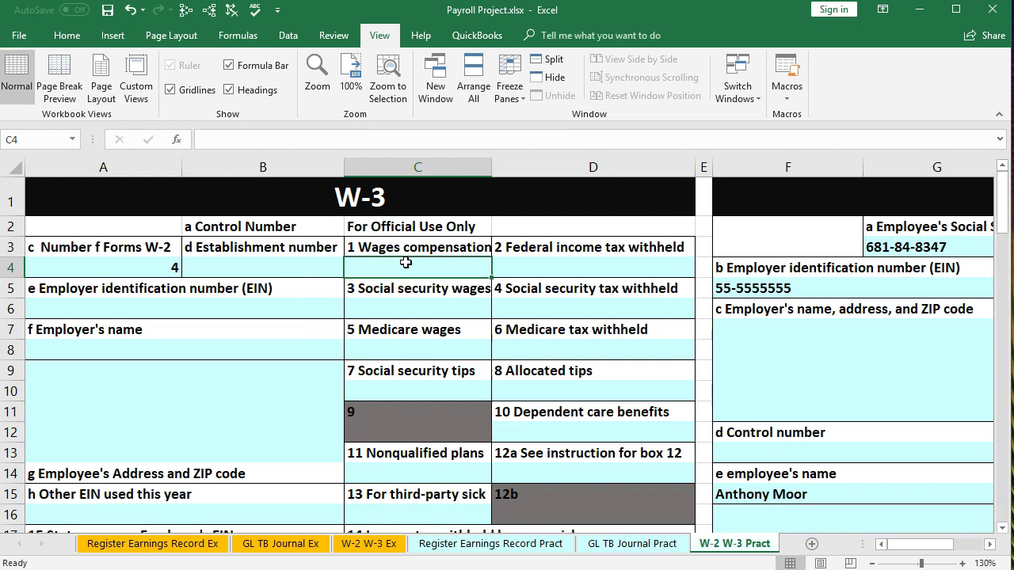
key(Right)
key(Right)
key(Right)
key(Right)
key(Right)
key(Right)
key(Right)
key(Right)
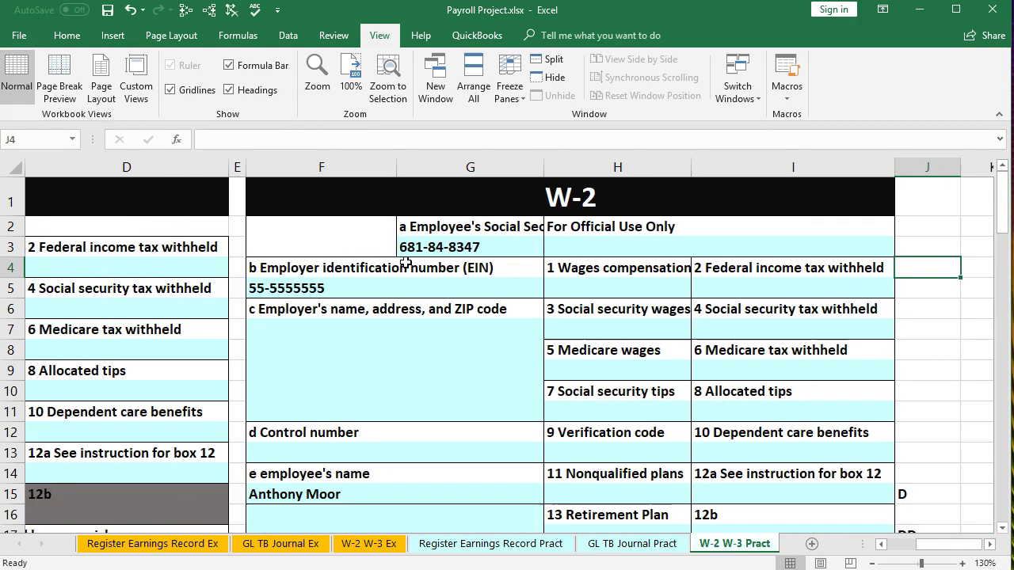
key(Right)
key(Left)
key(Left)
key(Left)
key(Left)
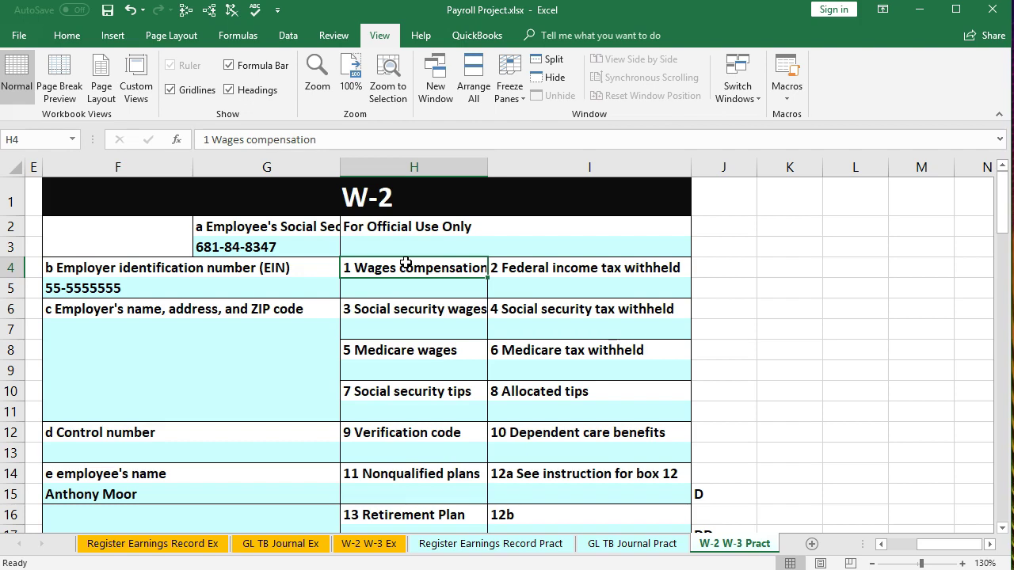
key(Down)
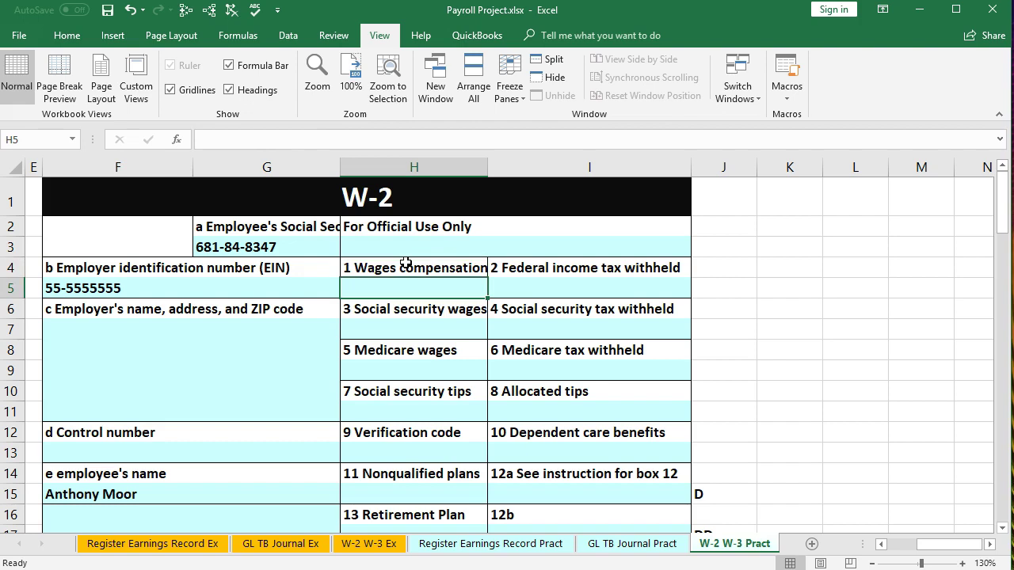
click(403, 290)
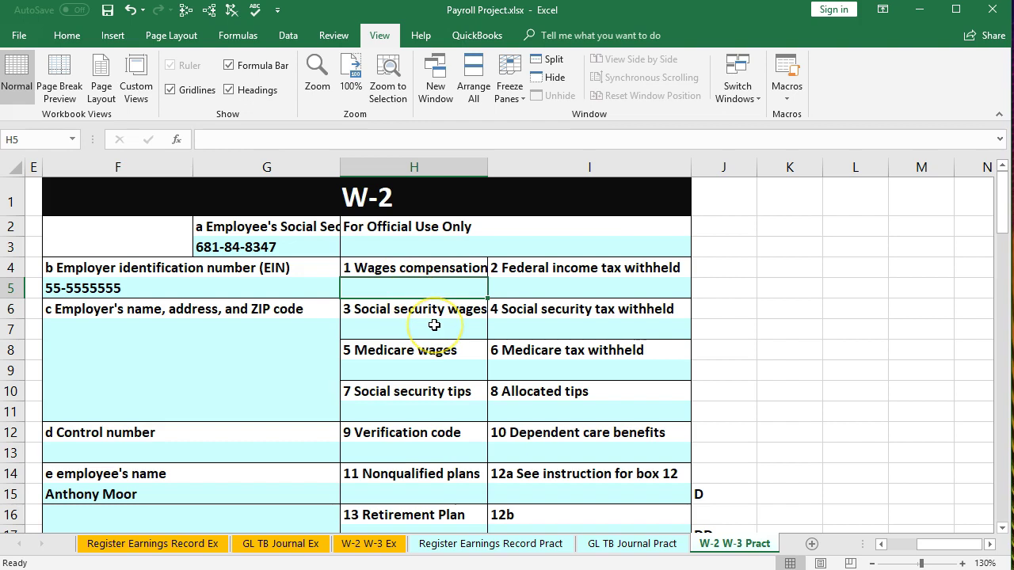
Show the top rows of the Register Earnings Record Pract sheet.
click(492, 543)
click(623, 456)
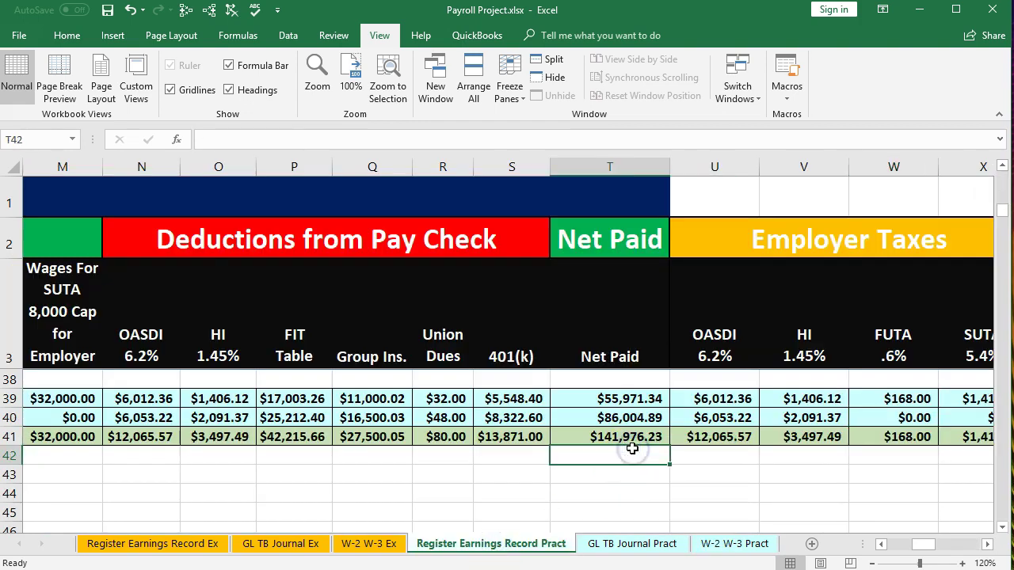
double_click(630, 442)
key(ctrl+Up)
key(ctrl+Up)
key(ctrl+Up)
key(ctrl+Up)
key(ctrl+Up)
key(ctrl+Up)
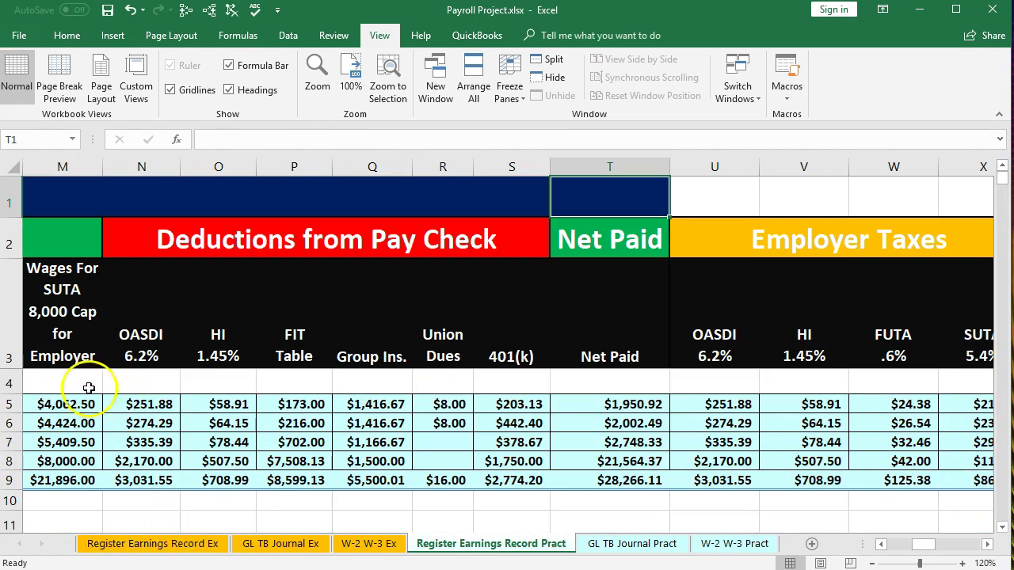
click(60, 382)
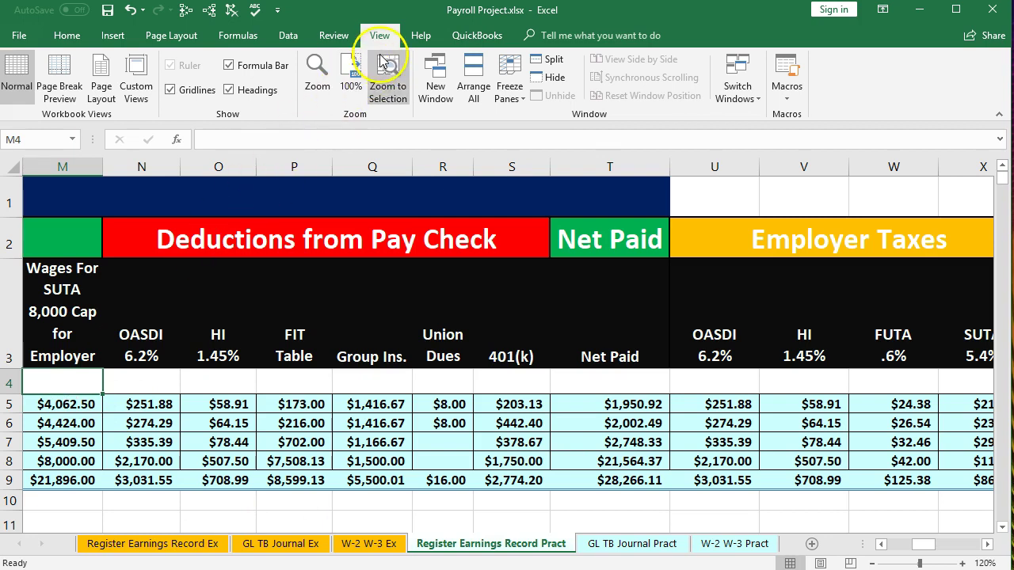
click(524, 100)
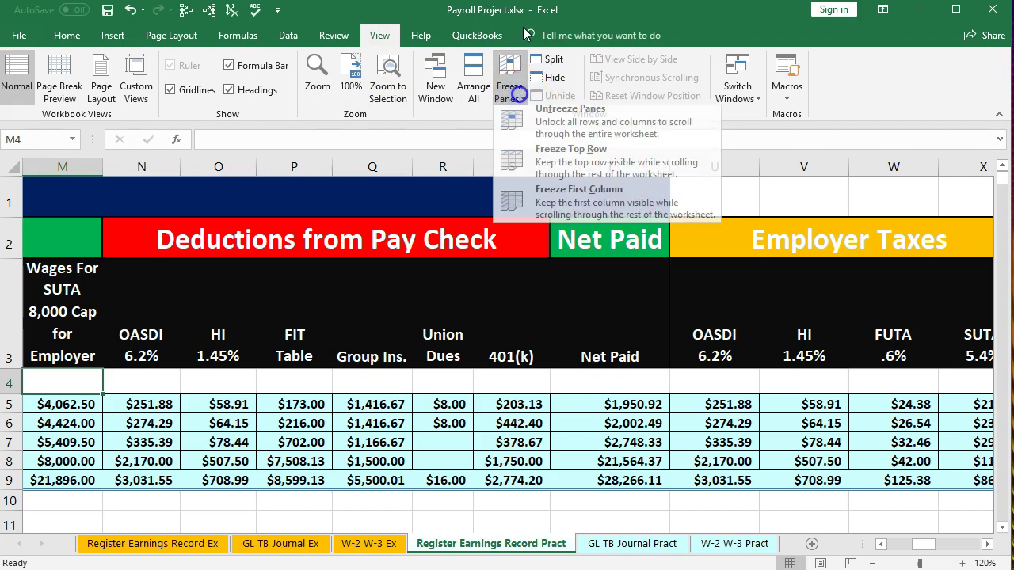
click(520, 100)
Examine the first employee's August to December rows in the Earnings Records section.
click(579, 403)
key(Right)
key(Right)
key(Right)
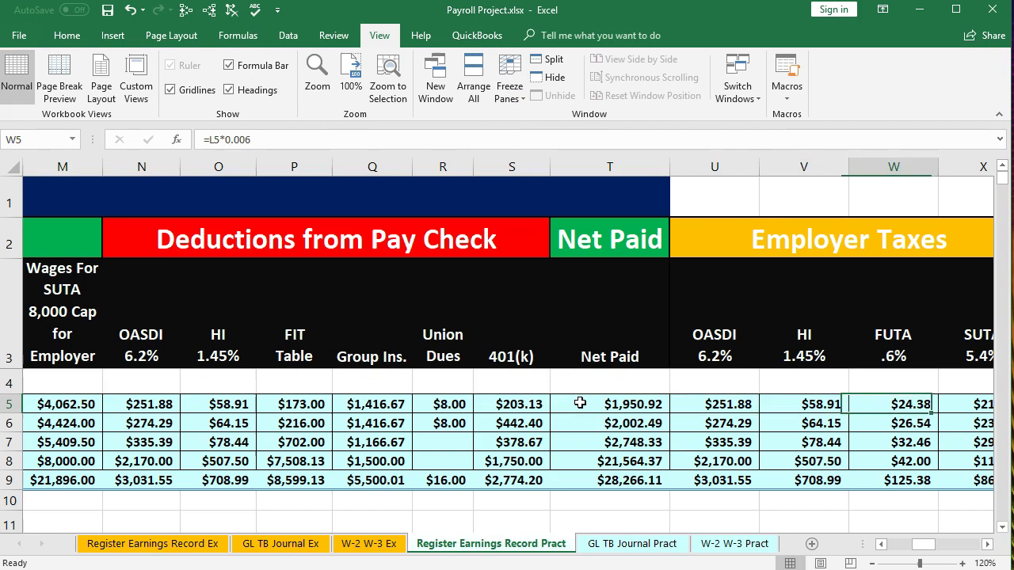
key(Right)
key(Right)
key(Right)
key(Right)
key(Right)
key(Right)
key(Right)
key(Right)
key(Right)
key(Right)
key(Right)
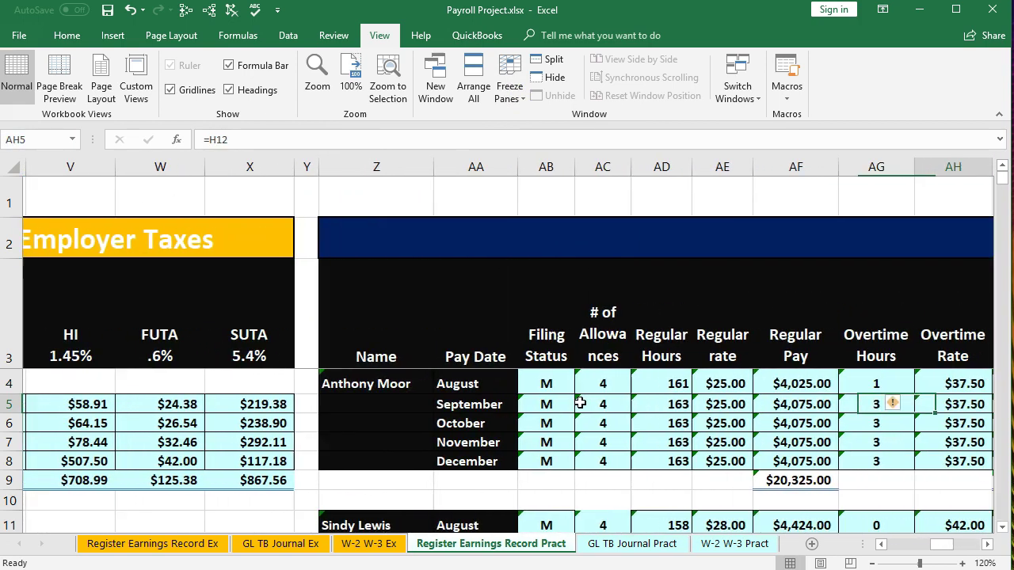
key(Right)
key(Right)
key(Right)
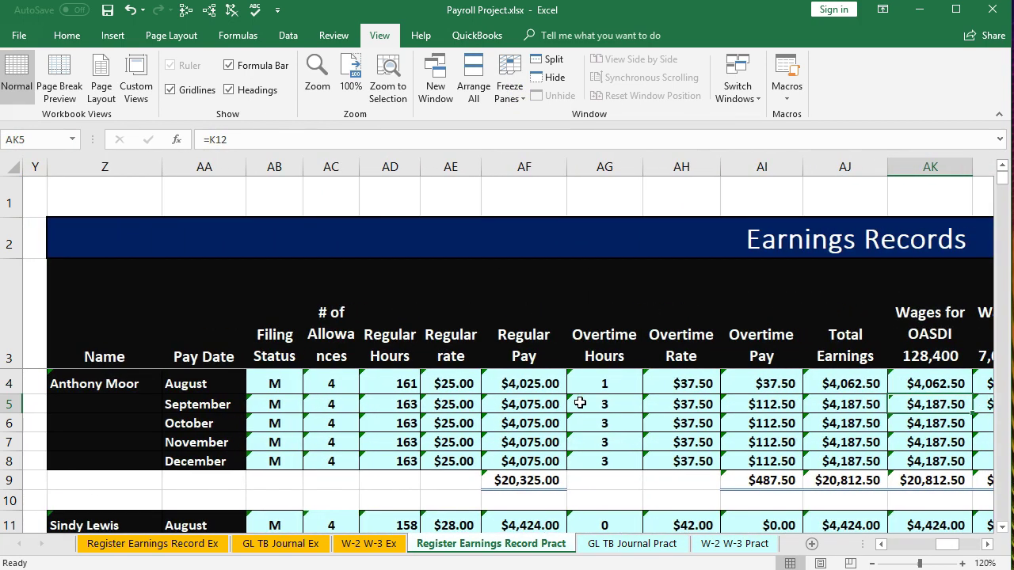
key(Right)
key(Left)
key(Left)
key(Left)
key(Left)
key(Left)
key(Left)
key(Left)
key(Left)
key(Left)
key(Left)
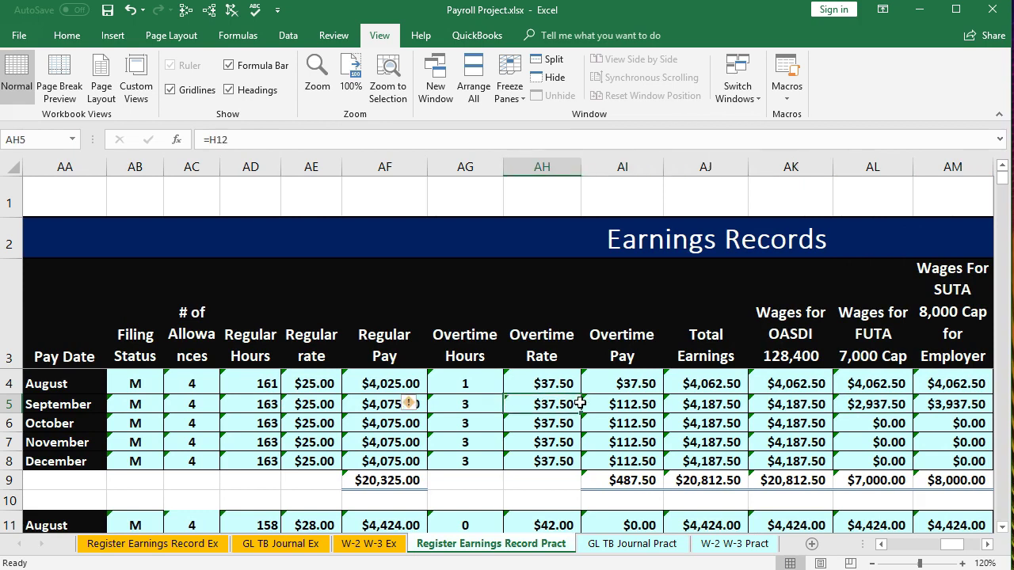
key(Left)
key(Left)
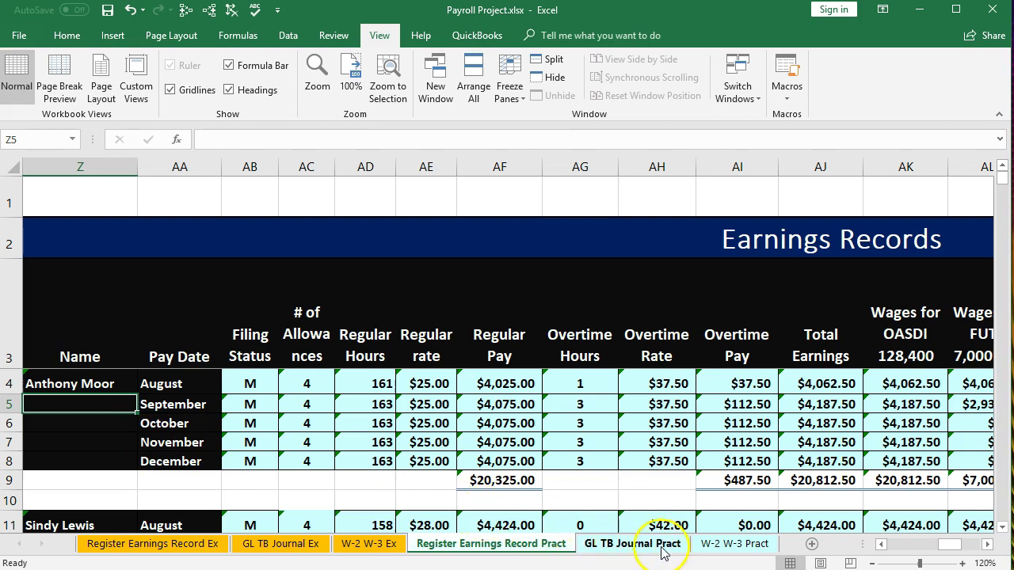
Fill W-2 box 1 wages compensation (H5) with the first employee's Total Earnings total AJ9 minus 401(k) total AS9 from Register Earnings Record Pract.
click(717, 544)
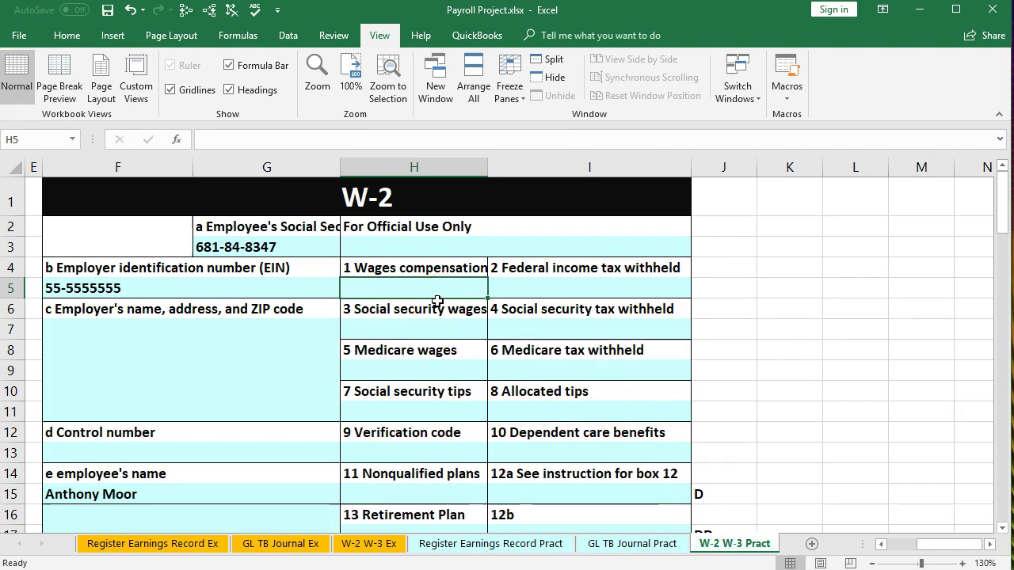
text(=)
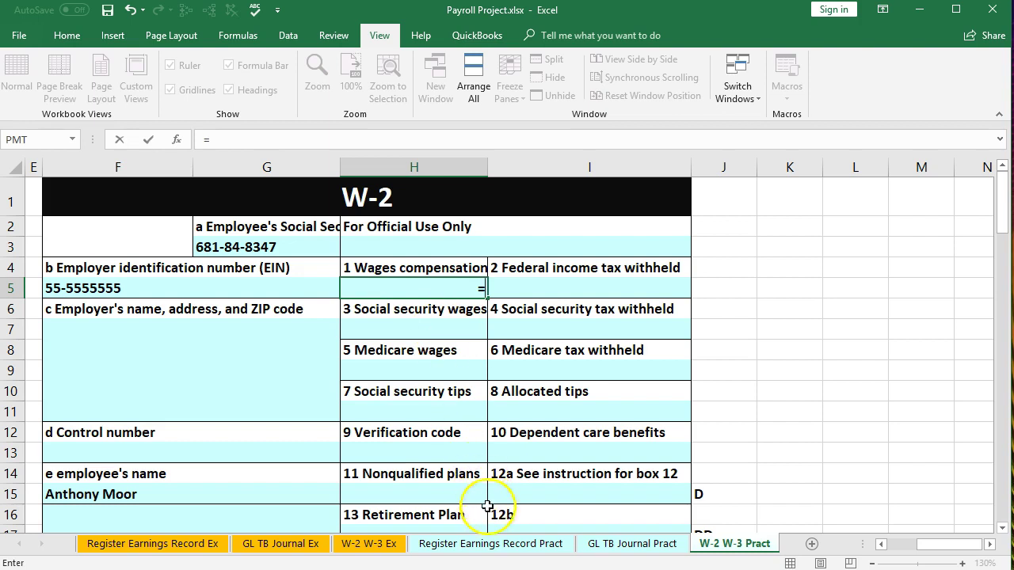
click(490, 544)
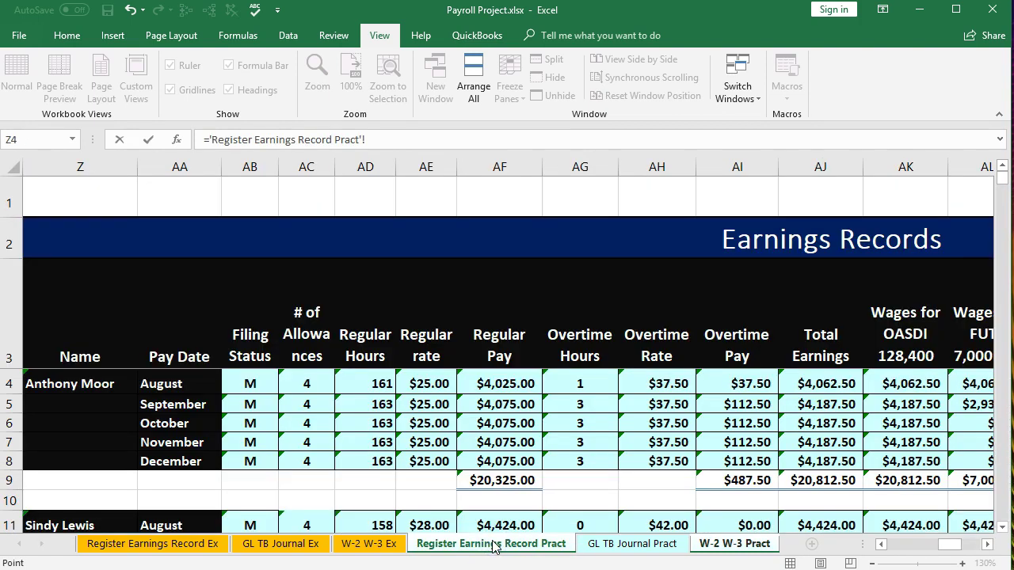
click(812, 478)
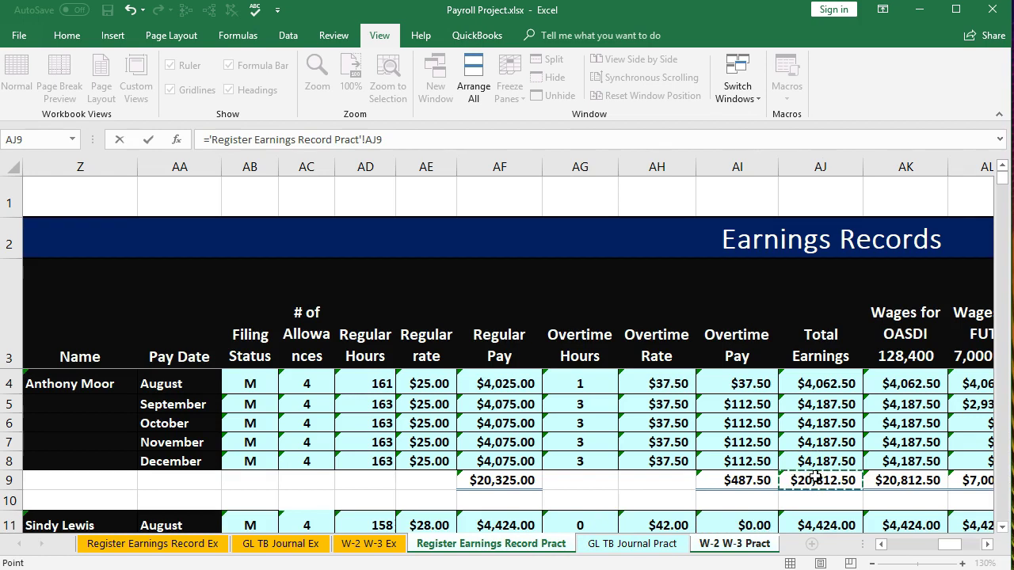
text(-)
key(Right)
key(Right)
key(Right)
key(Right)
key(Right)
key(Right)
key(Right)
key(Right)
key(Right)
key(Right)
key(Right)
key(Right)
key(Right)
key(Right)
key(Right)
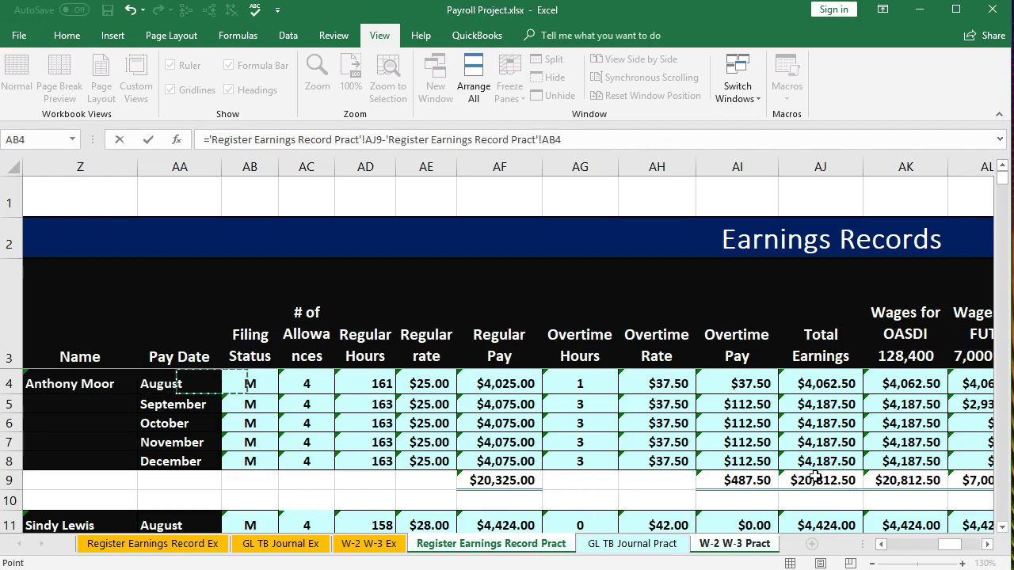
key(Right)
key(Right)
key(Right)
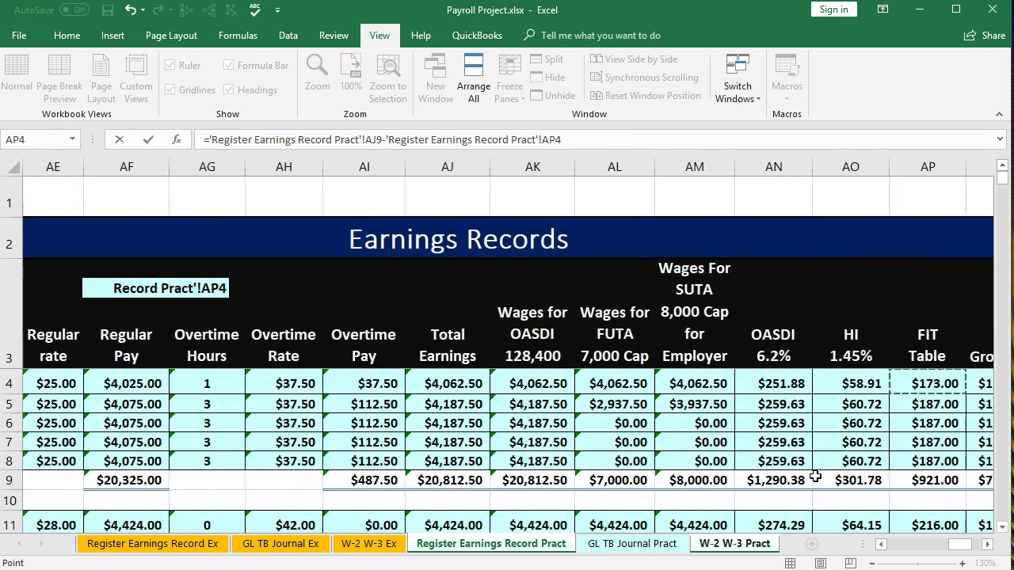
key(Down)
key(Right)
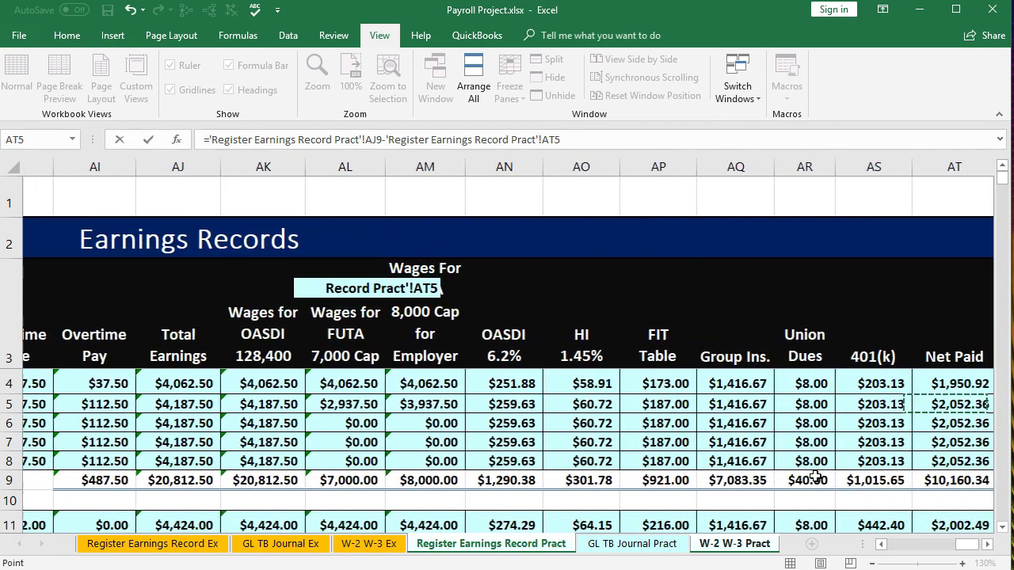
key(Down)
key(Down)
key(Down)
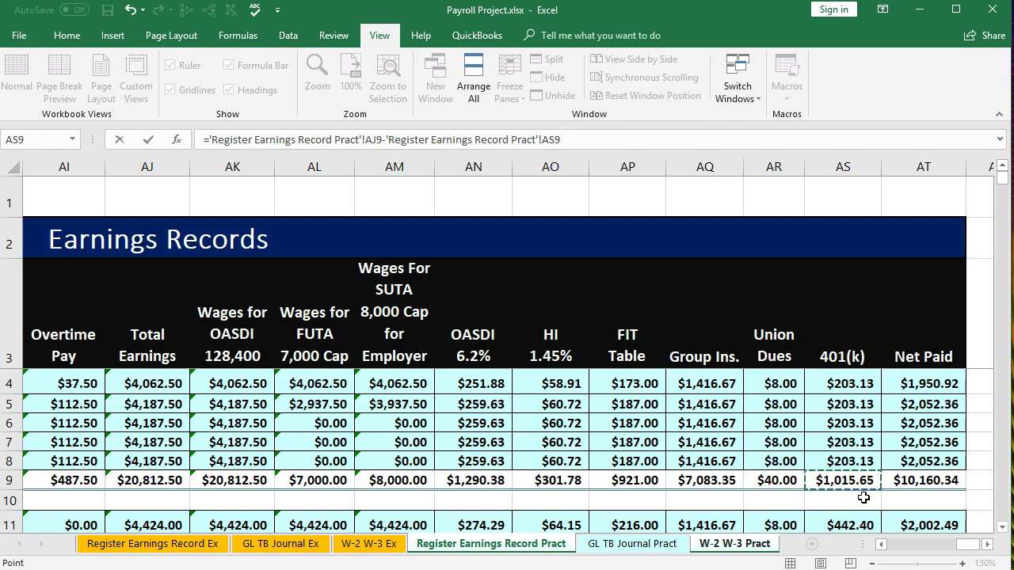
key(Return)
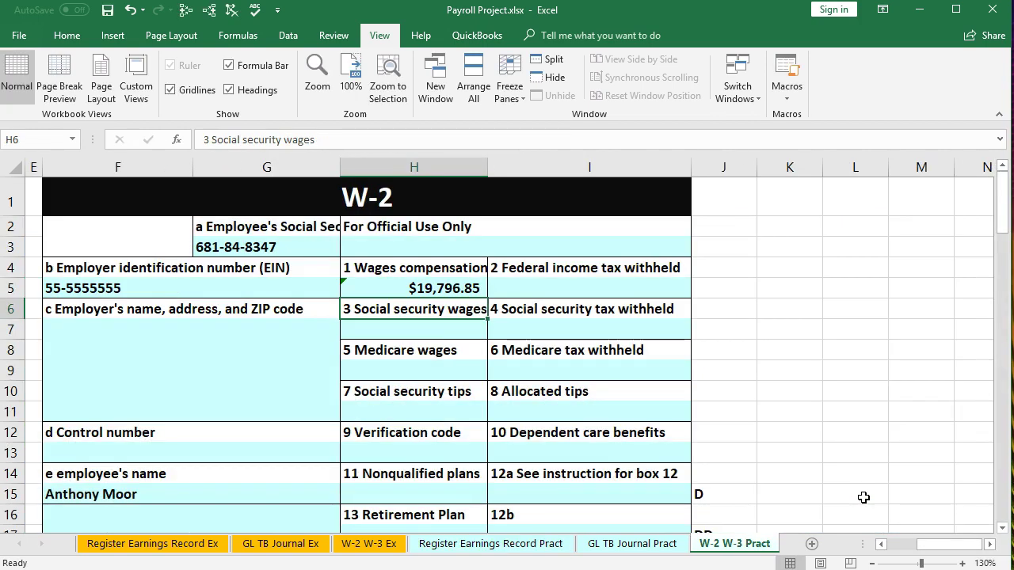
Link W-2 box 2 federal income tax withheld (I5) to the first employee's FIT total in AP9 of Register Earnings Record Pract.
key(Right)
key(Up)
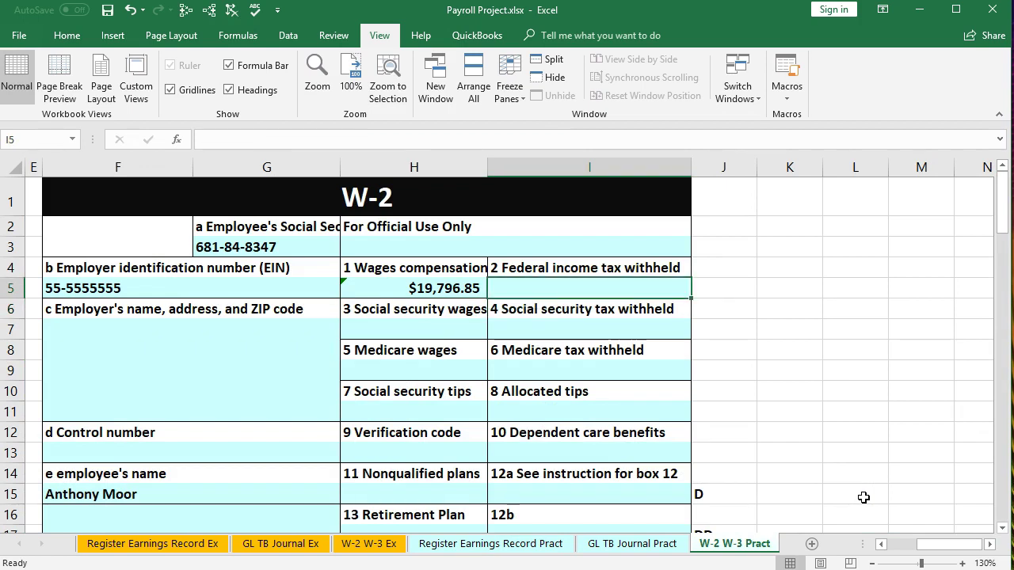
text(=)
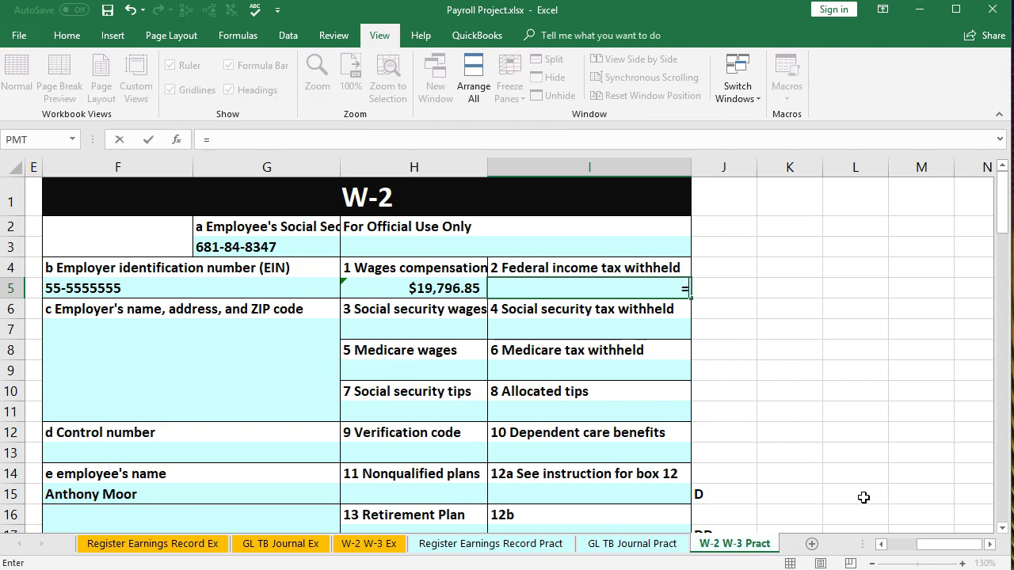
click(513, 545)
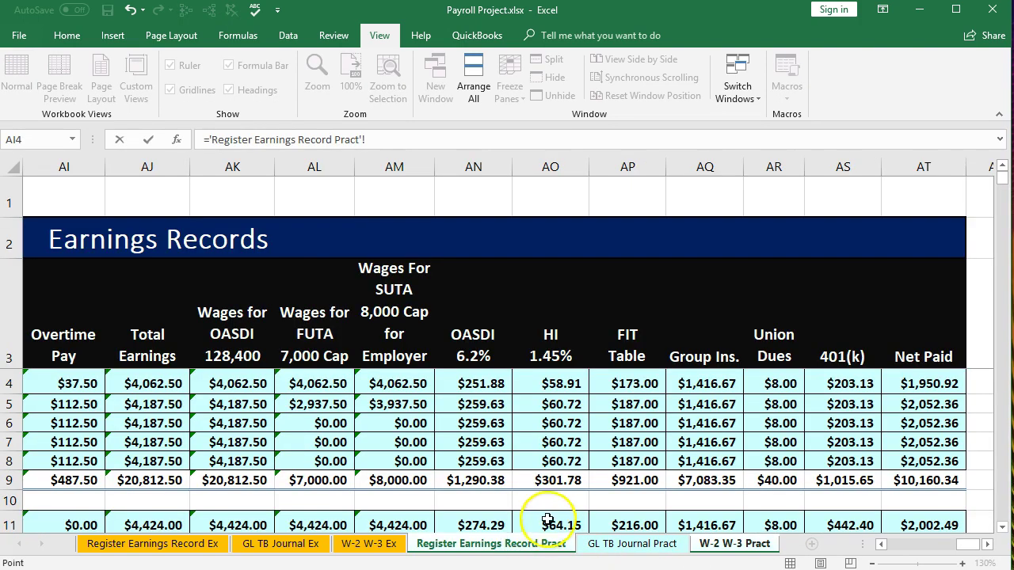
click(629, 479)
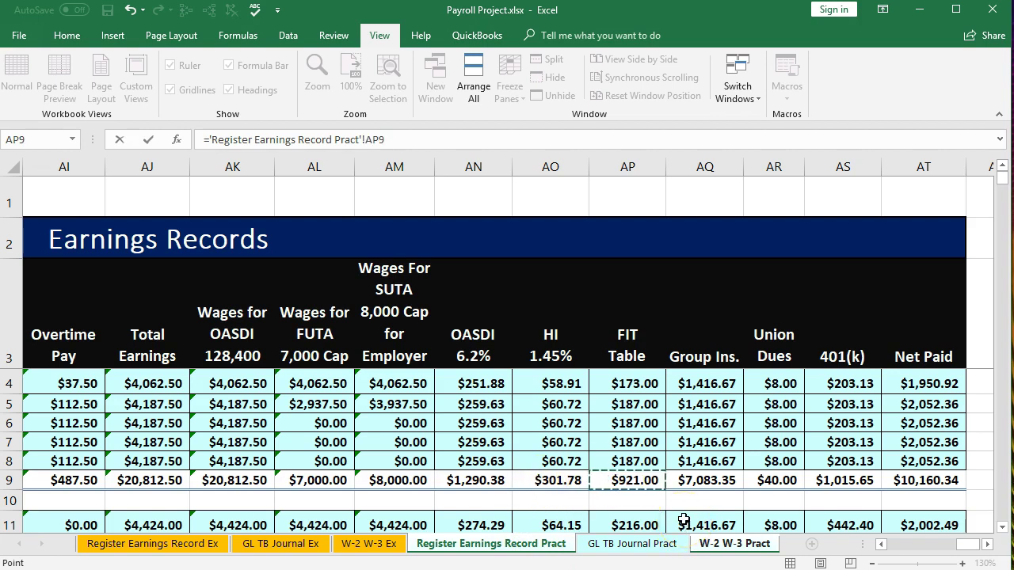
key(Return)
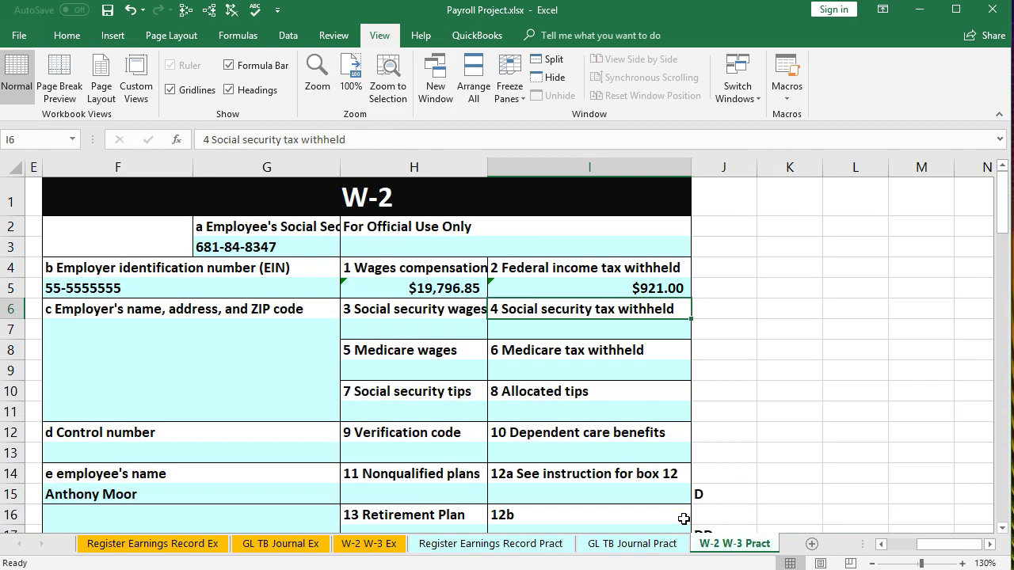
Link W-2 box 3 social security wages (H7) to the first employee's Wages for OASDI total in AK9 of the earnings records.
key(Return)
key(Left)
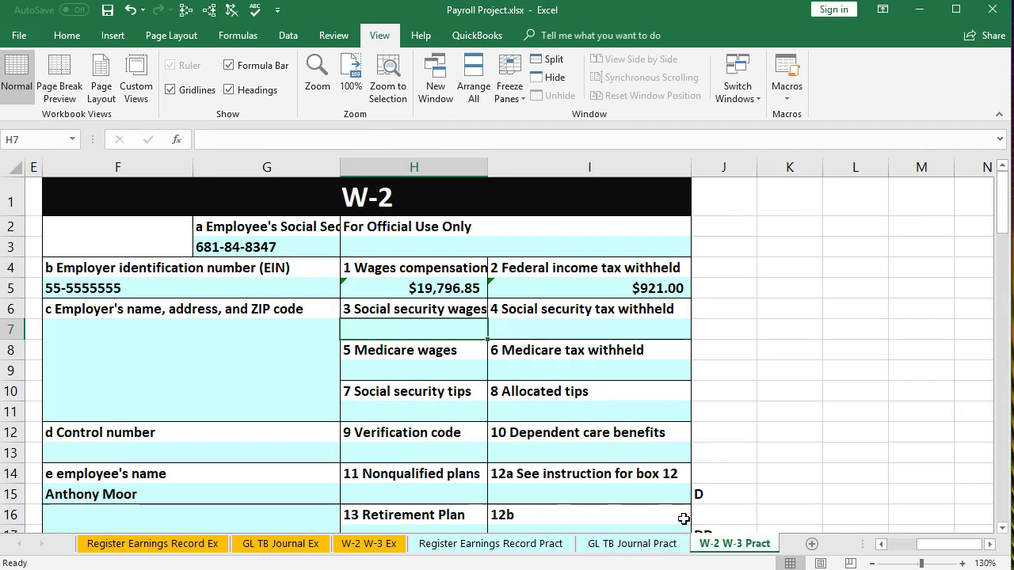
text(=)
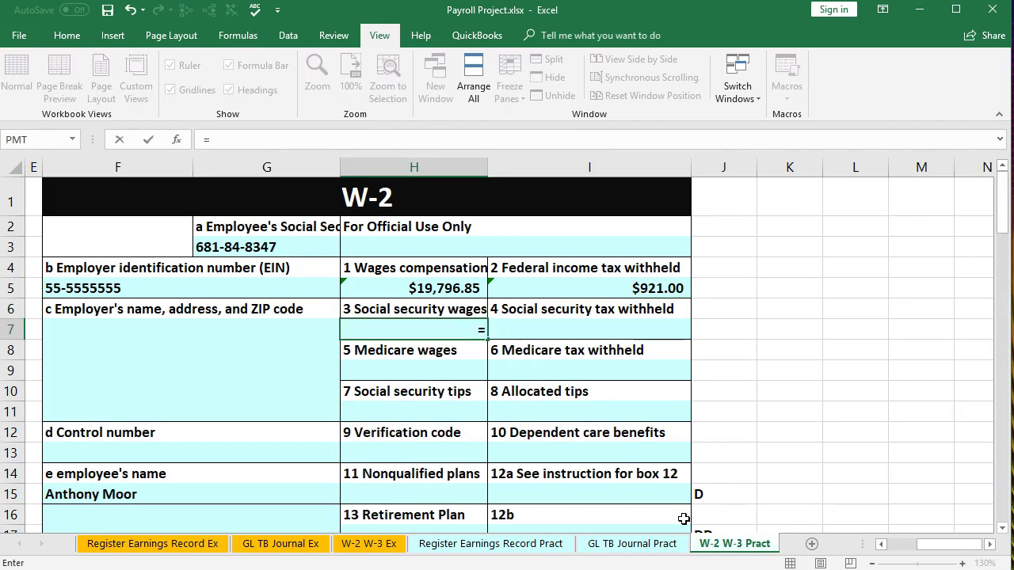
click(510, 546)
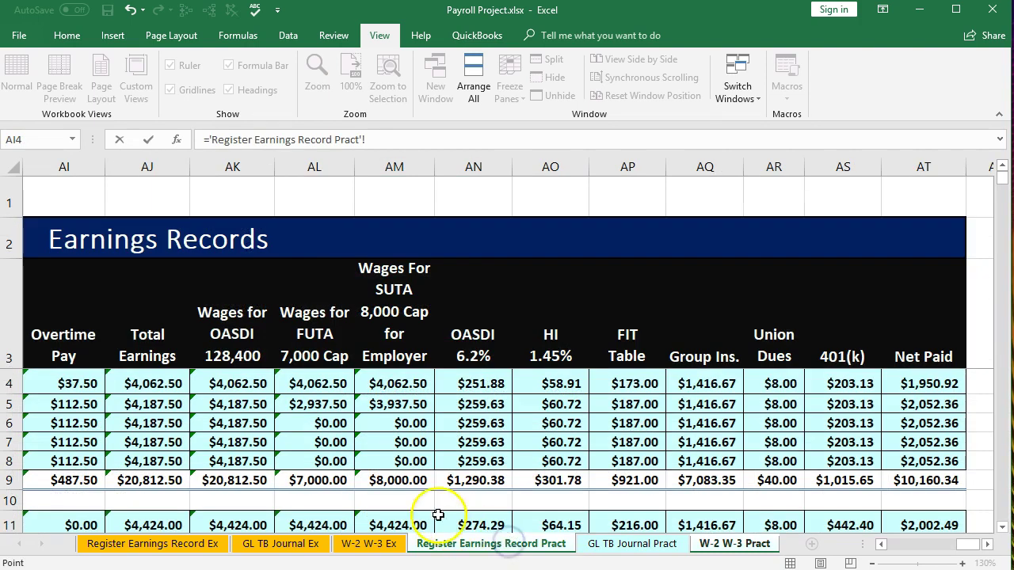
click(242, 470)
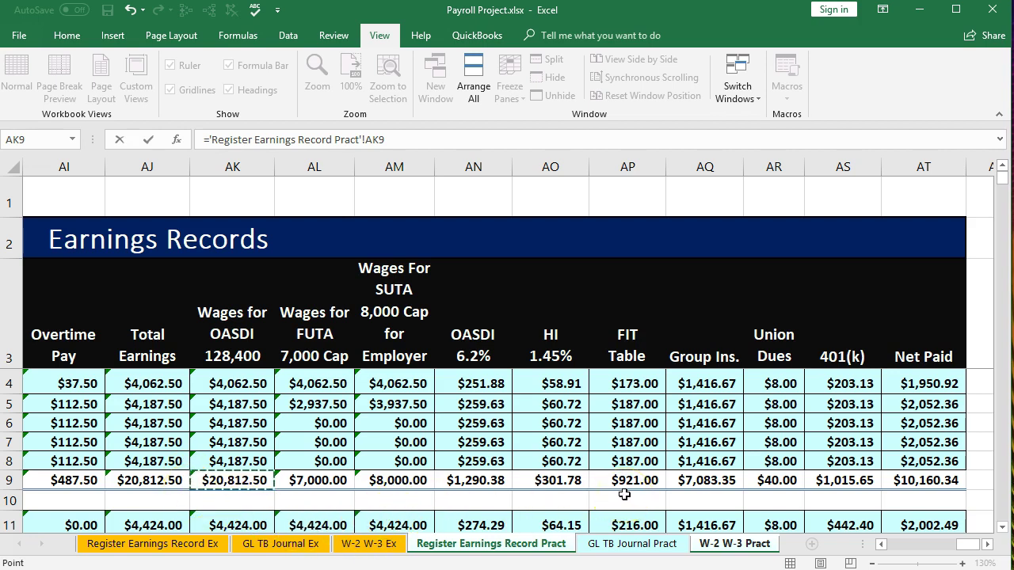
key(Return)
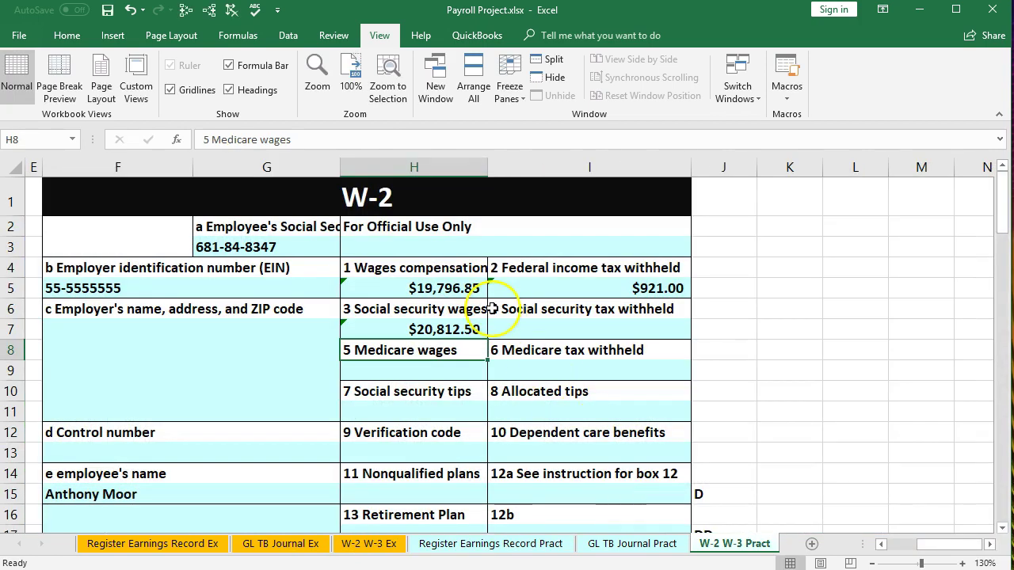
Link W-2 box 4 social security tax withheld (I7) to the first employee's OASDI 6.2% total in AN9 of Register Earnings Record Pract.
click(526, 327)
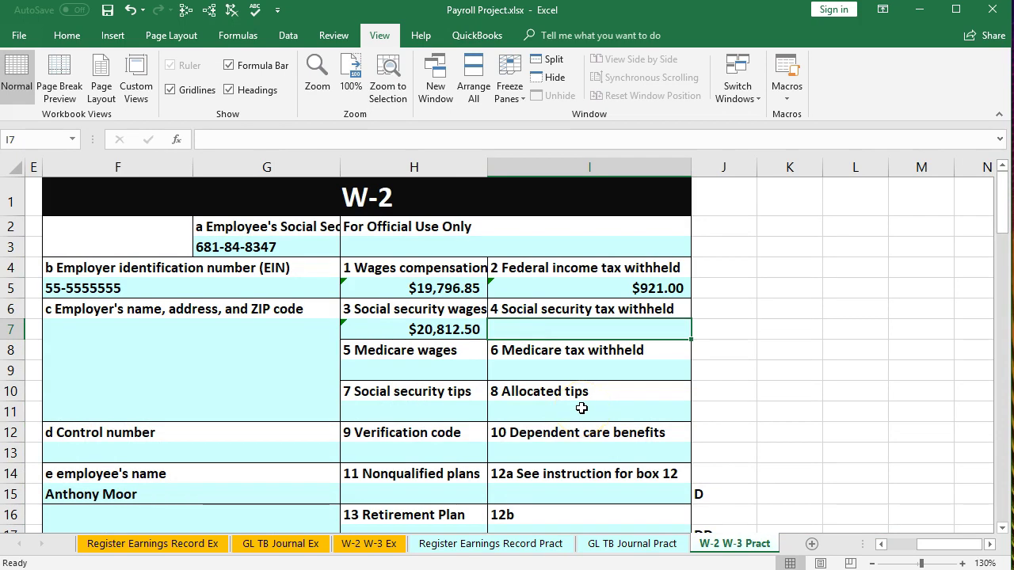
text(=)
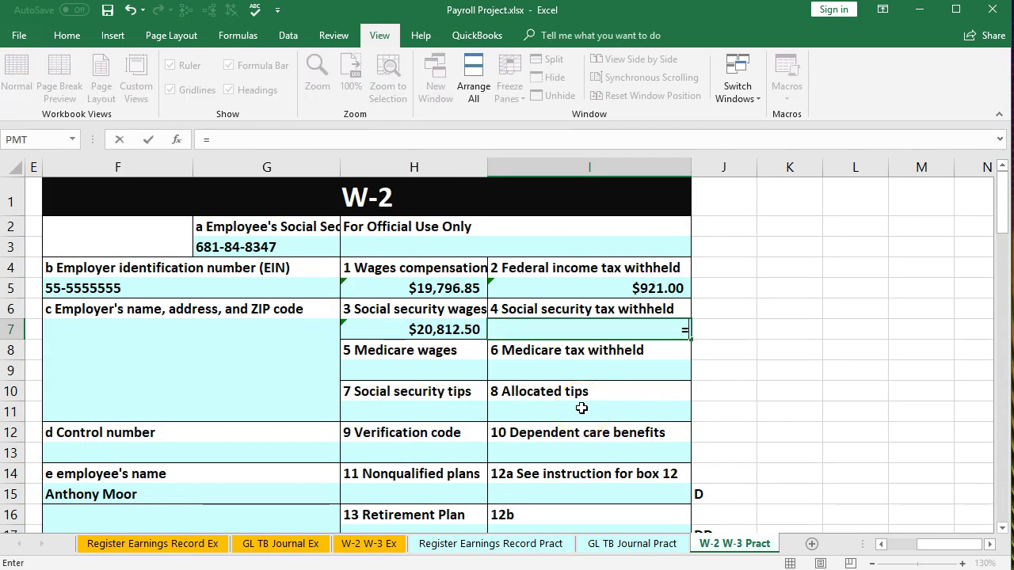
click(631, 543)
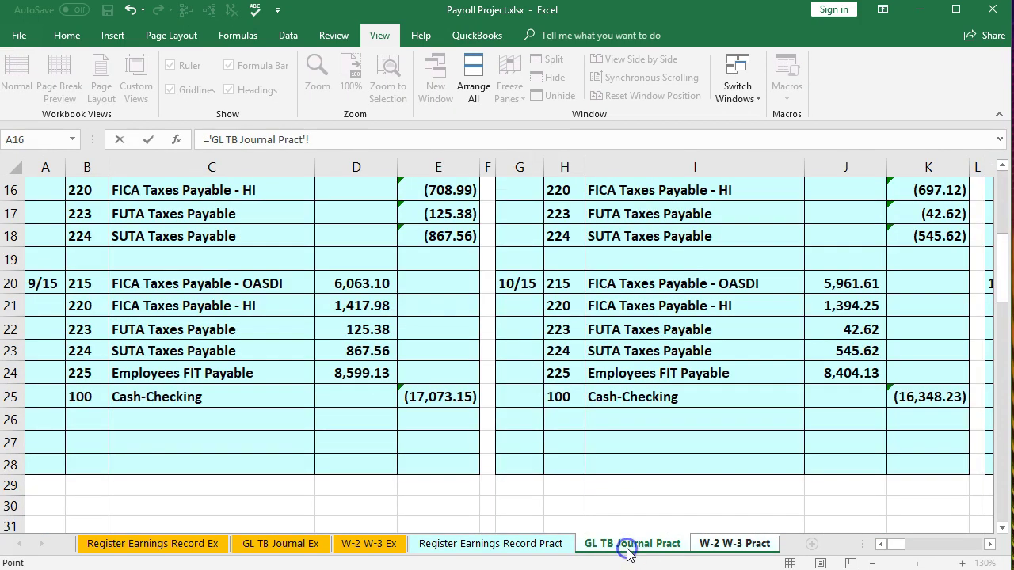
click(539, 545)
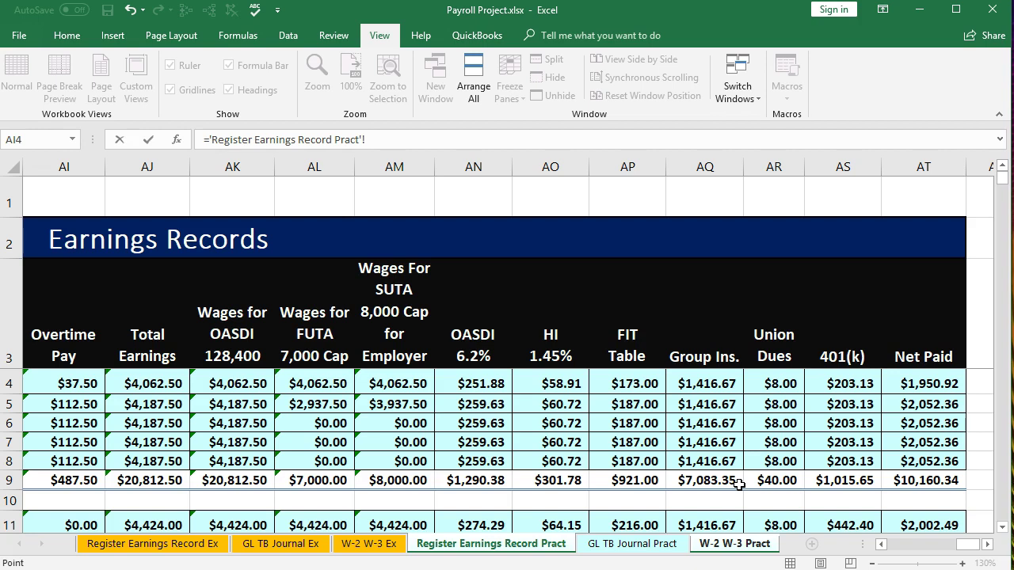
click(485, 480)
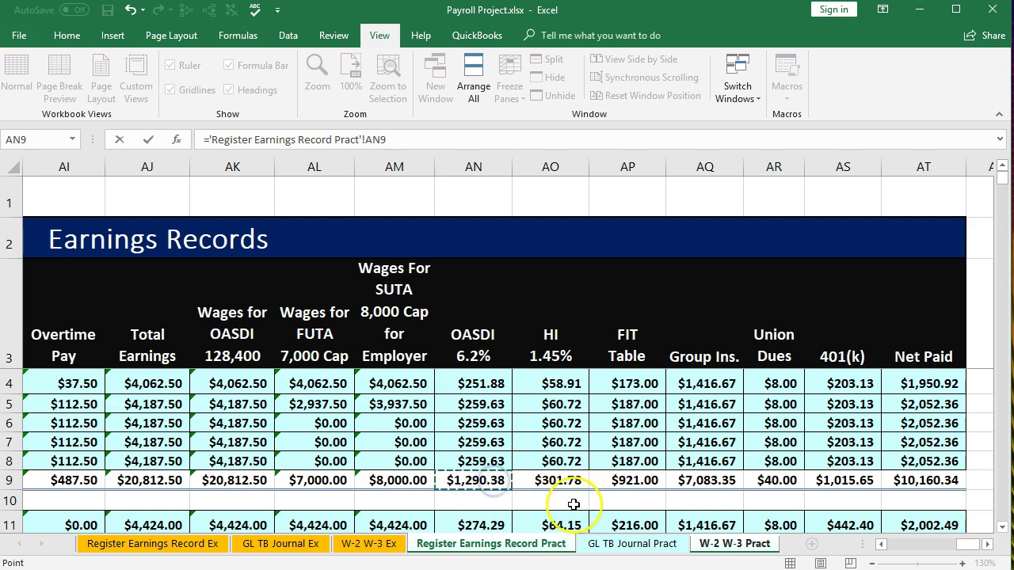
key(Return)
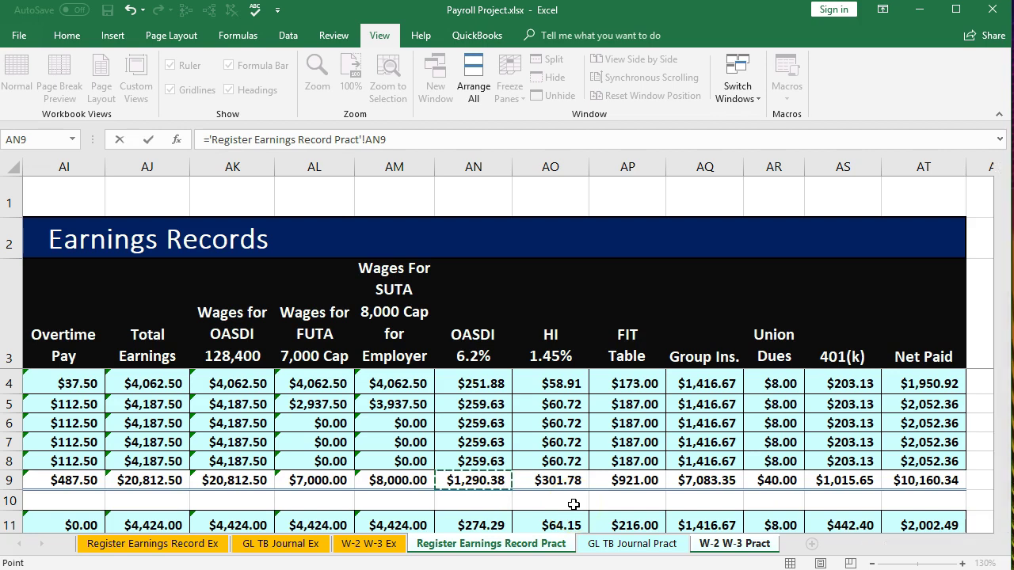
Link W-2 box 5 Medicare wages (H9) to the first employee's Total Earnings total in AJ9 of the earnings records.
key(Down)
key(Left)
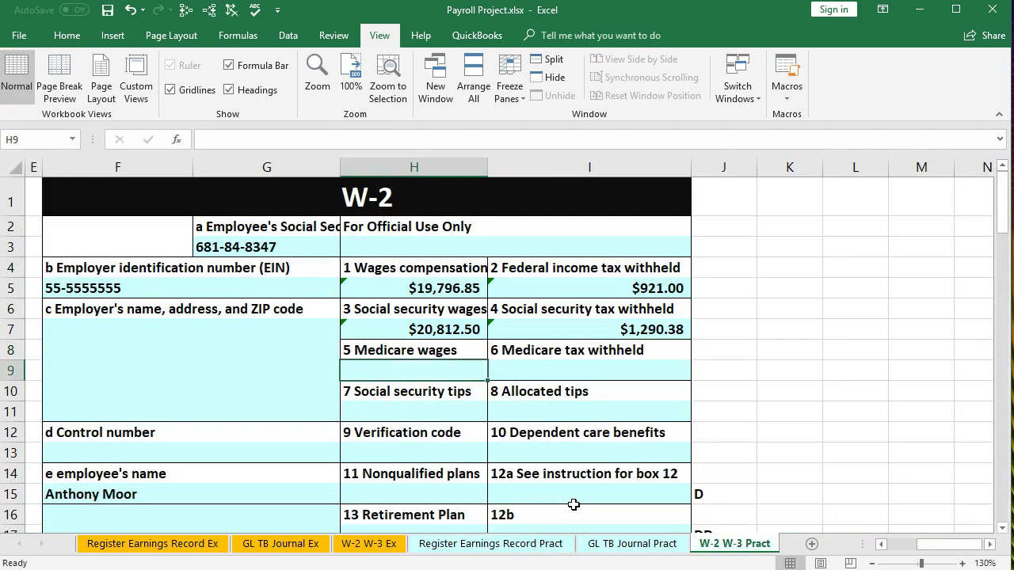
text(=)
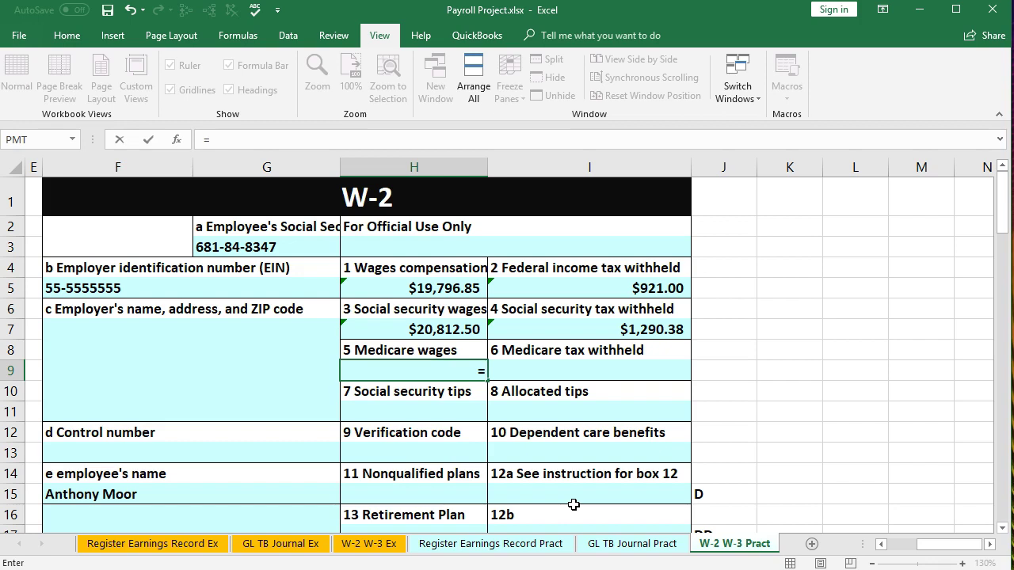
click(495, 544)
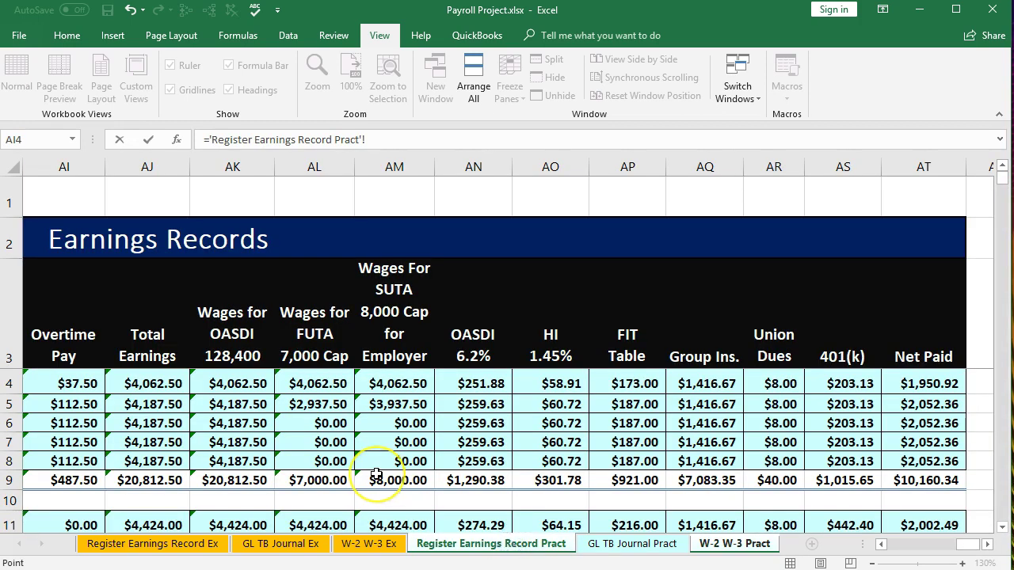
click(155, 480)
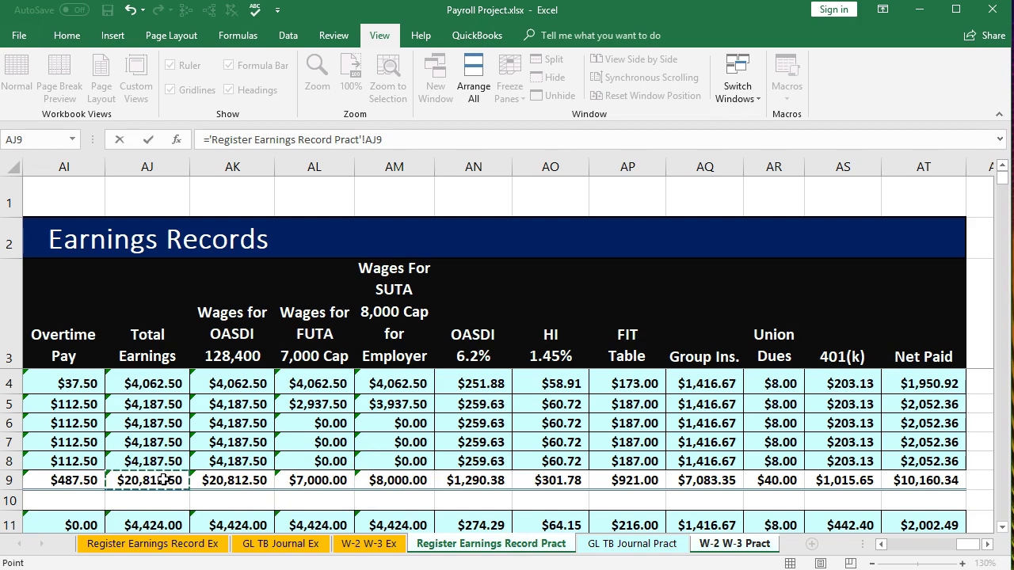
click(171, 484)
key(Return)
Link W-2 box 6 Medicare tax withheld (I9) to the first employee's HI 1.45% total in AO9 of Register Earnings Record Pract.
key(Right)
key(Up)
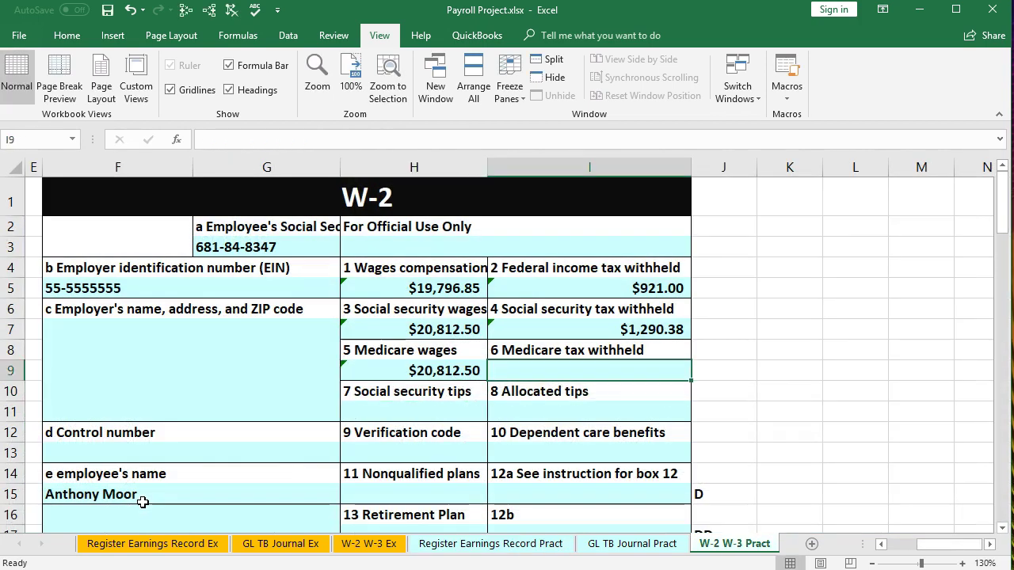
click(568, 375)
text(=)
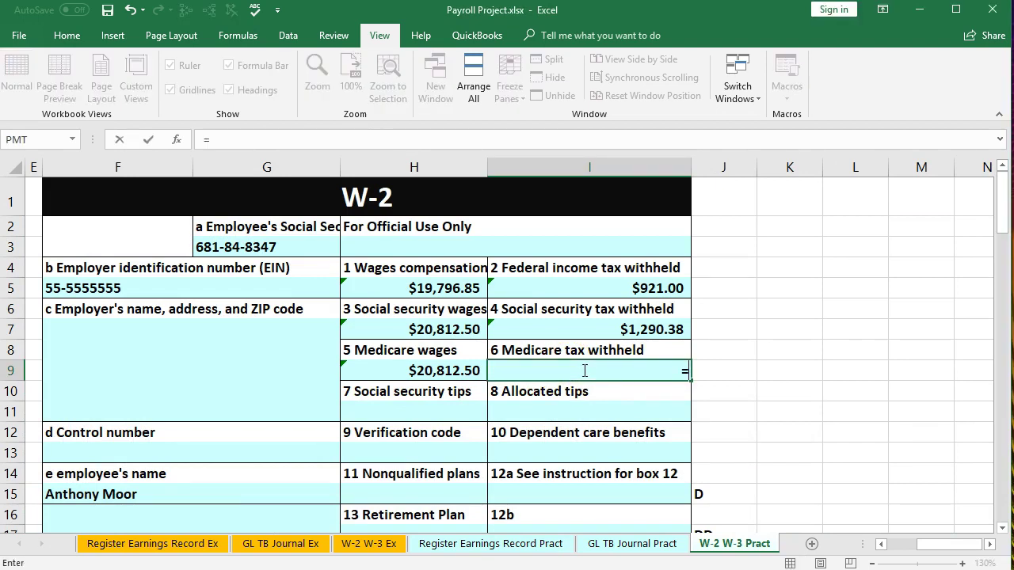
click(529, 545)
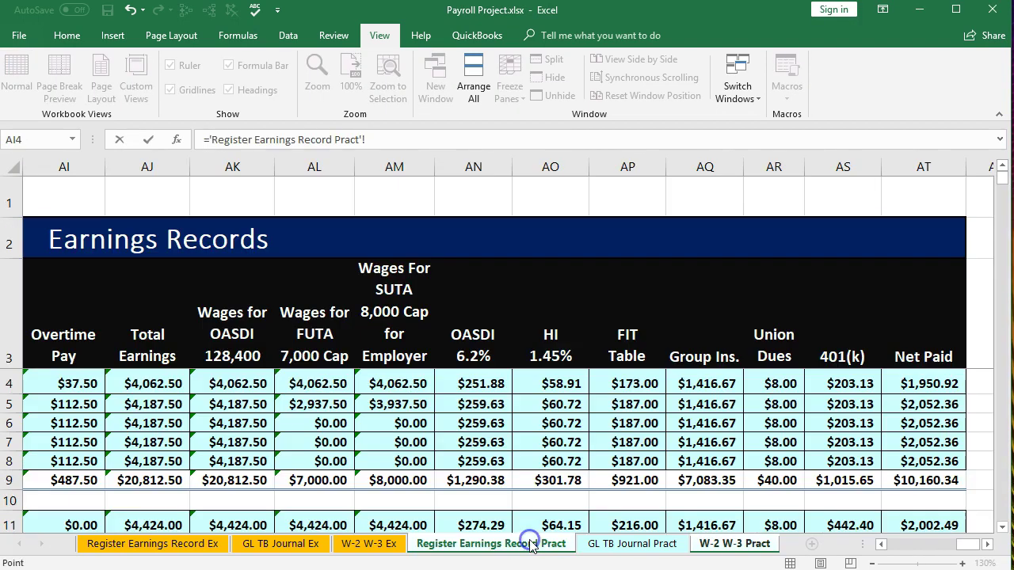
click(556, 480)
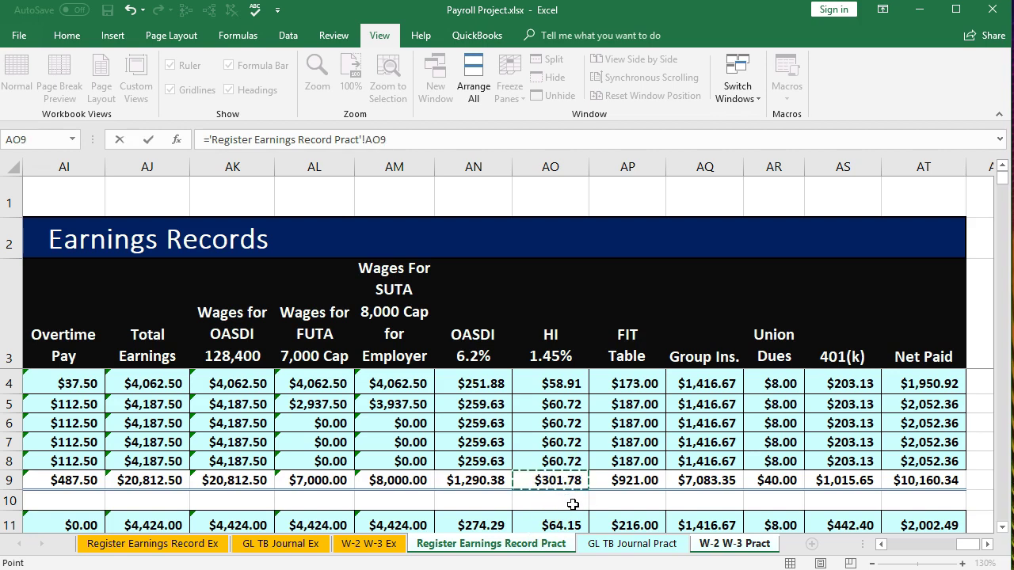
key(Return)
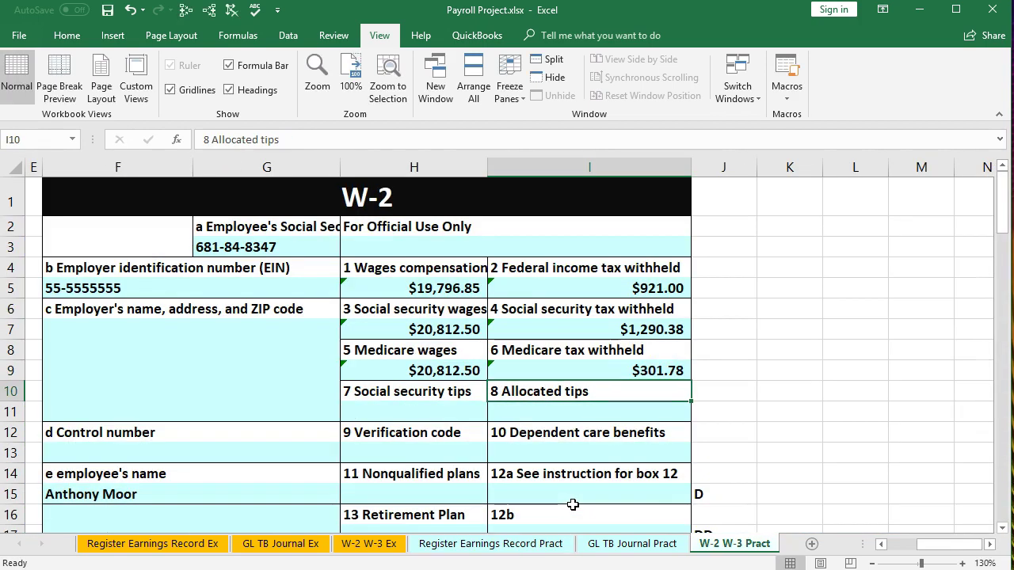
Review the formulas behind the first W-2's boxes 5, 3 and 1 in H9, H7 and H5.
key(Down)
key(Down)
key(Down)
key(Down)
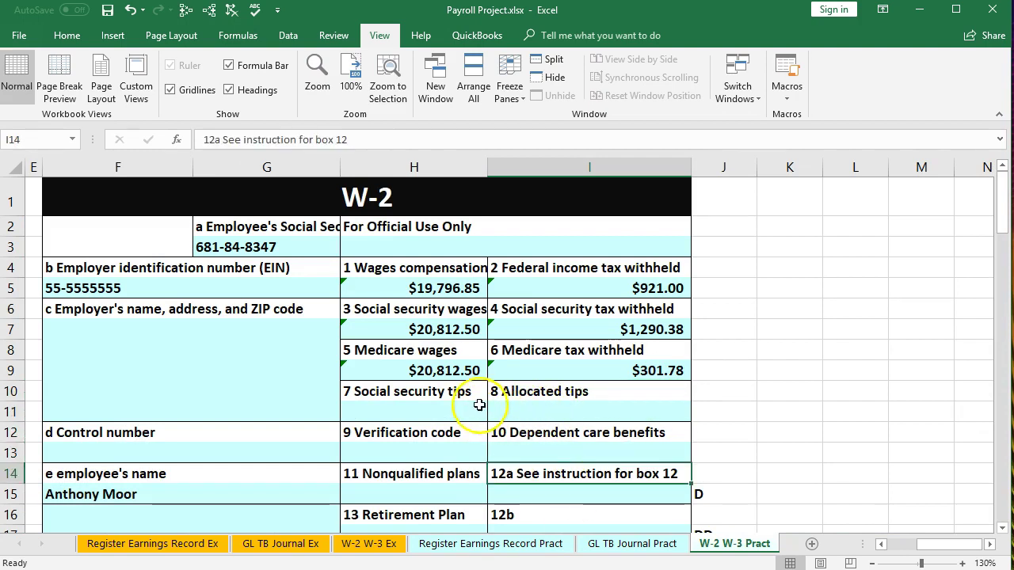
click(450, 373)
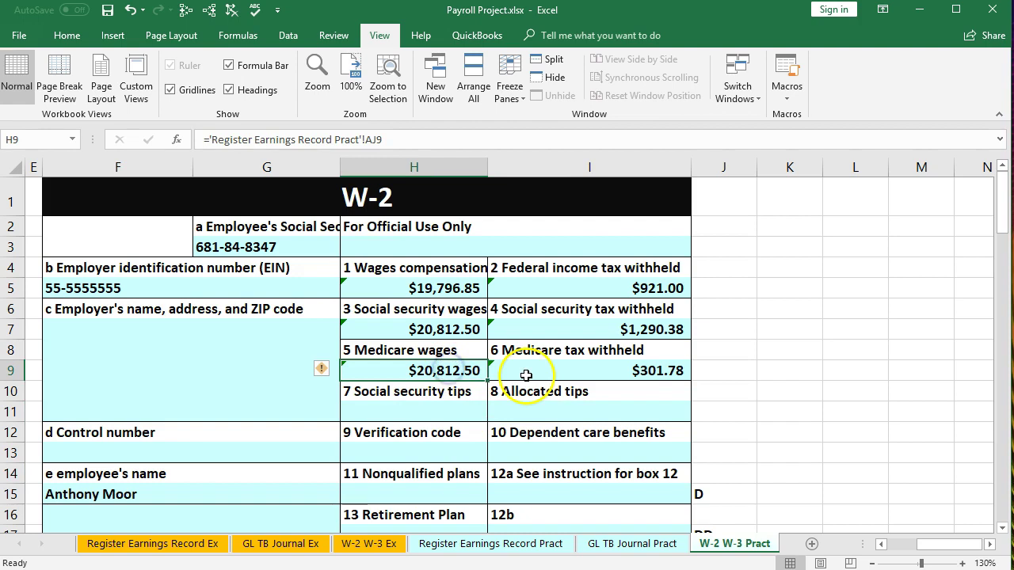
click(461, 330)
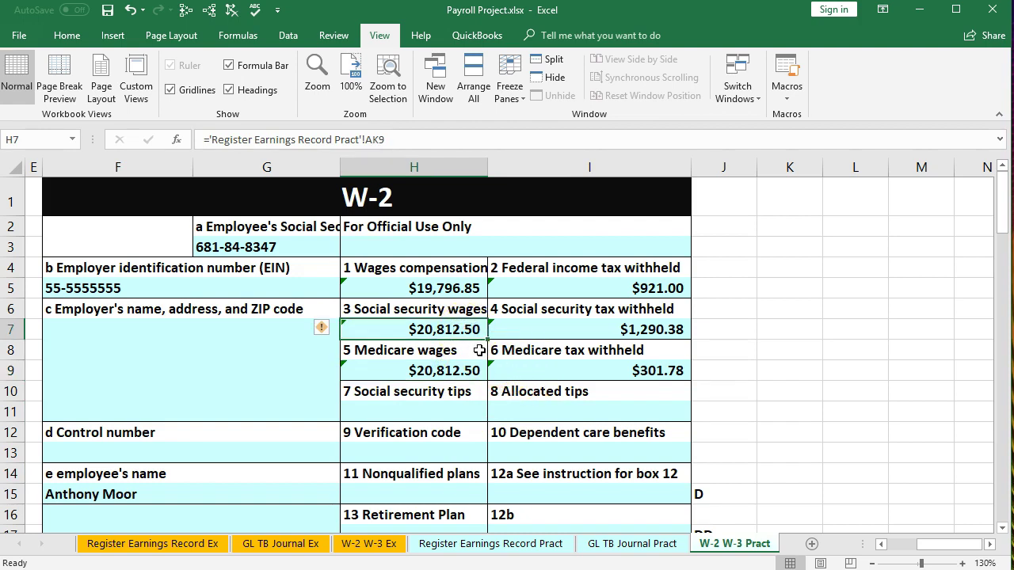
click(442, 292)
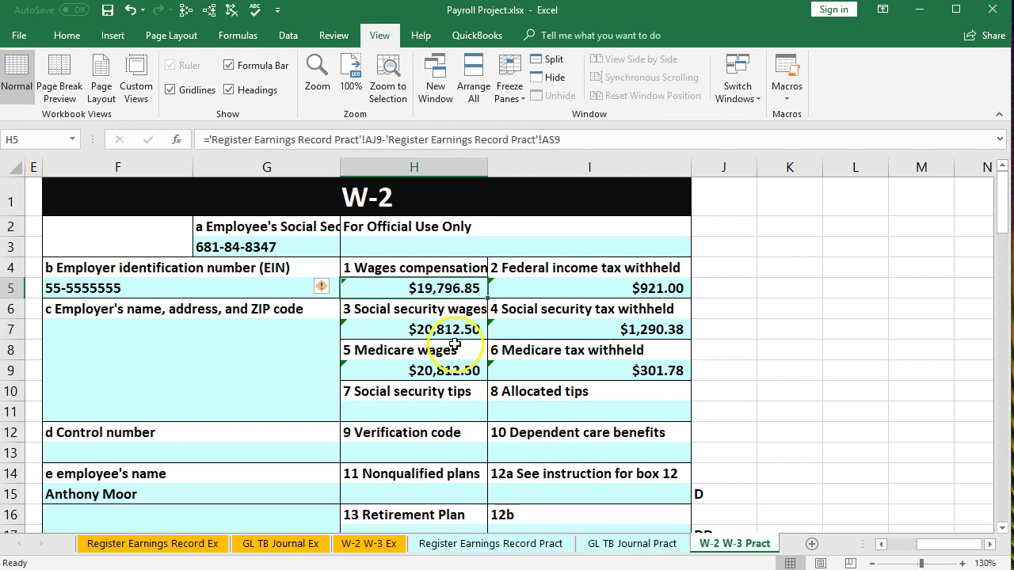
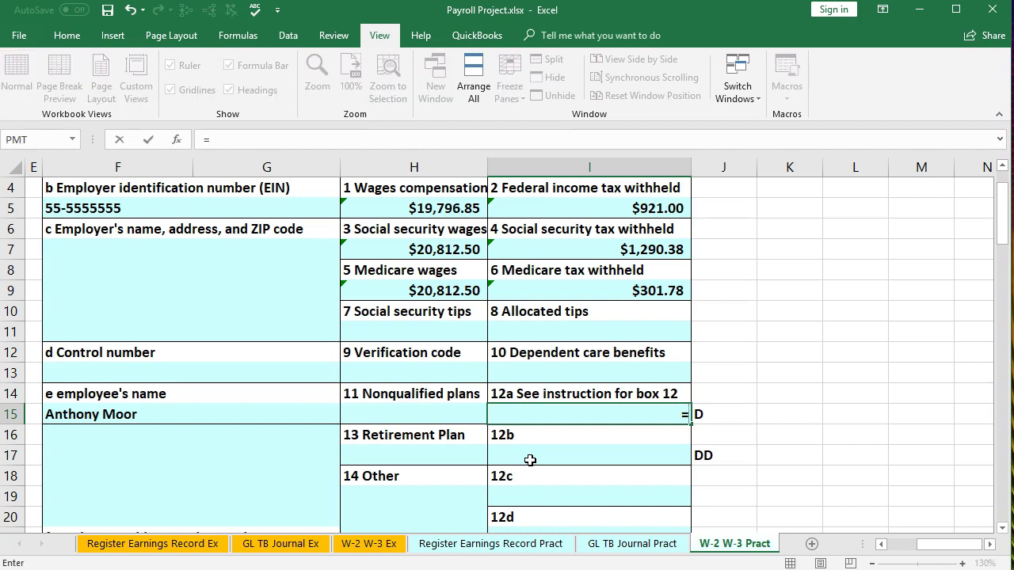
Link W-2 box 12a (I15, code D) to the first employee's 401(k) total in AS9 of Register Earnings Record Pract.
click(500, 543)
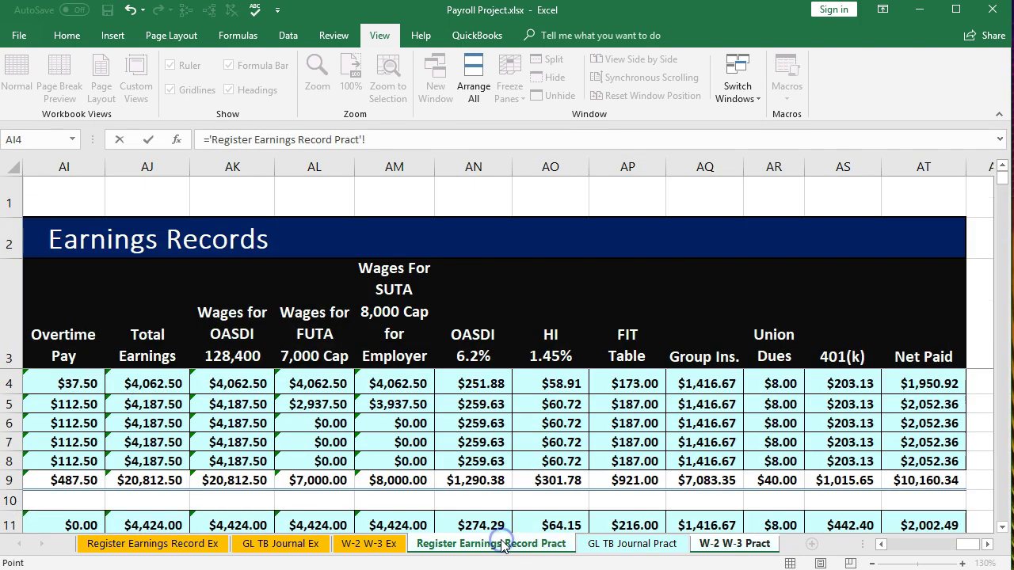
click(842, 480)
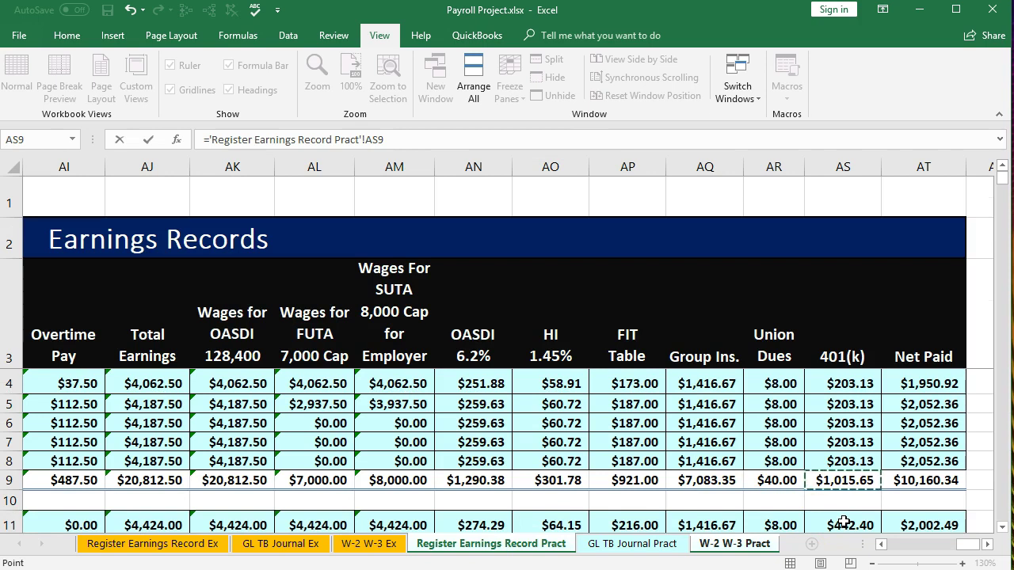
key(Return)
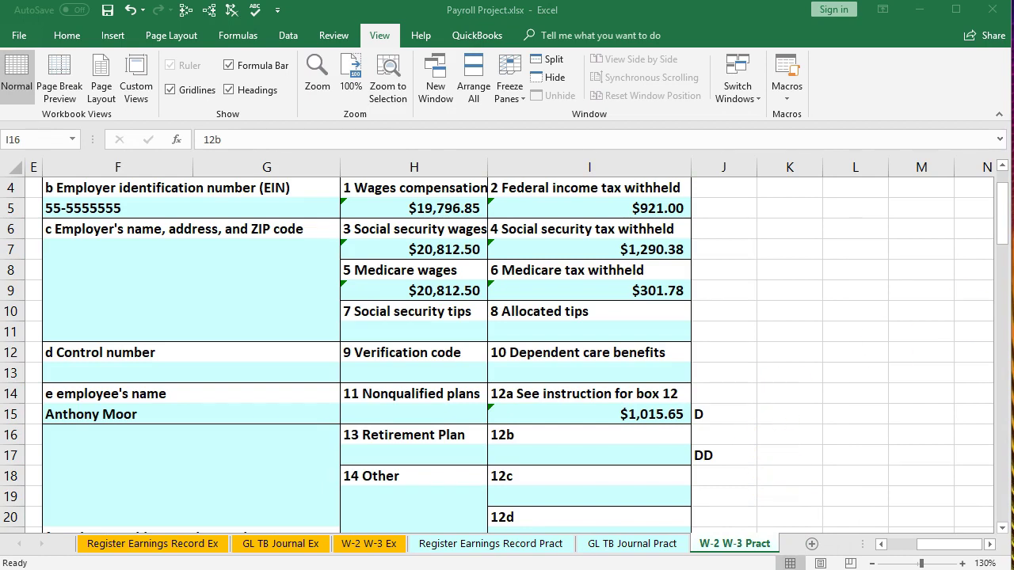
In Calculator, subtract box 1 wages of 19796.85 from the 20812.5 social security wages to check the box 12a amount, then close it.
drag(963, 183, 185, 200)
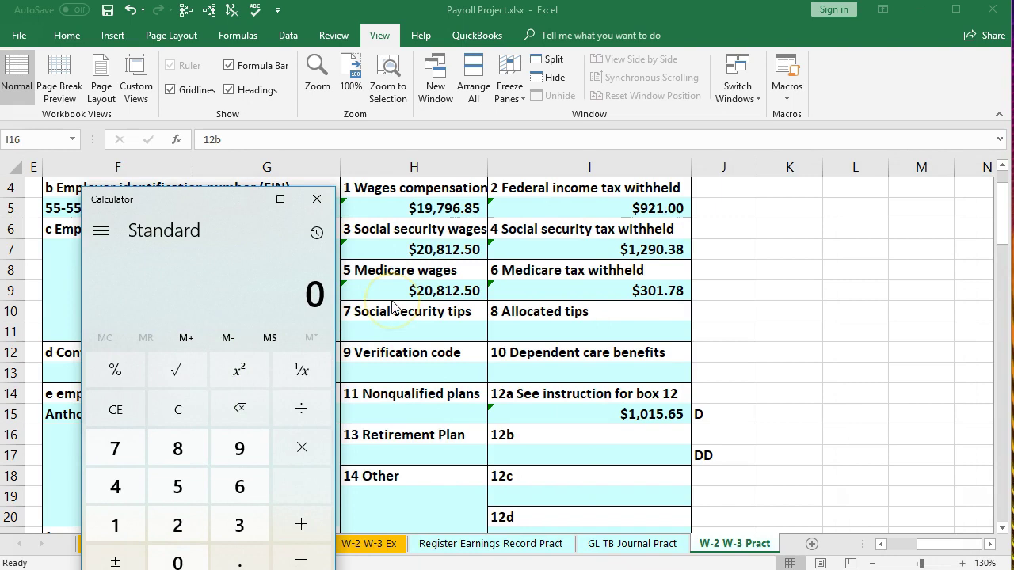
click(422, 305)
text(20812.5)
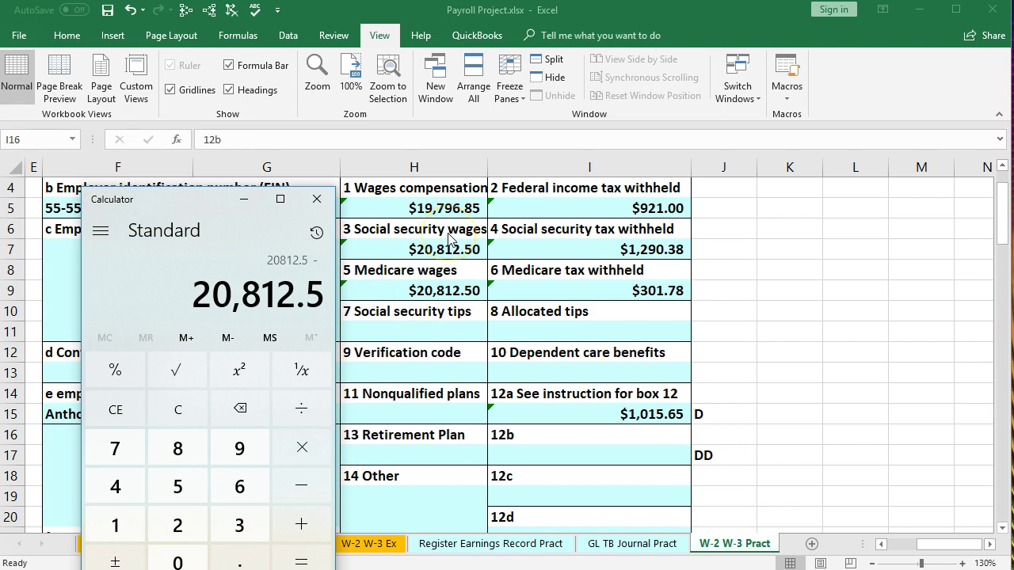
text(19796.85)
key(Return)
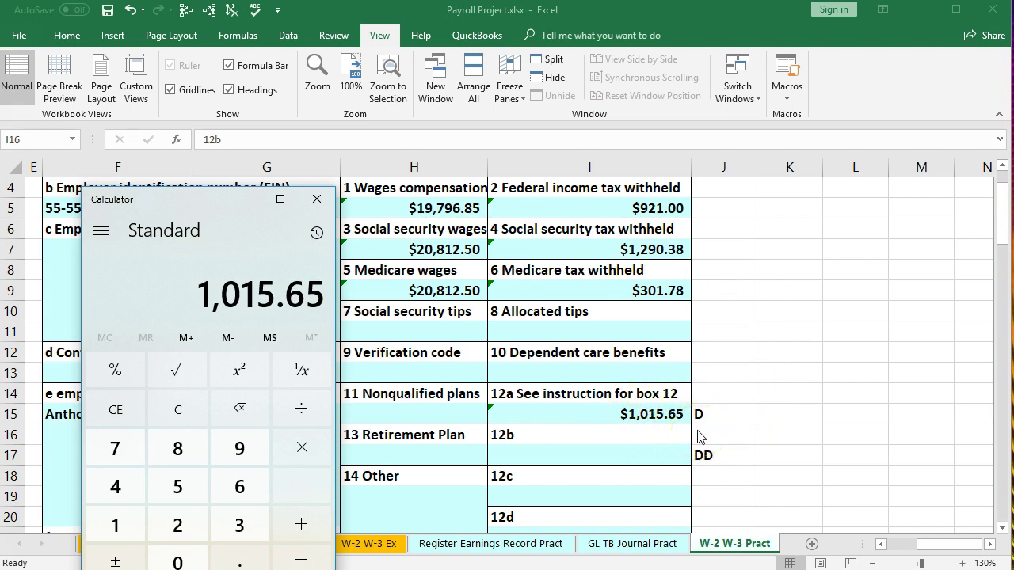
click(319, 204)
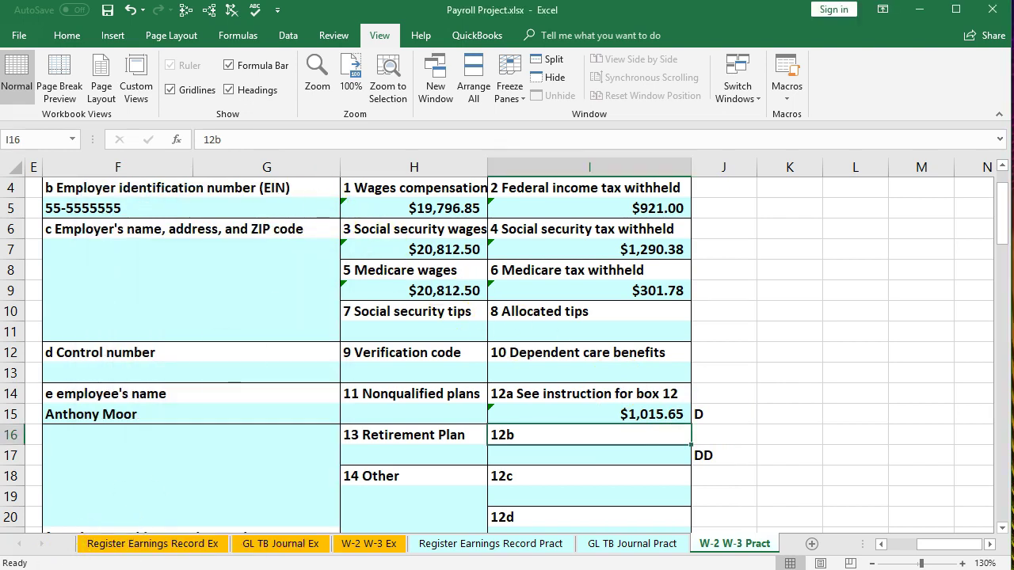
click(638, 460)
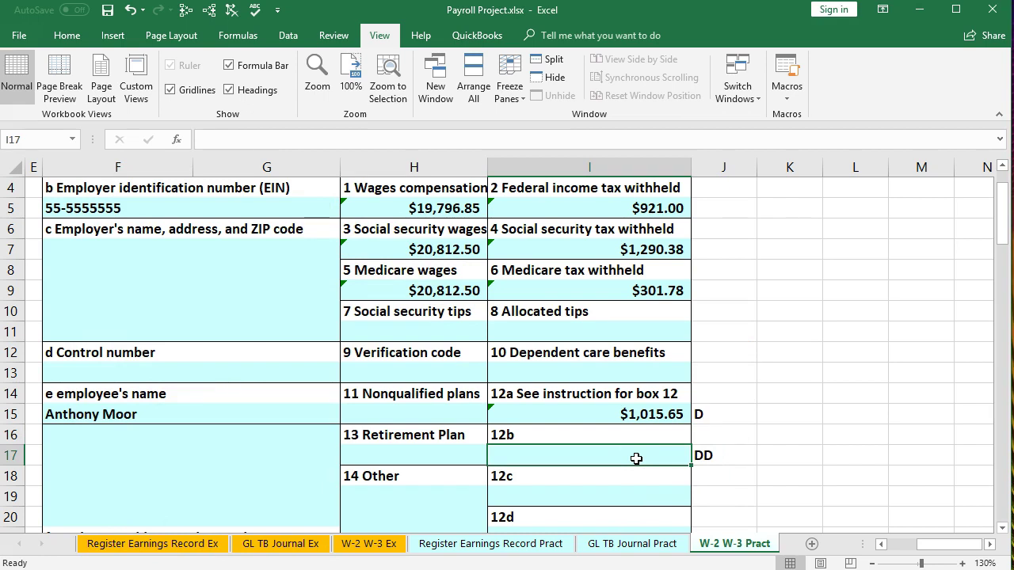
click(716, 455)
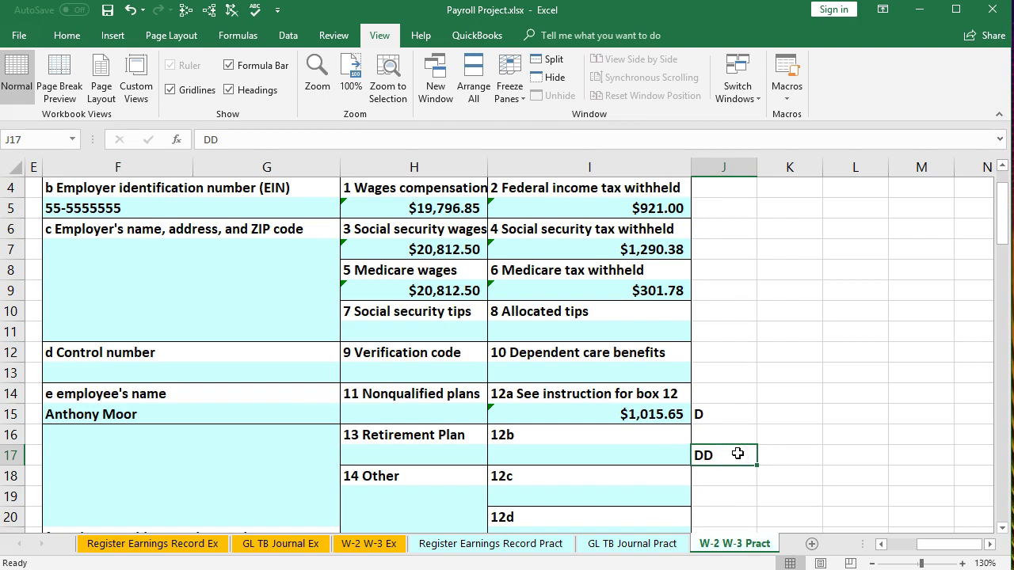
click(639, 465)
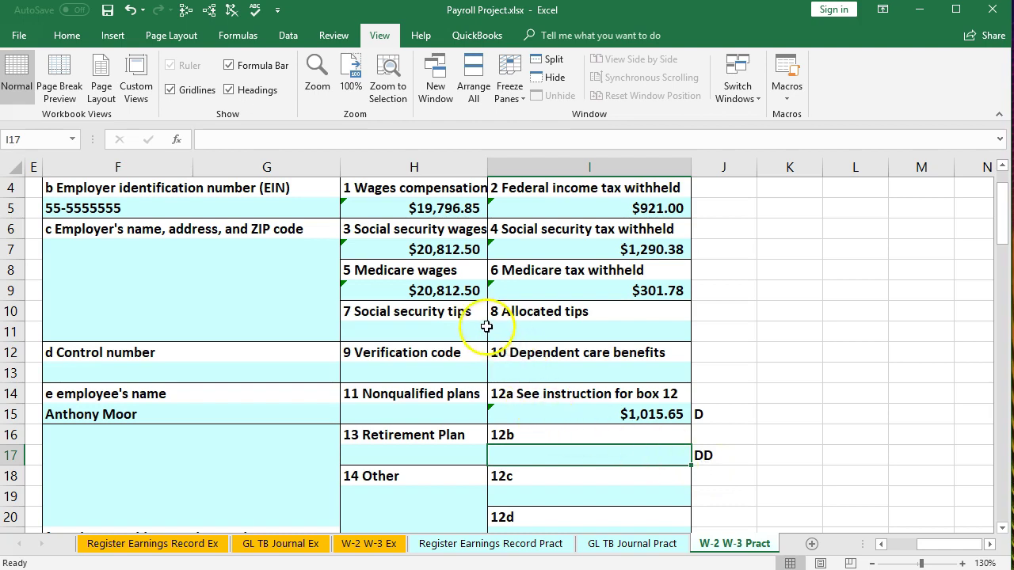
click(448, 293)
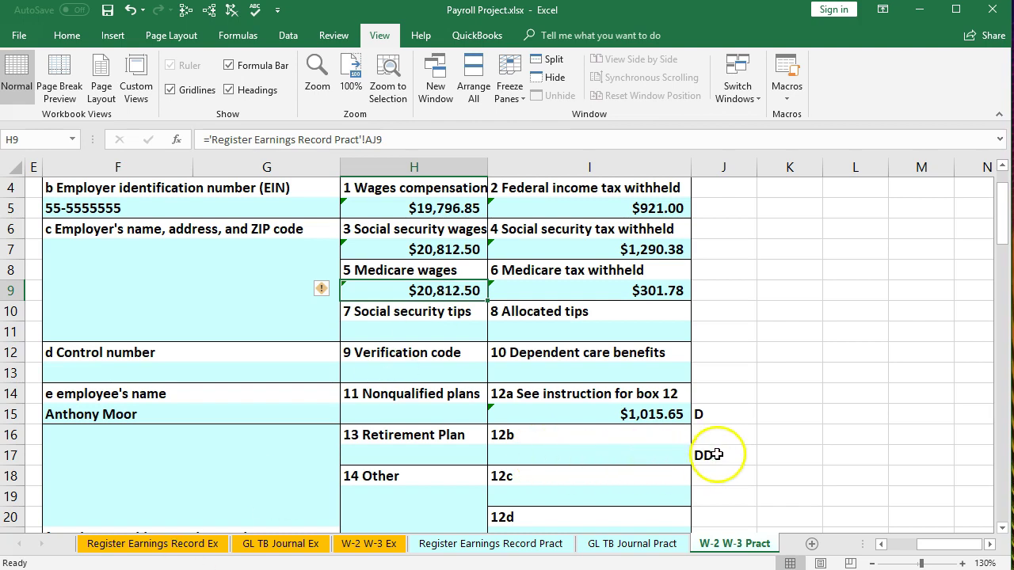
click(671, 458)
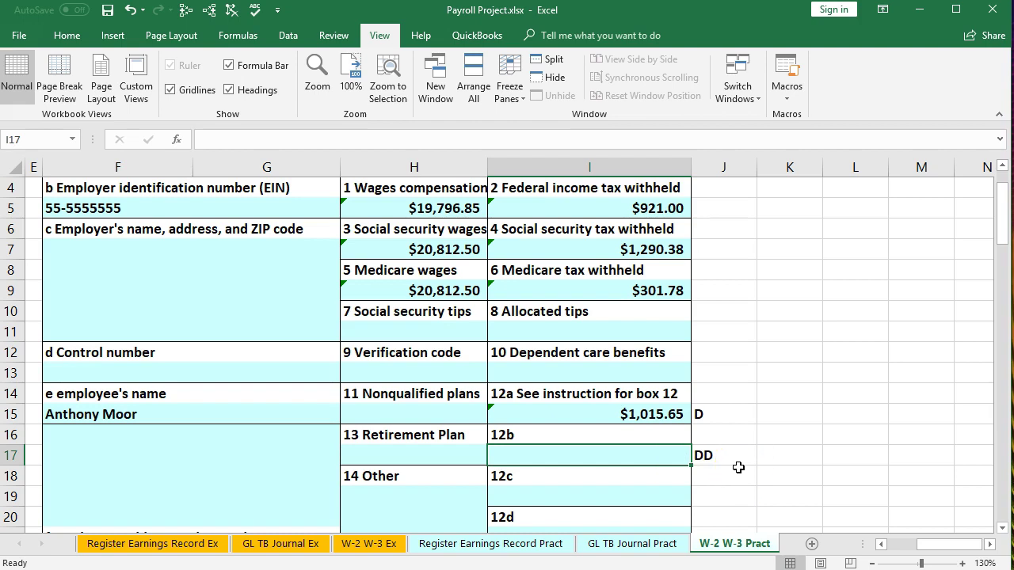
click(436, 291)
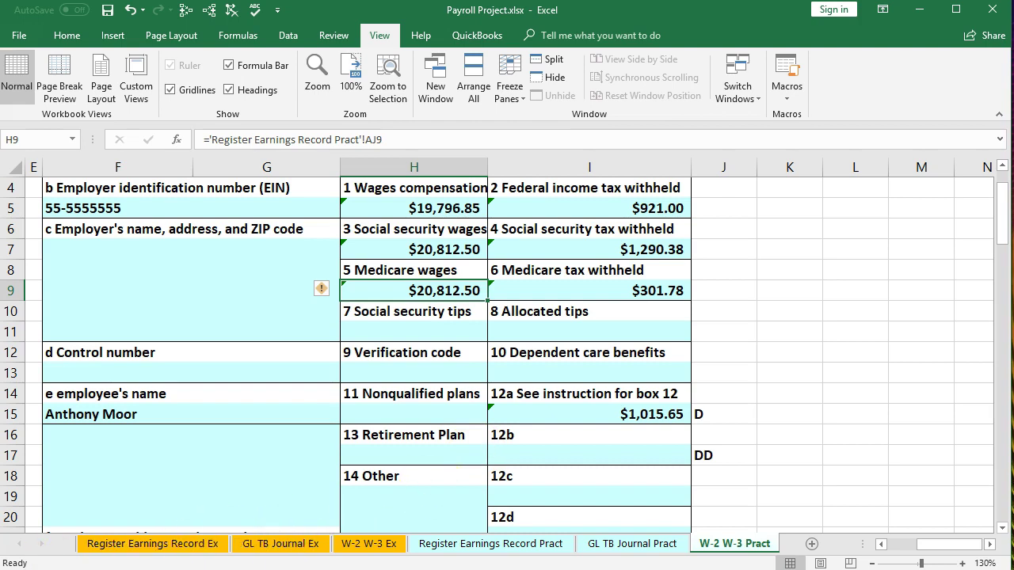
Mark box 13 Retirement Plan (H17) on the first W-2 with an x.
click(374, 455)
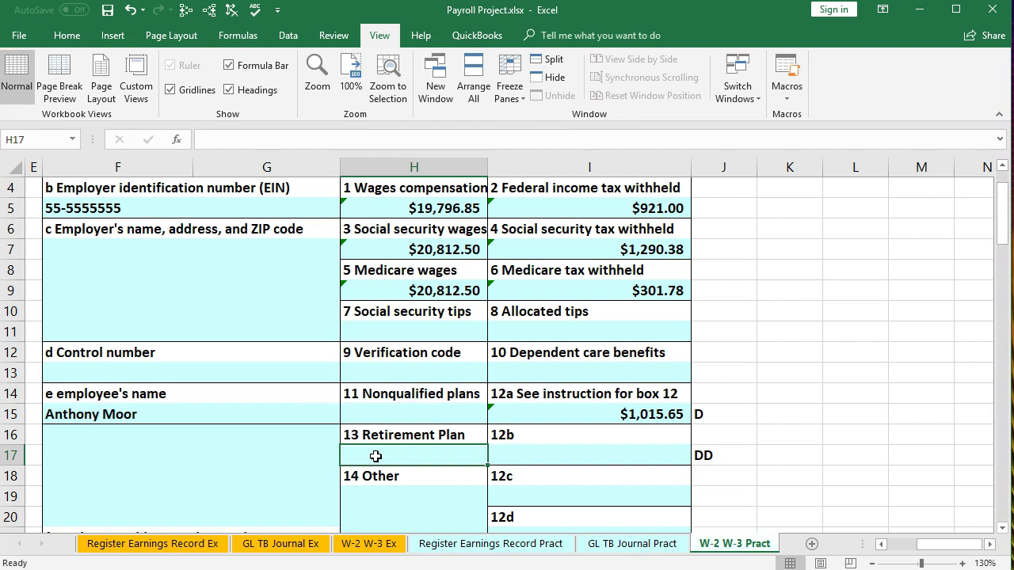
text(x)
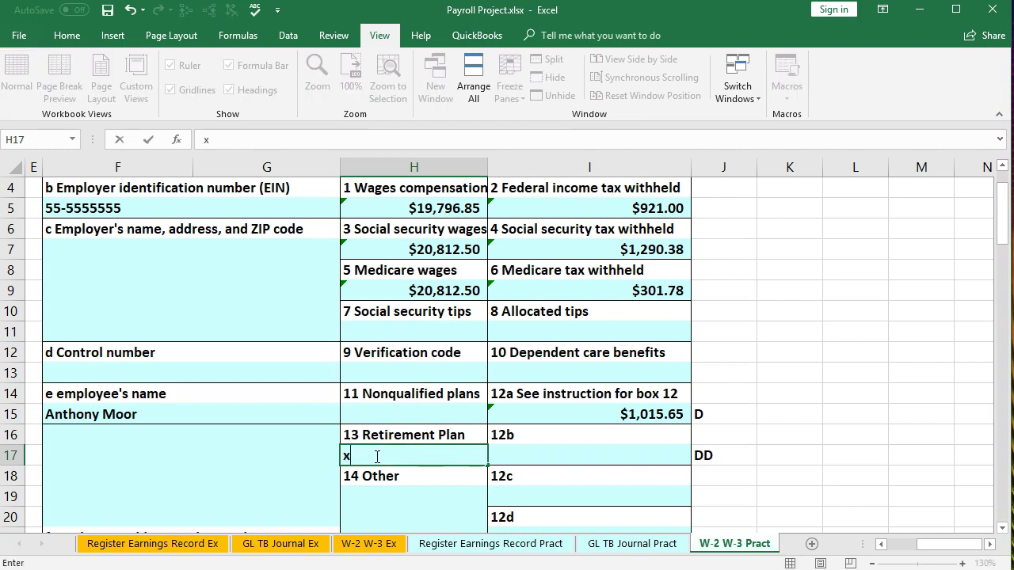
scroll(418, 445, down, 1)
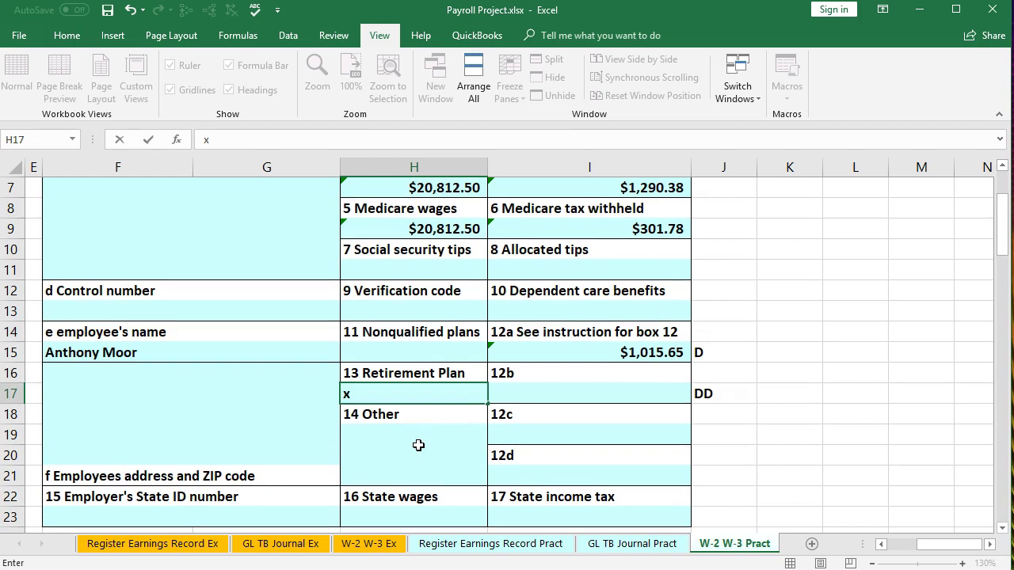
scroll(415, 443, down, 1)
scroll(147, 491, up, 2)
click(147, 491)
scroll(150, 493, up, 1)
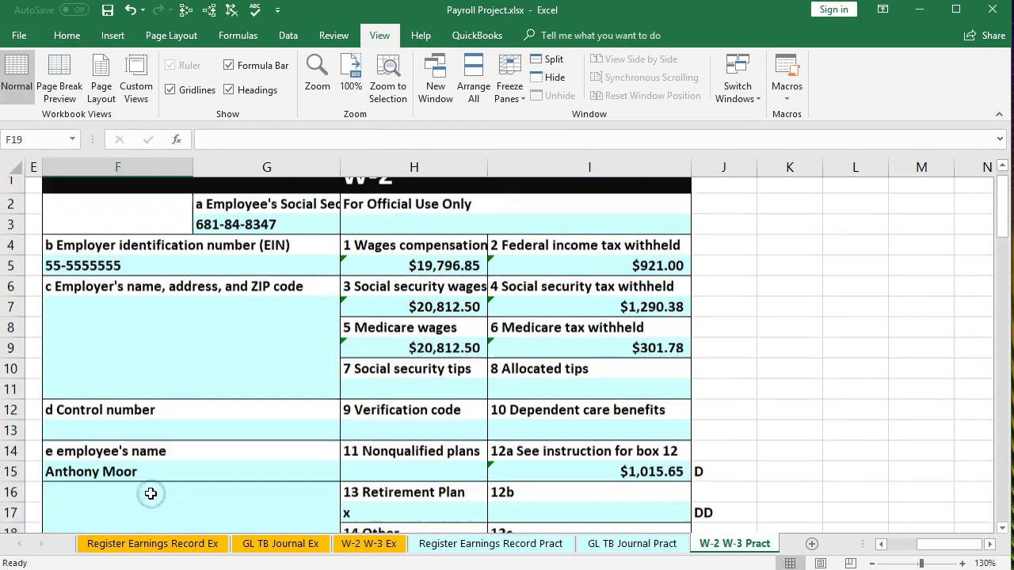
Check the employee names on the first and second W-2s and find the second employee's rows in Register Earnings Record Pract.
scroll(109, 436, down, 1)
click(95, 413)
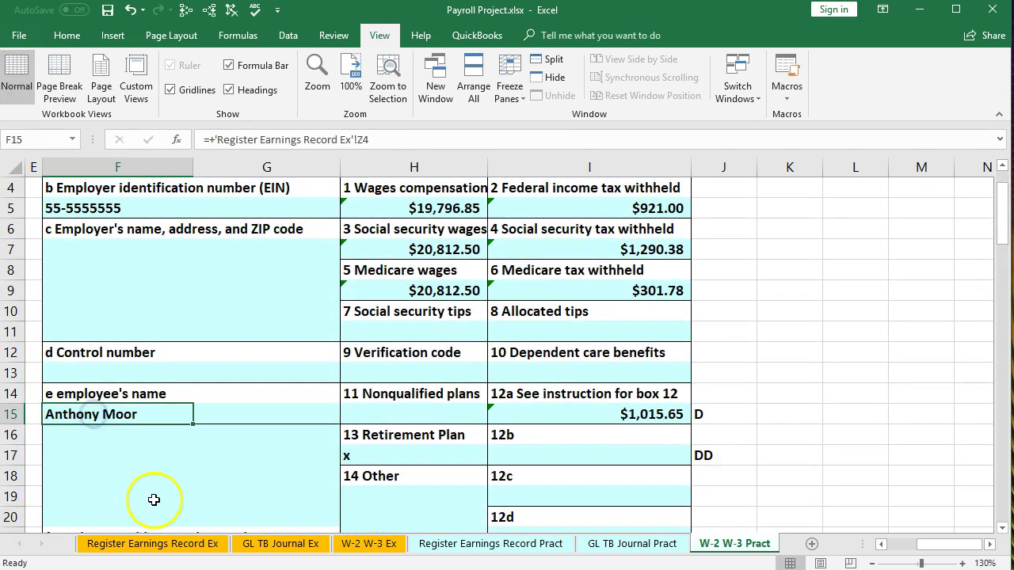
scroll(155, 497, down, 1)
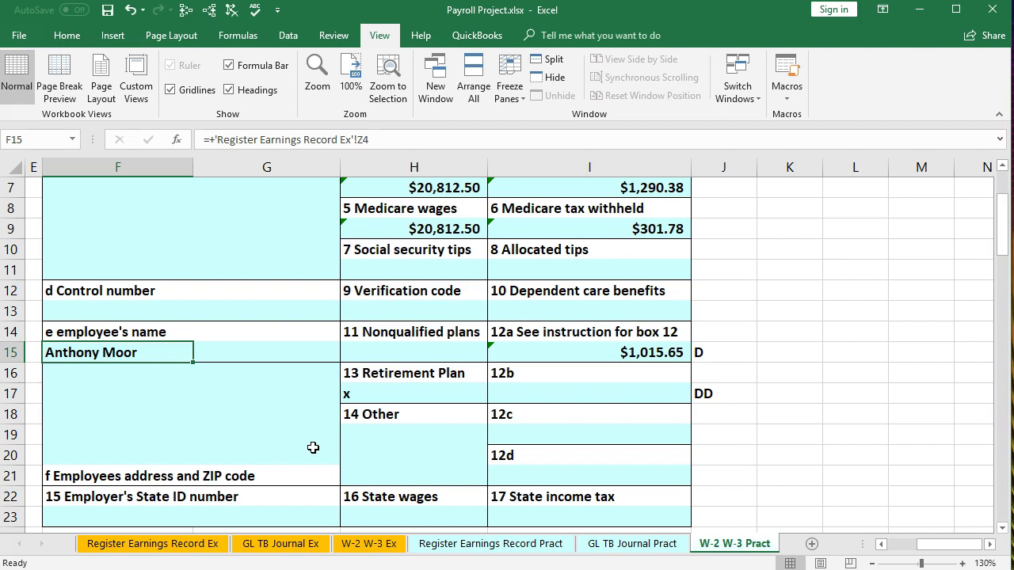
scroll(103, 482, down, 1)
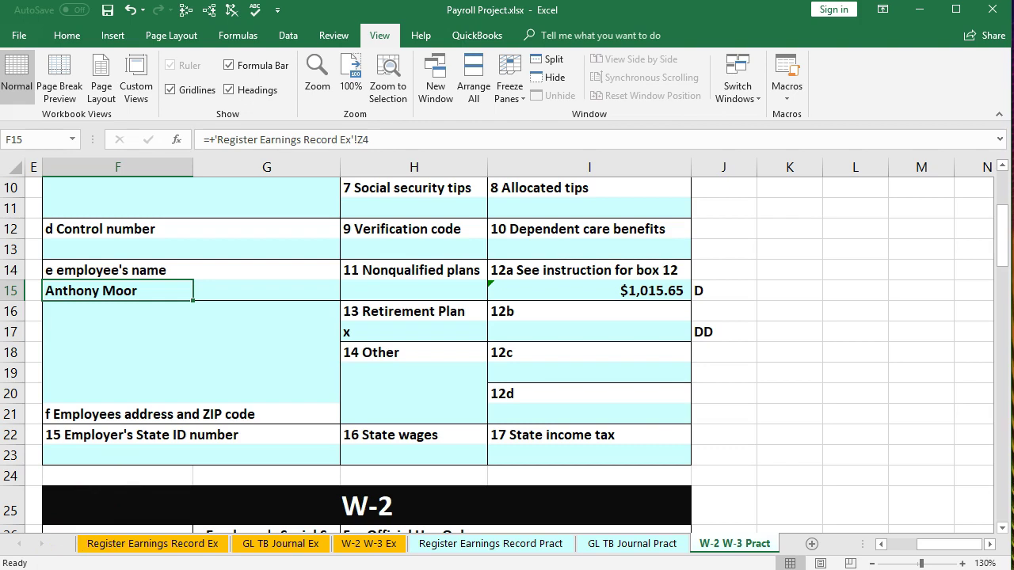
scroll(182, 437, down, 4)
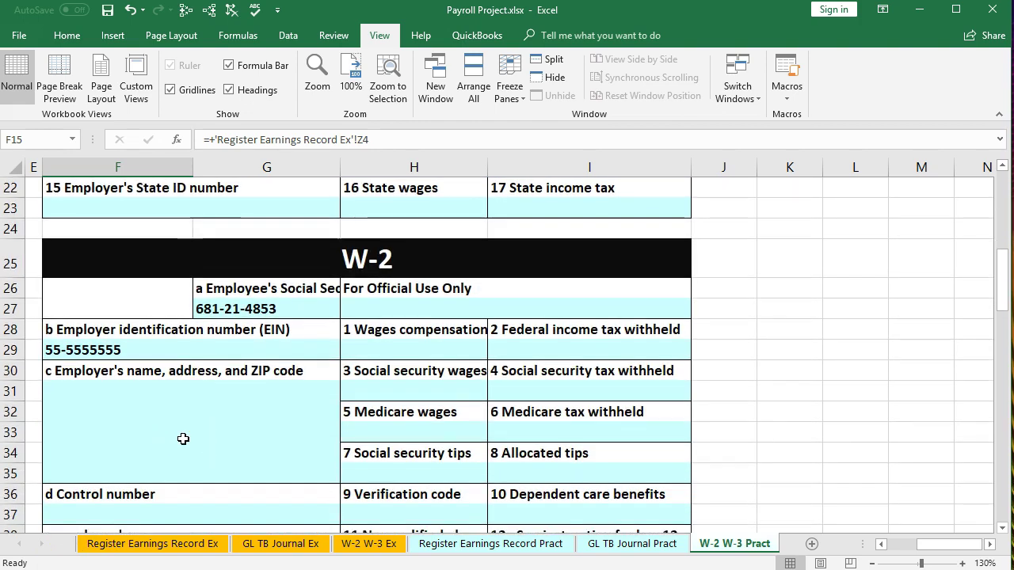
scroll(182, 439, down, 1)
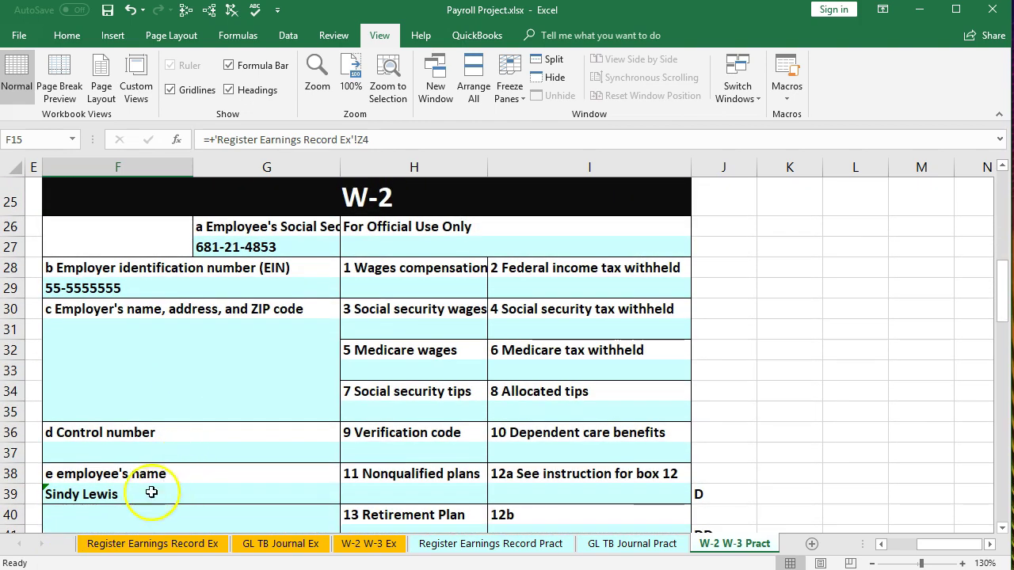
click(363, 516)
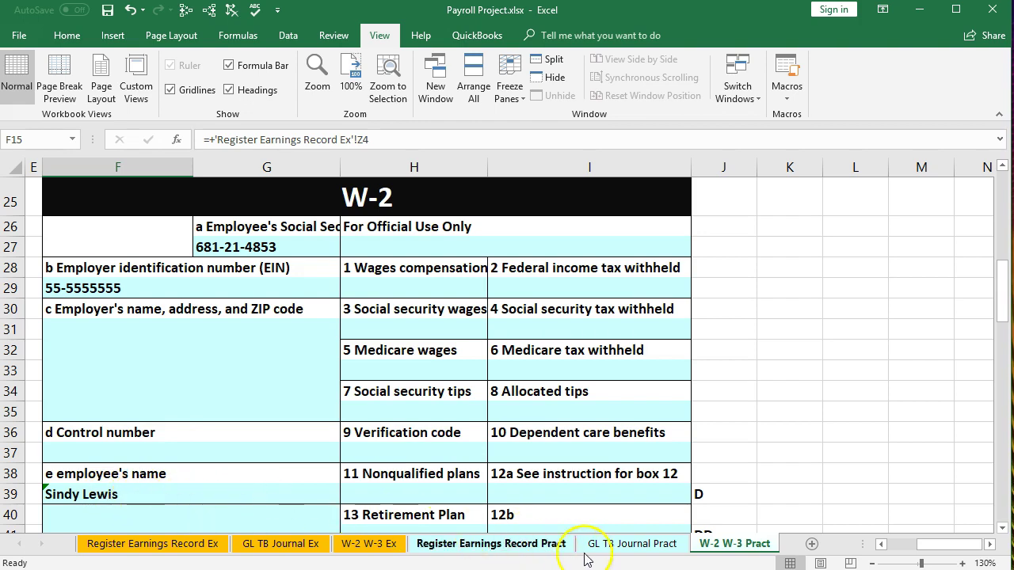
click(523, 545)
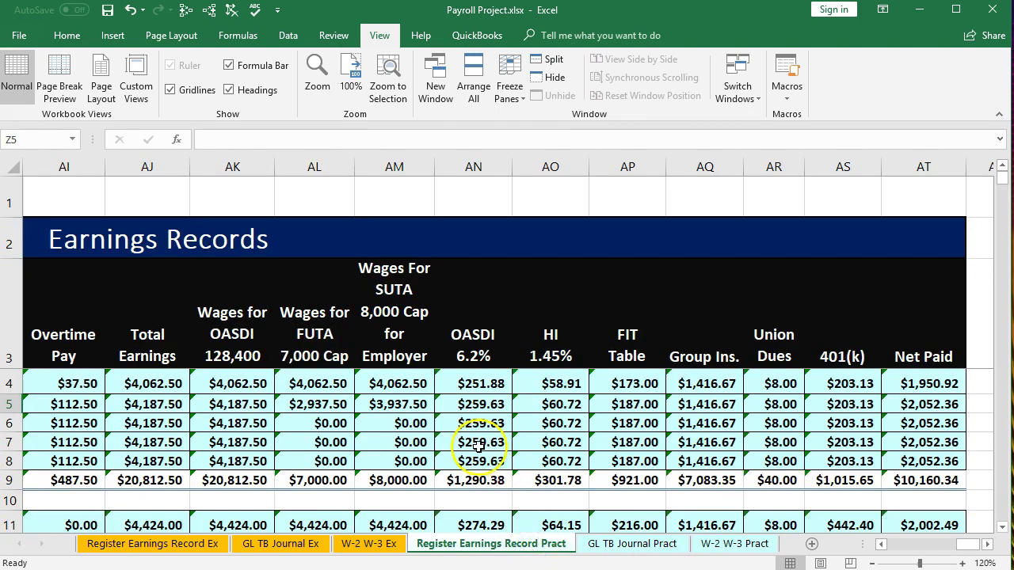
click(881, 545)
click(882, 545)
click(882, 545)
click(882, 545)
click(883, 545)
click(883, 545)
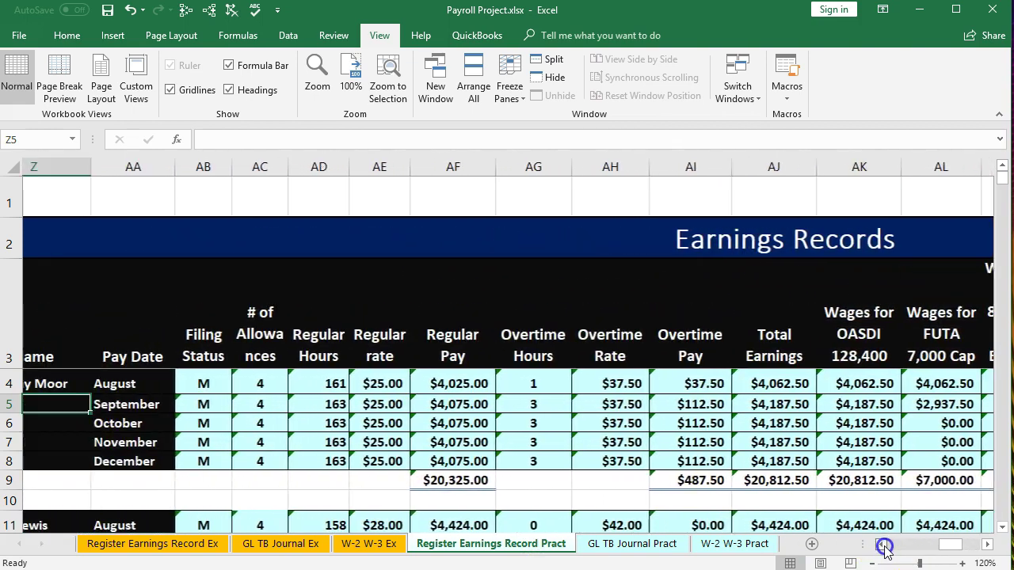
click(883, 545)
scroll(432, 476, down, 1)
scroll(432, 476, down, 1)
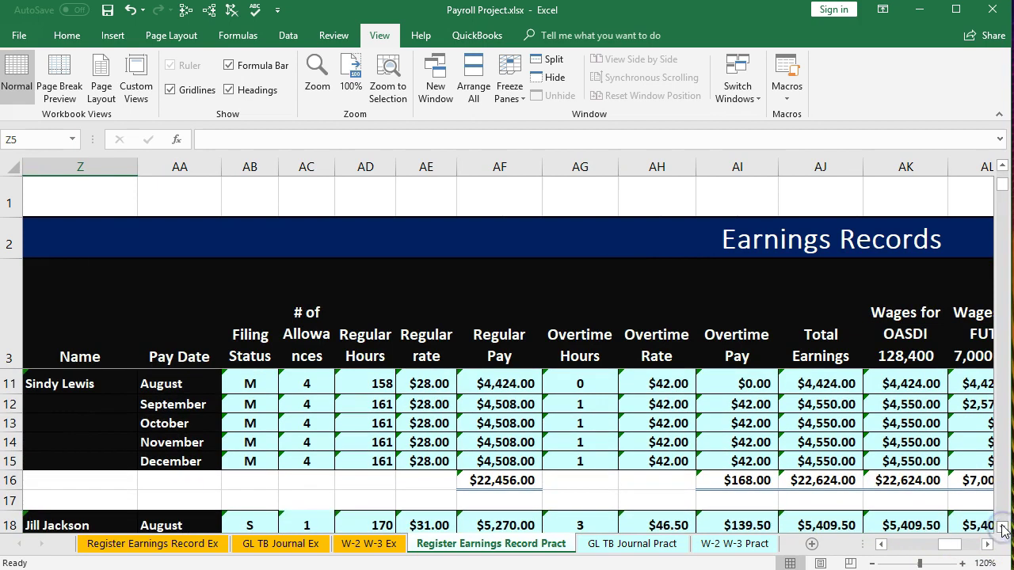
Set box 1 wages (H29) on the second W-2 to total earnings AJ16 minus 401(k) AS16 from Register Earnings Record Pract.
click(722, 546)
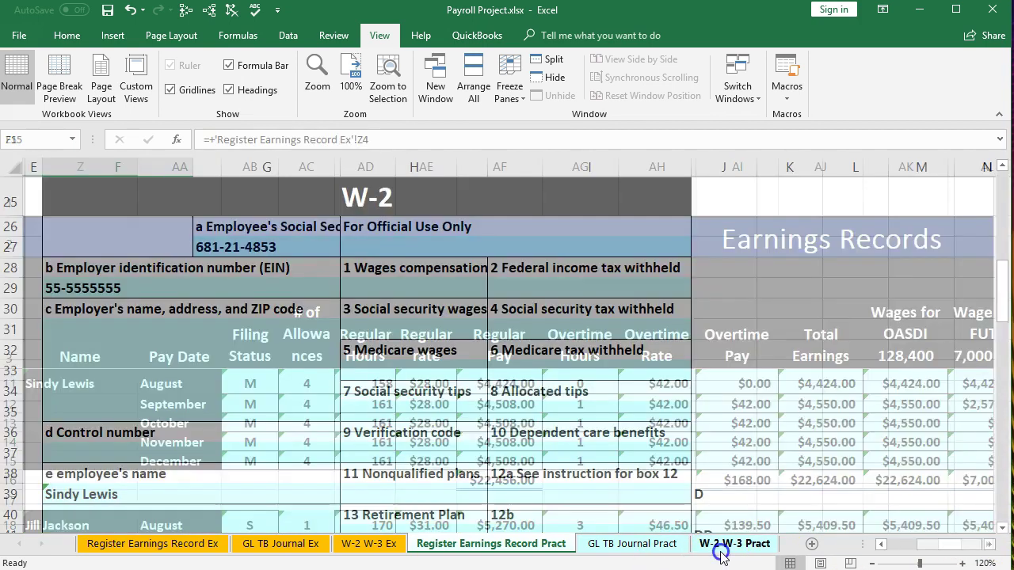
click(389, 289)
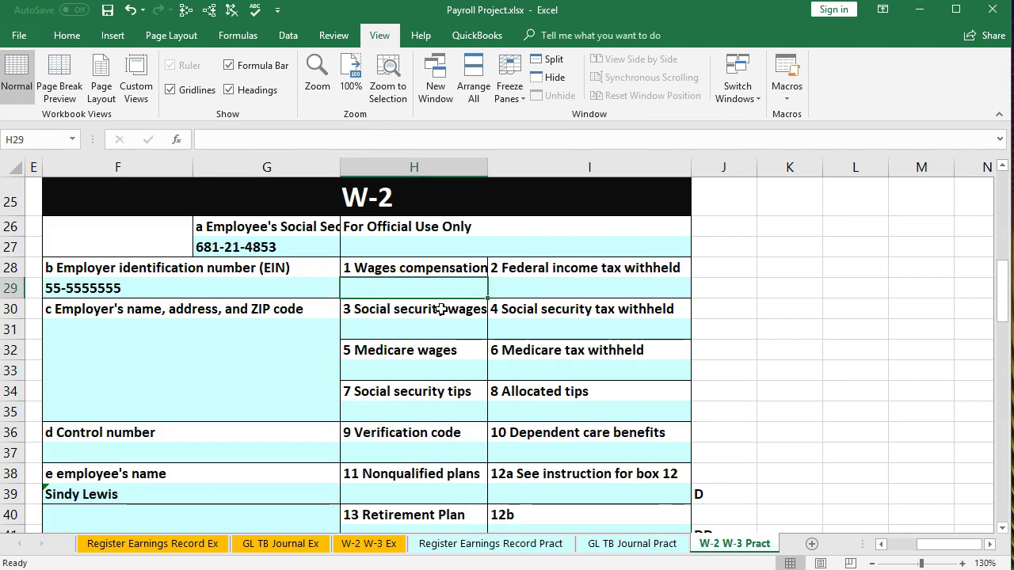
text(=)
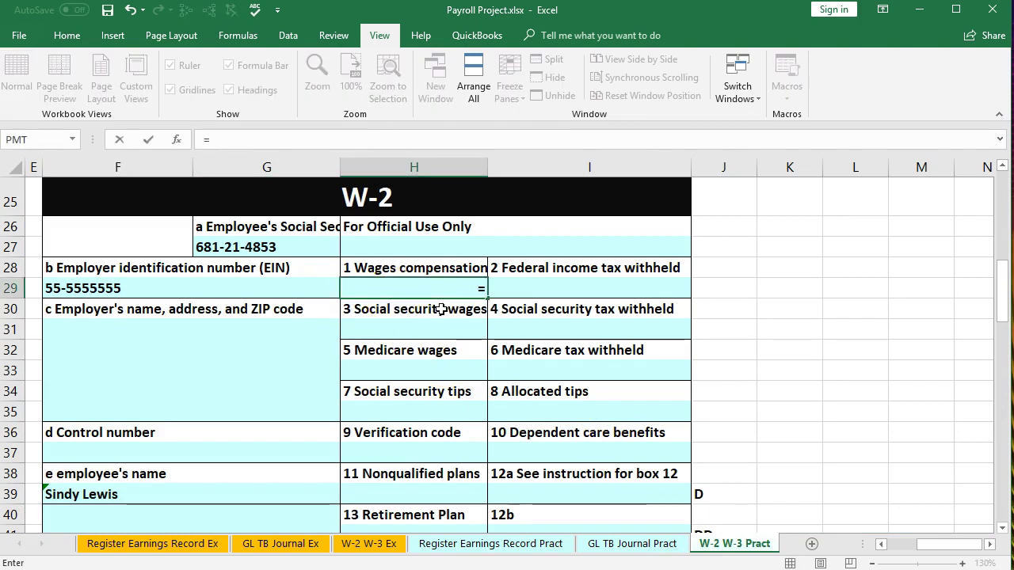
click(485, 544)
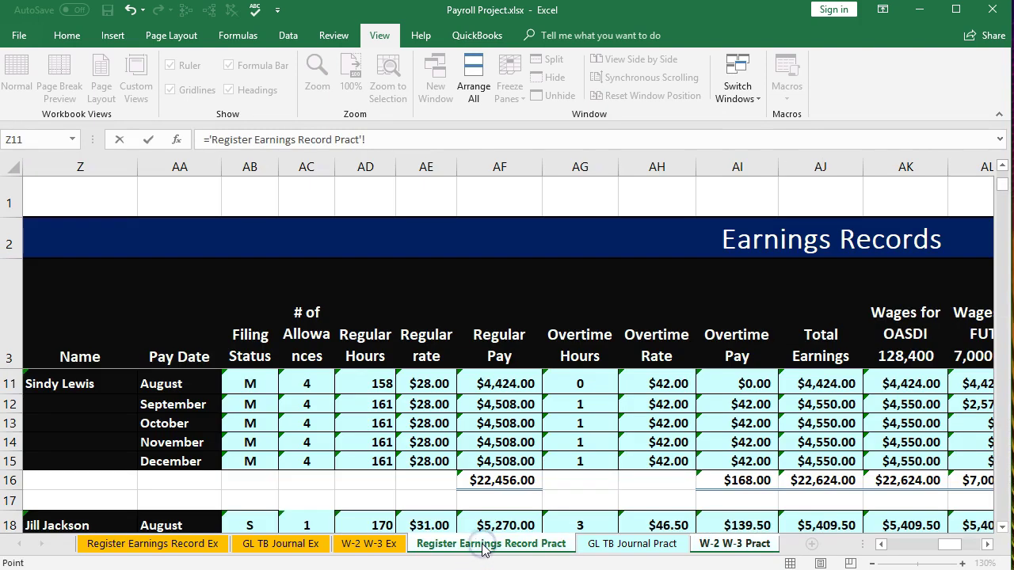
click(814, 481)
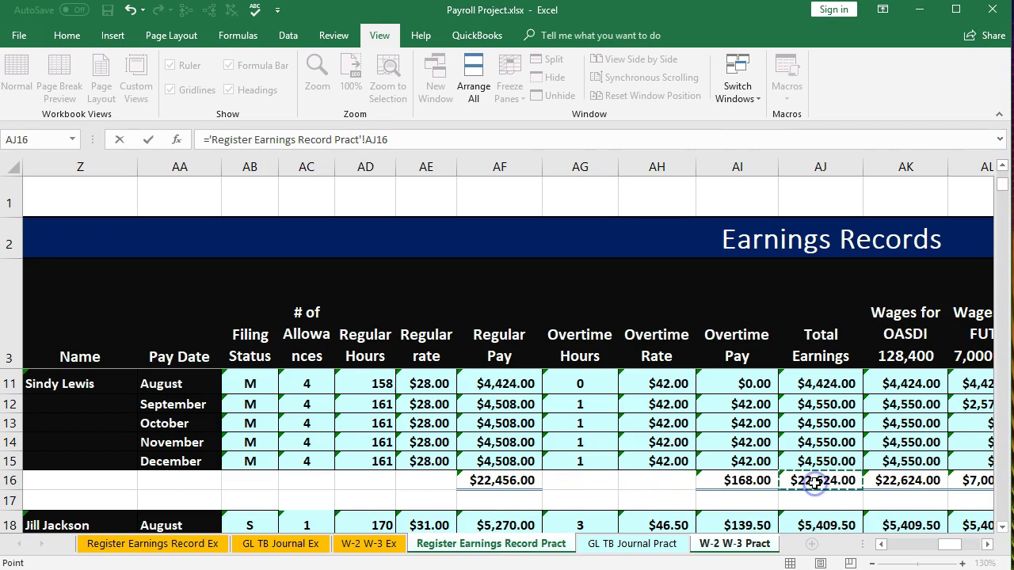
click(988, 544)
click(988, 544)
click(988, 544)
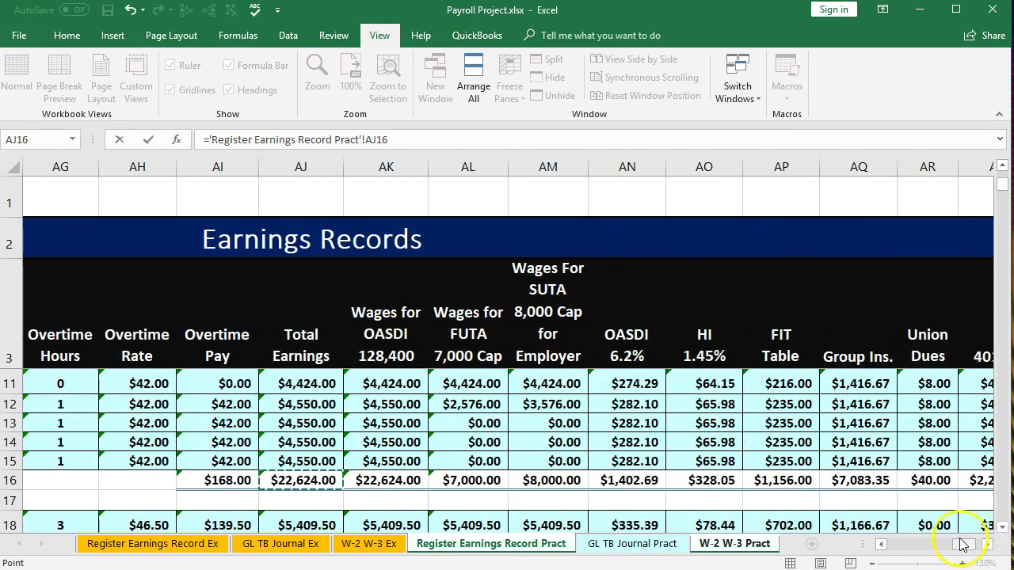
click(988, 544)
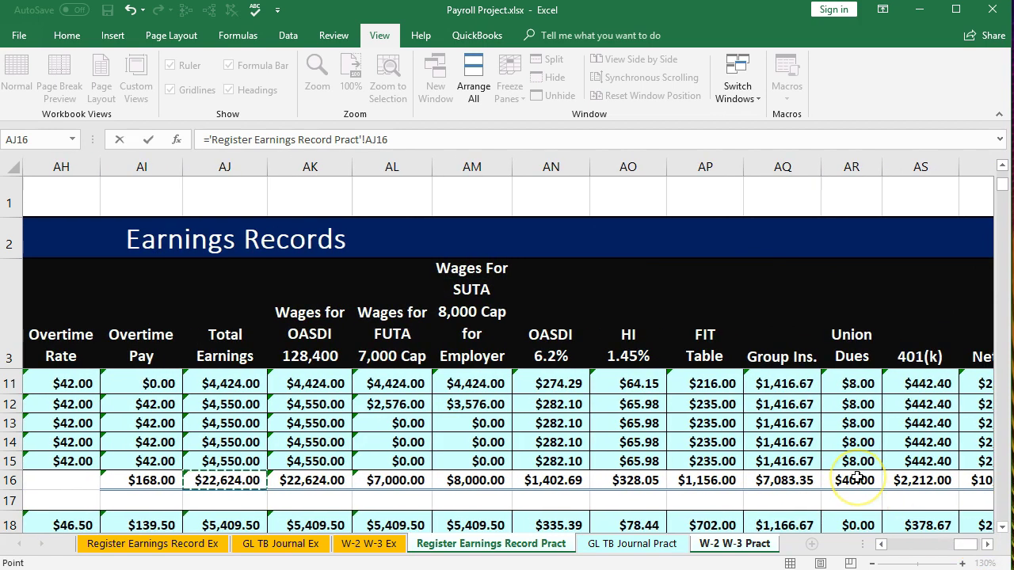
text(-)
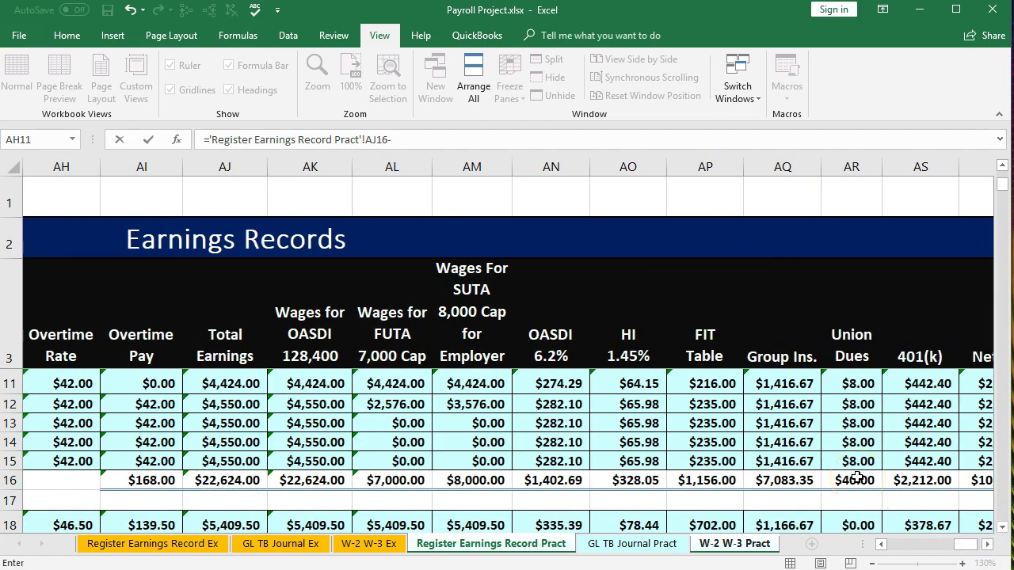
click(929, 481)
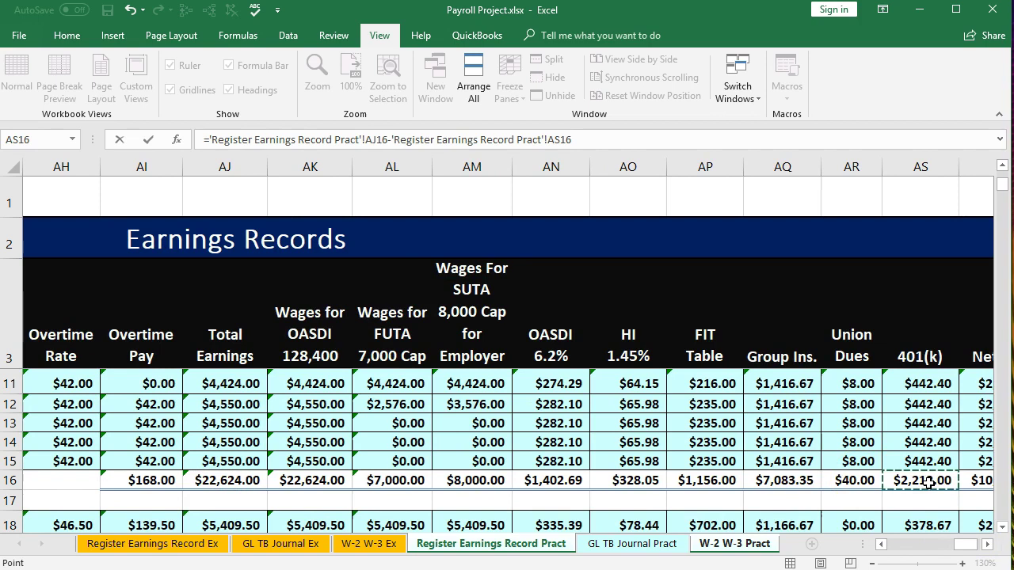
click(826, 492)
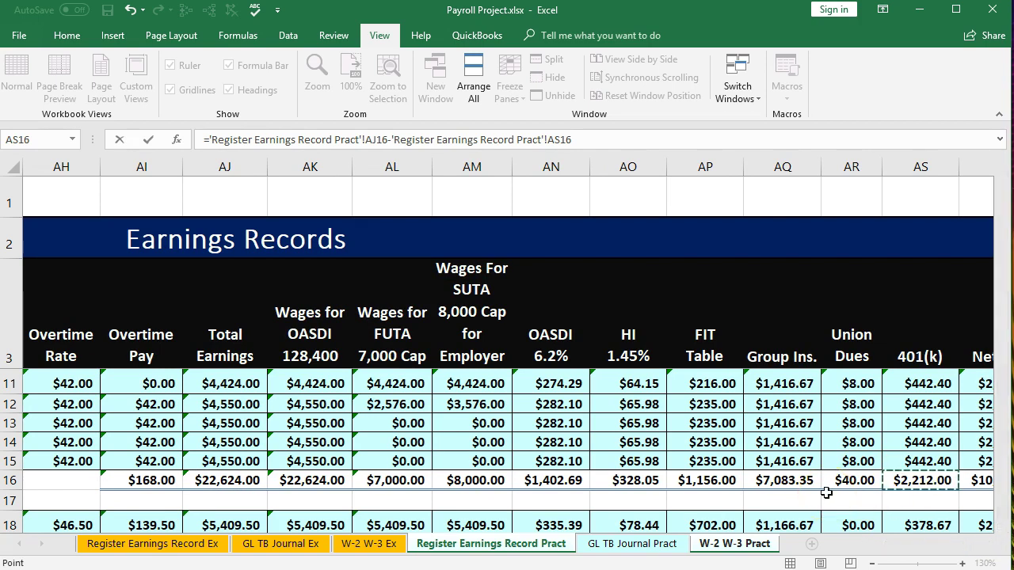
key(Return)
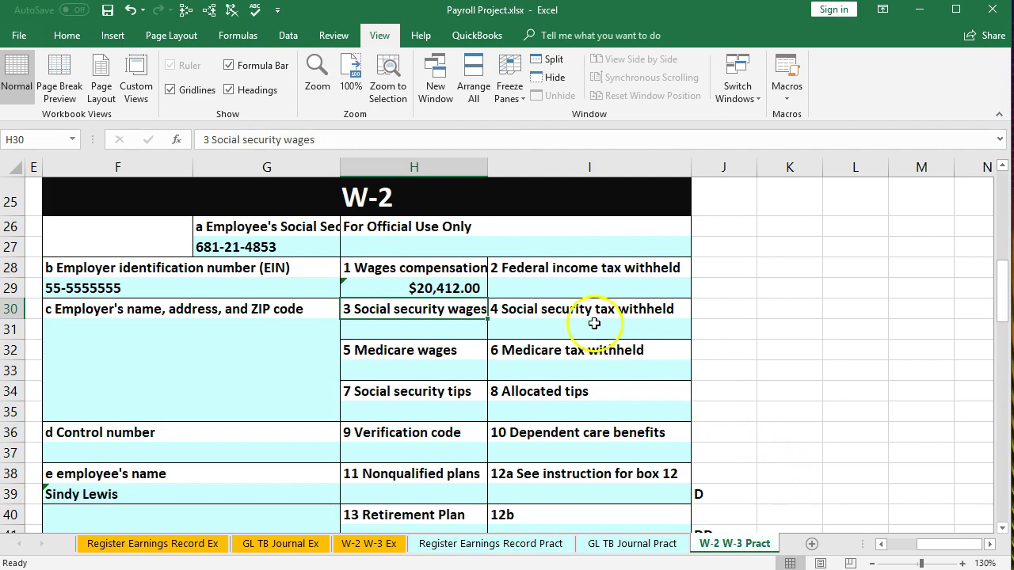
Link box 2 federal income tax withheld (I29) to the second employee's FIT total in AP16 of Register Earnings Record Pract.
click(567, 288)
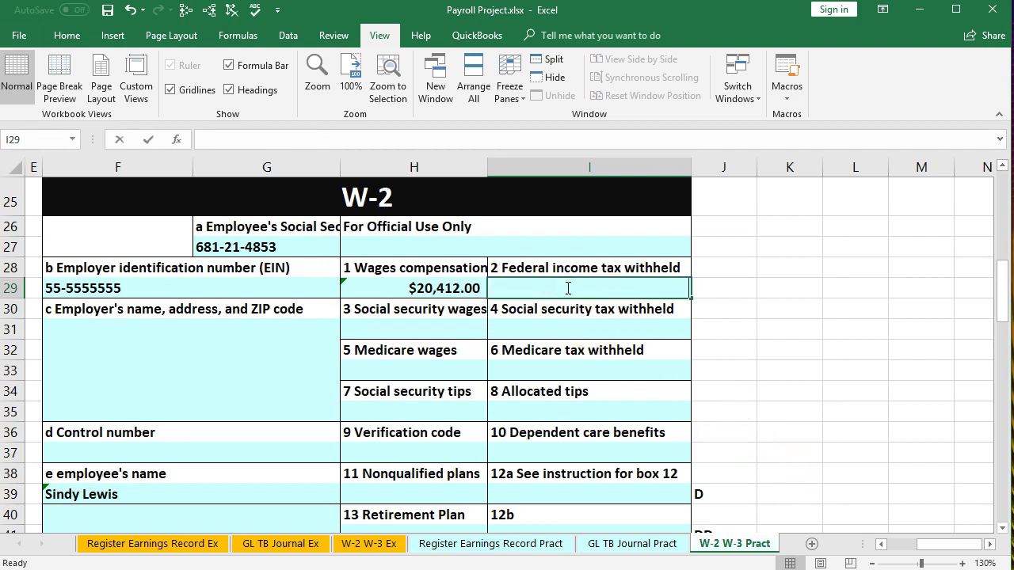
text(=)
click(511, 544)
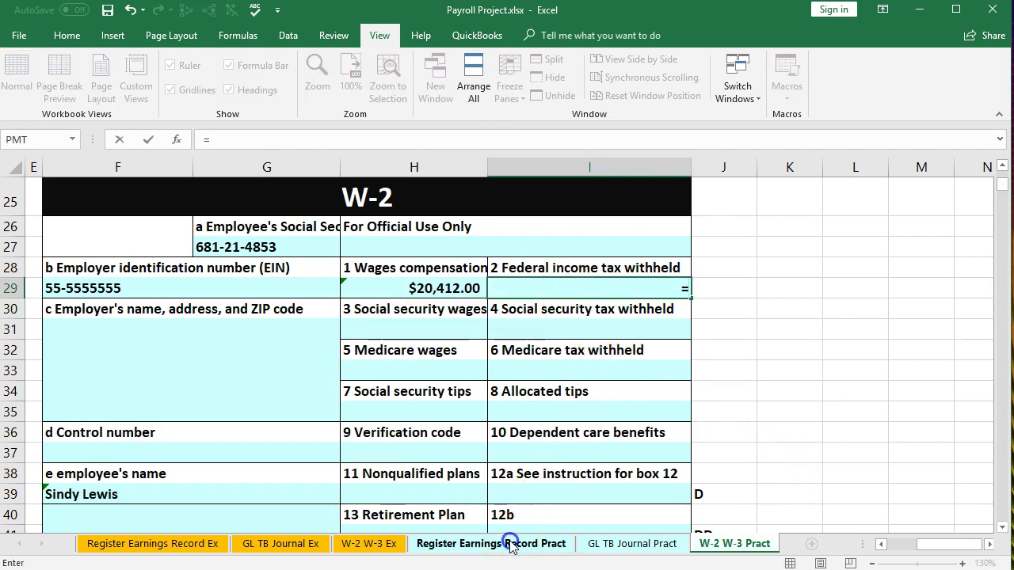
click(709, 491)
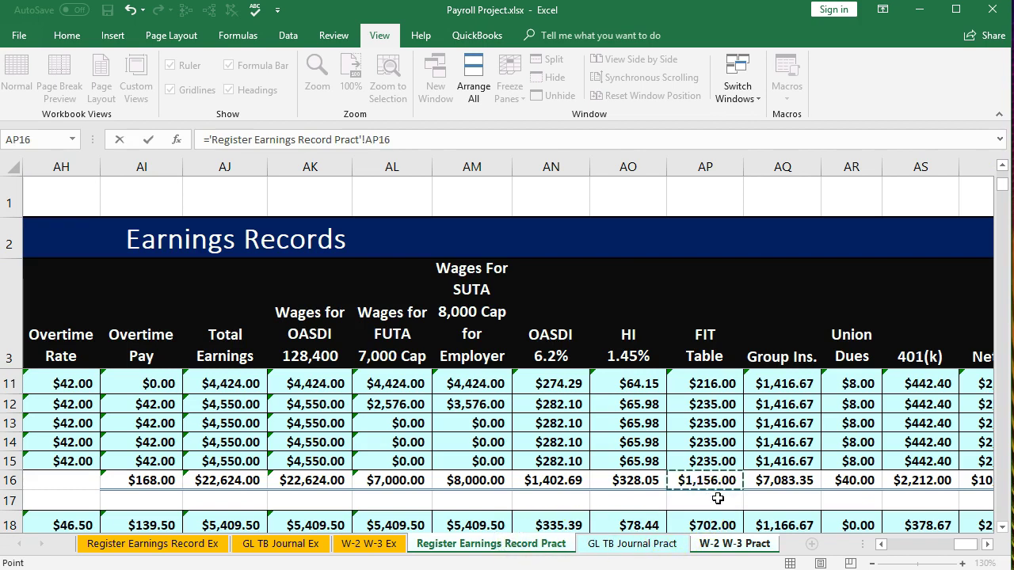
key(Return)
Link box 3 social security wages (H31) to the second employee's OASDI wages total in AK16 of Register Earnings Record Pract.
key(Left)
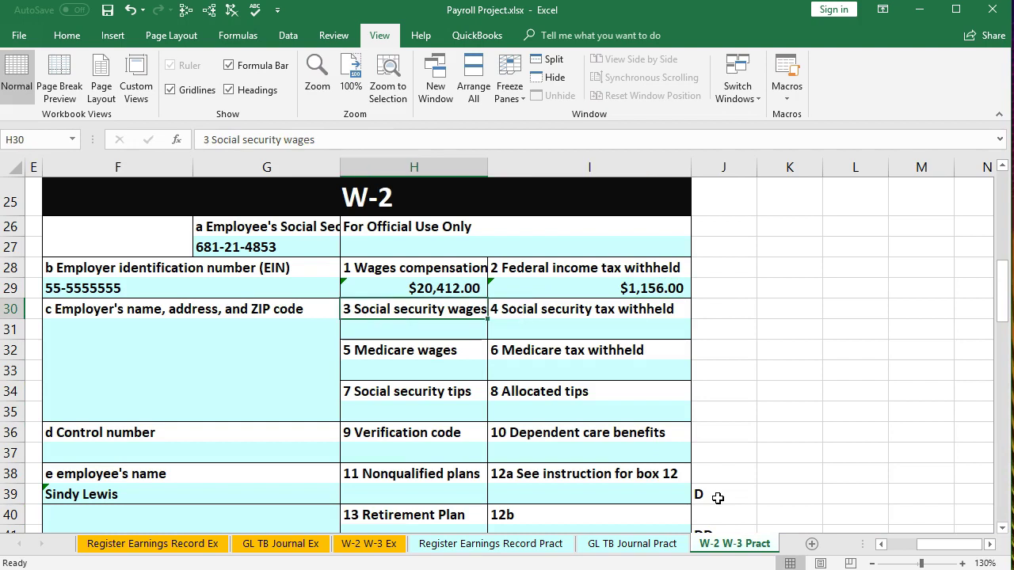
key(Down)
text(=)
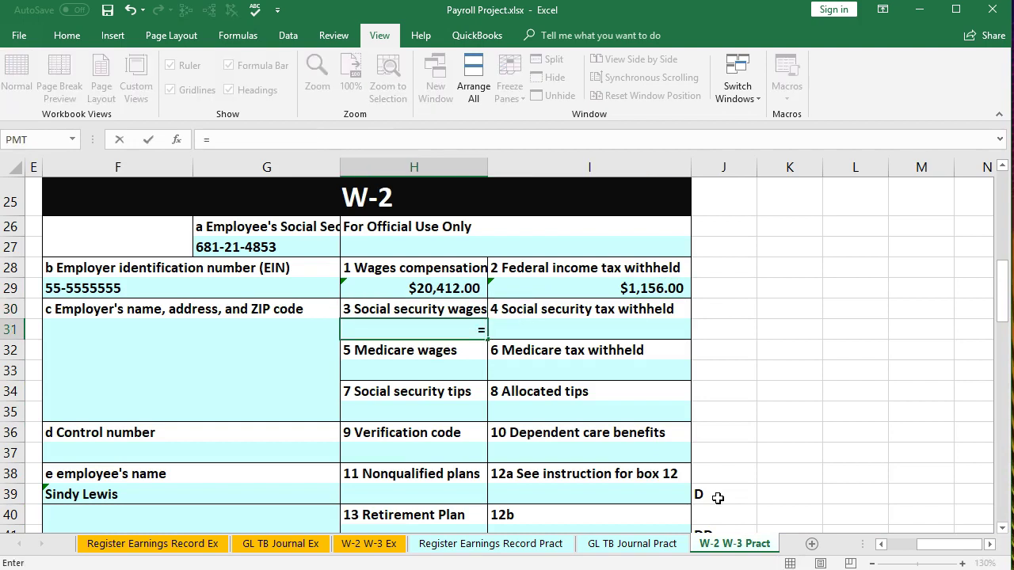
click(503, 547)
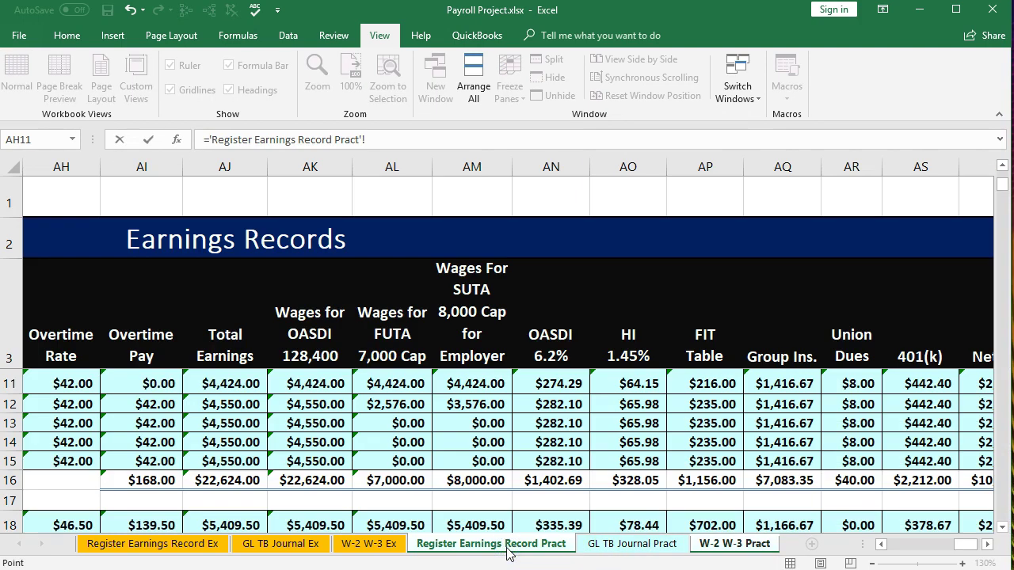
click(327, 481)
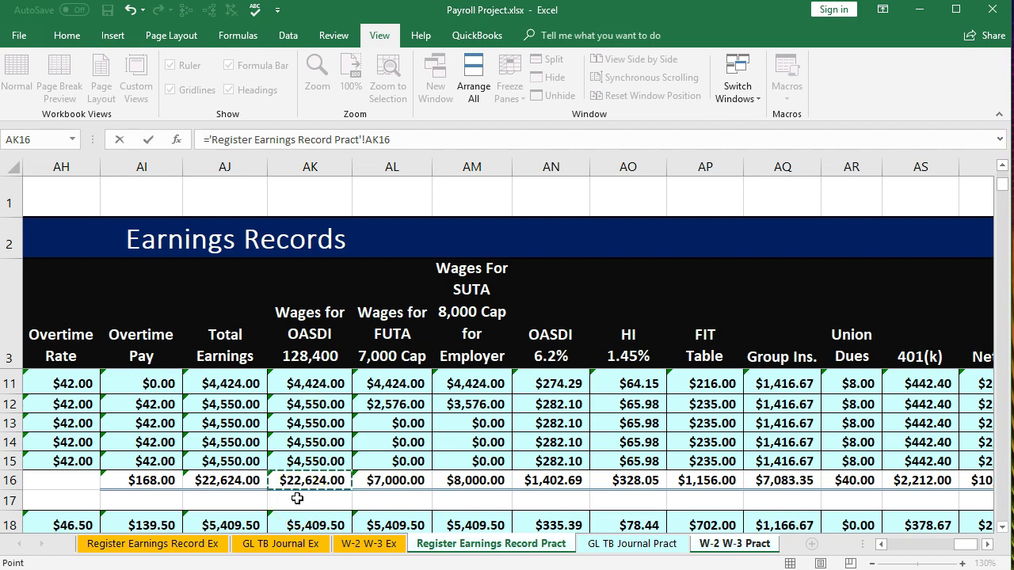
key(Return)
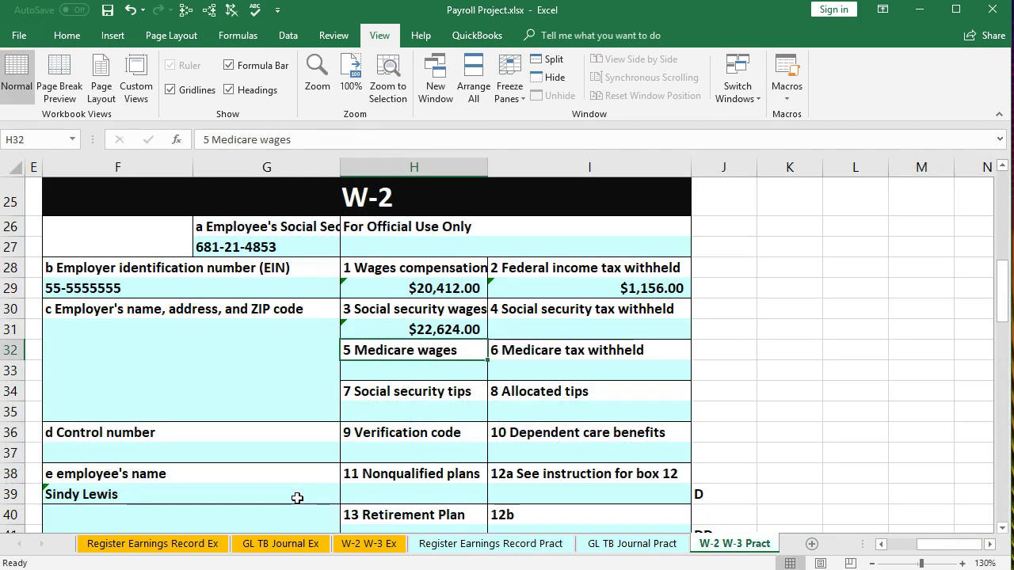
Link box 4 social security tax withheld (I31) to the second employee's OASDI 6.2% total in AN16 of Register Earnings Record Pract.
key(Up)
key(Right)
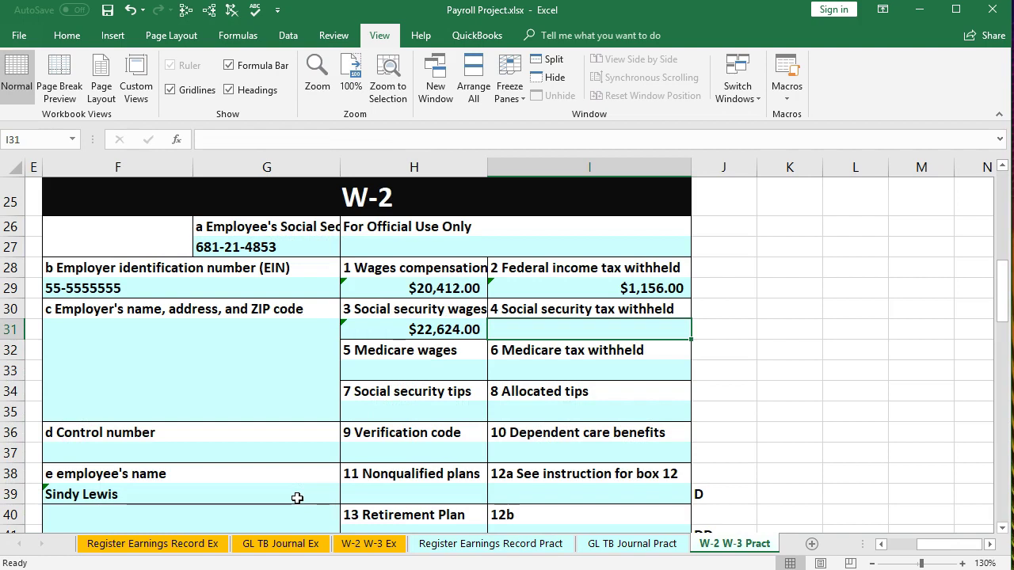
text(=)
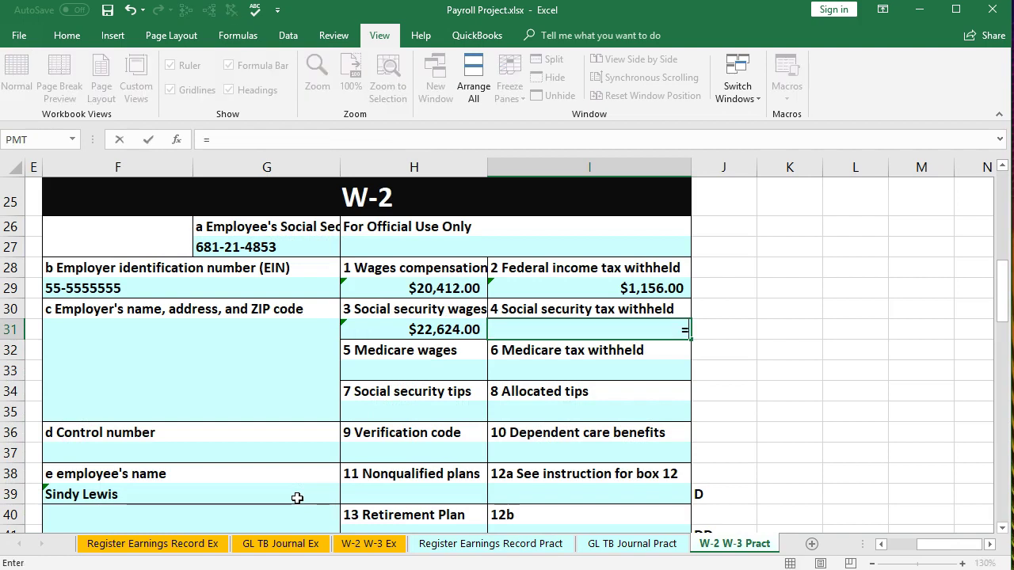
click(450, 544)
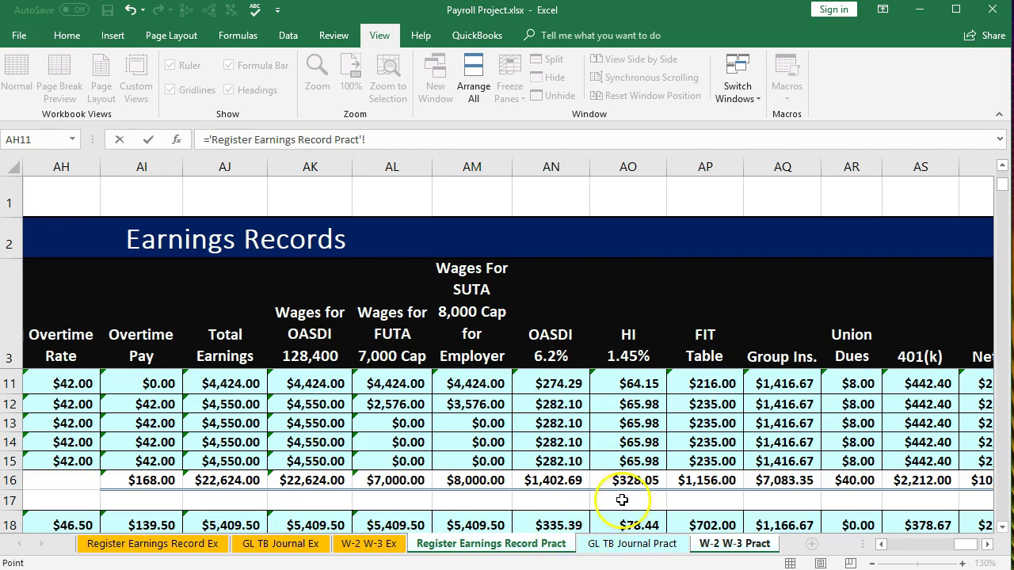
click(564, 482)
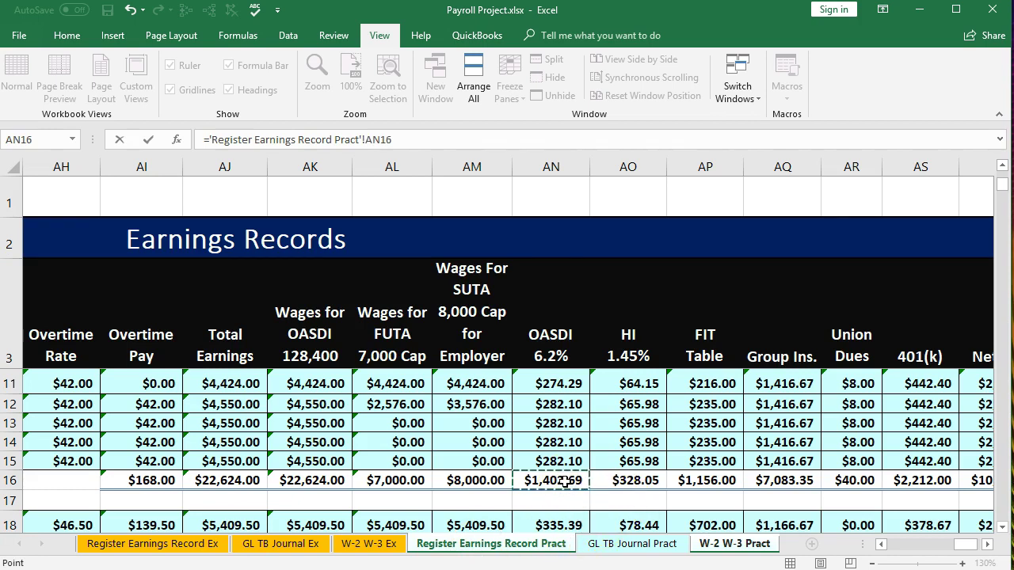
key(Return)
Link box 5 Medicare wages (H33) to the second employee's total earnings in AJ16 of Register Earnings Record Pract.
key(Down)
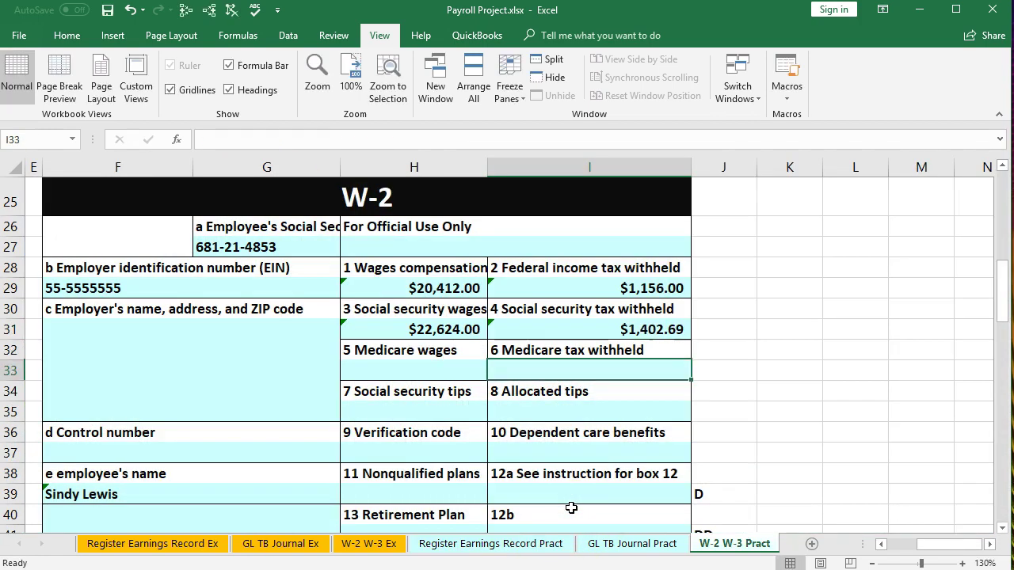
key(Left)
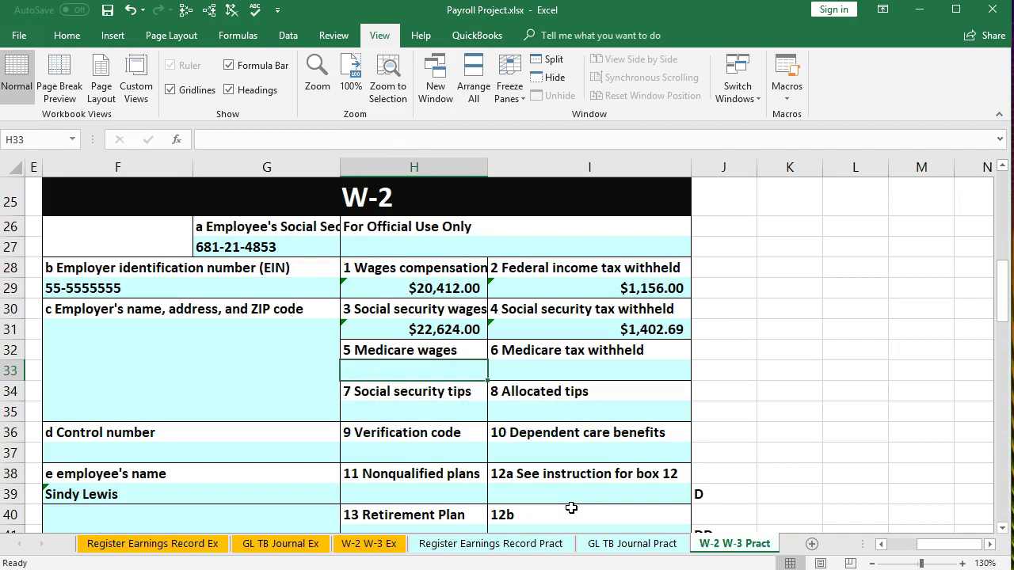
text(=)
click(539, 545)
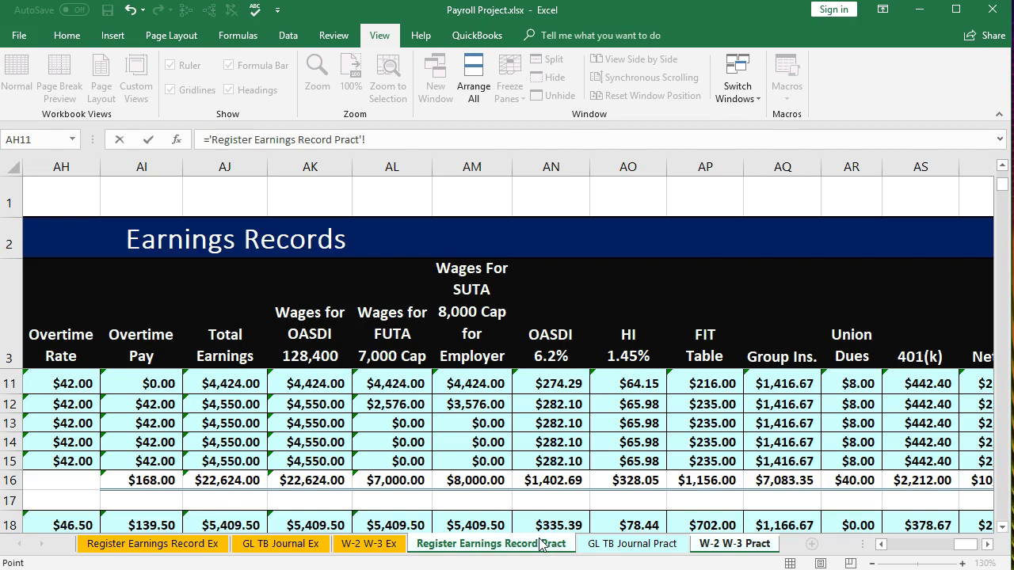
click(228, 483)
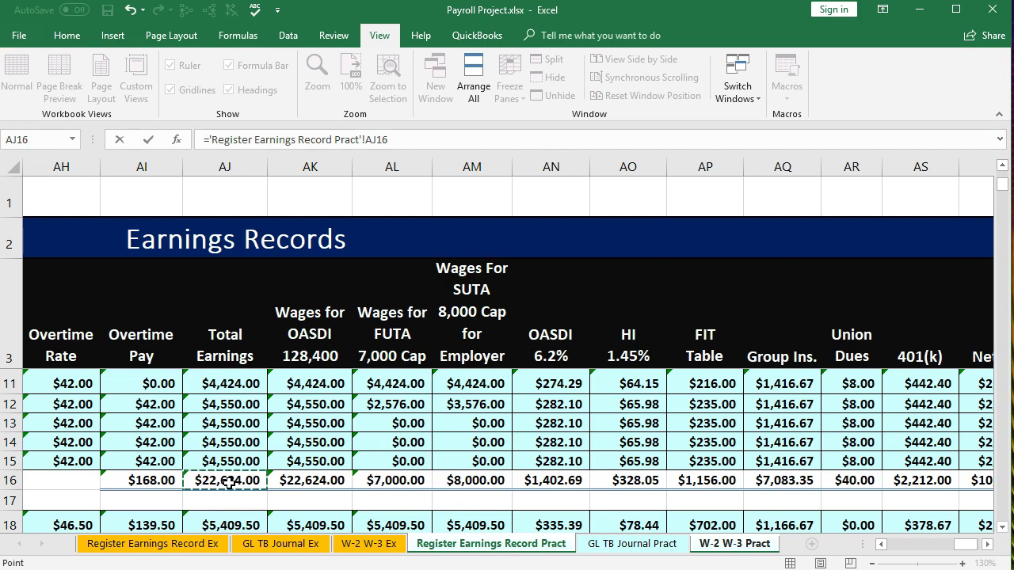
key(Return)
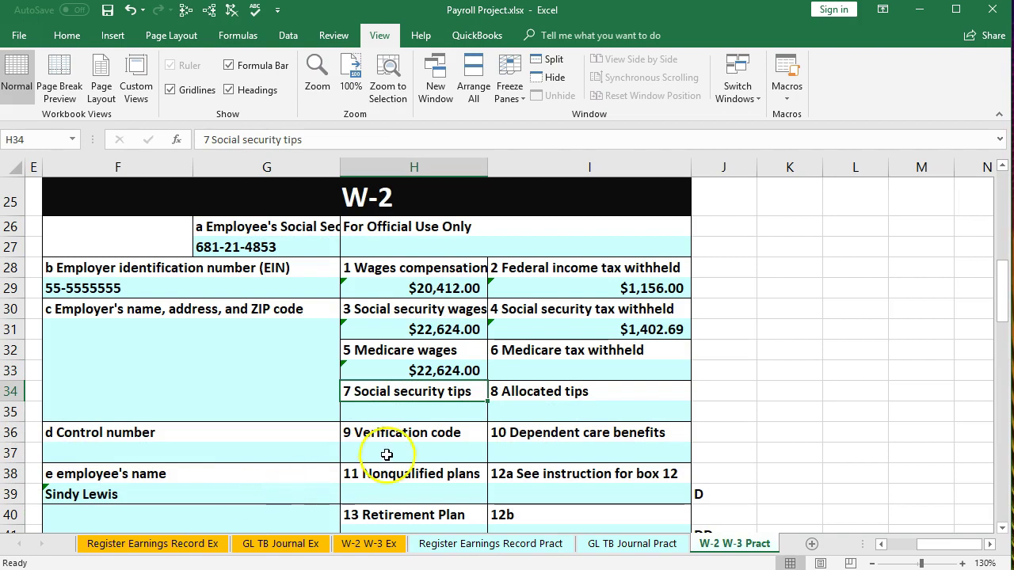
Link box 6 Medicare tax withheld (I33) to the second employee's HI 1.45% total in AO16 of Register Earnings Record Pract.
click(568, 373)
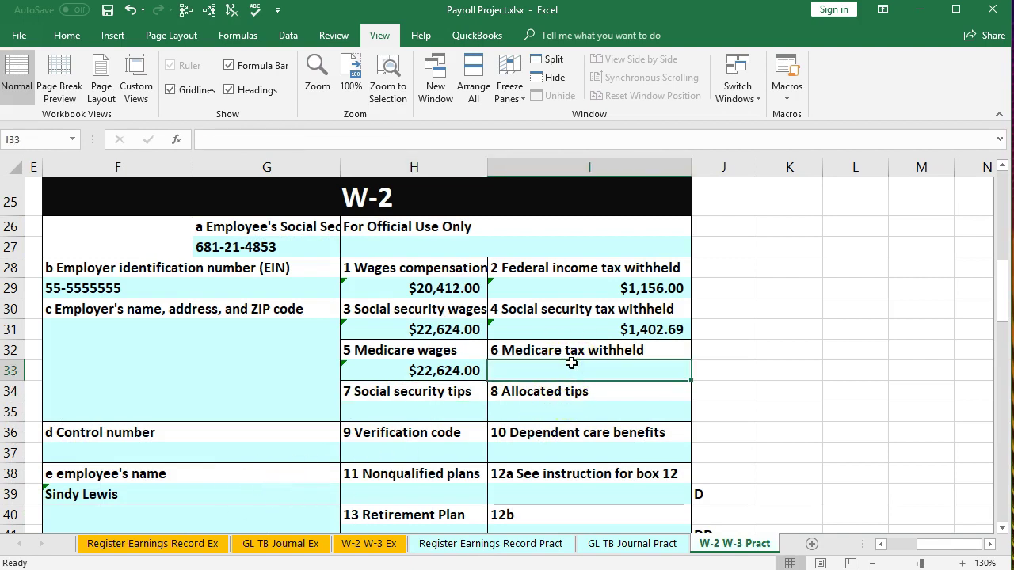
text(=)
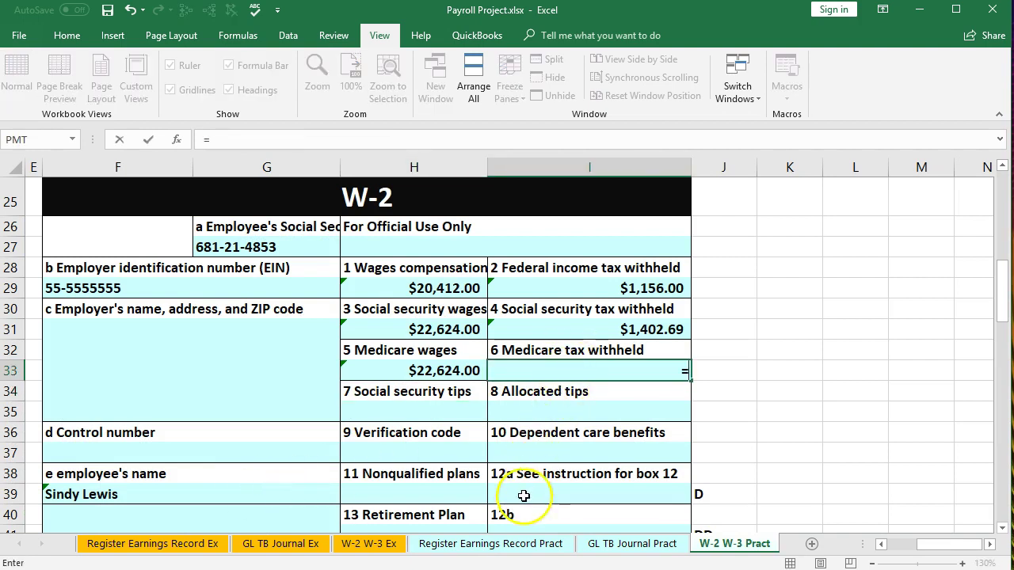
click(499, 545)
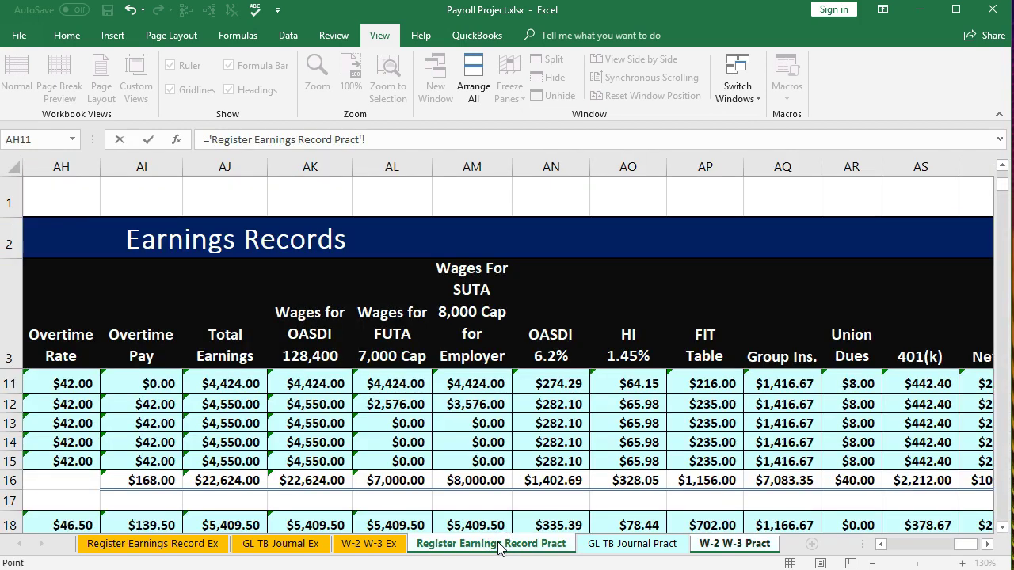
click(627, 480)
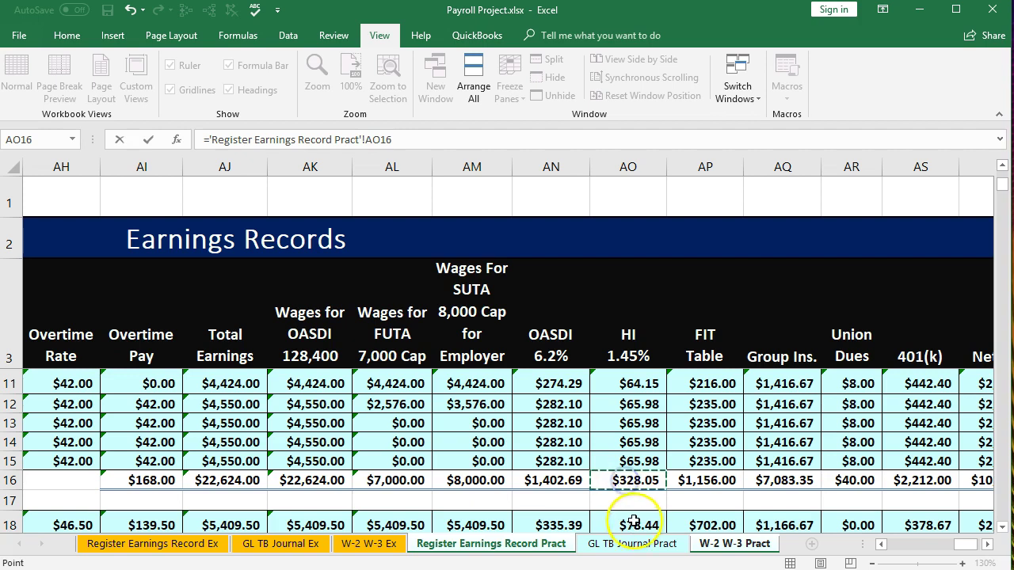
key(Return)
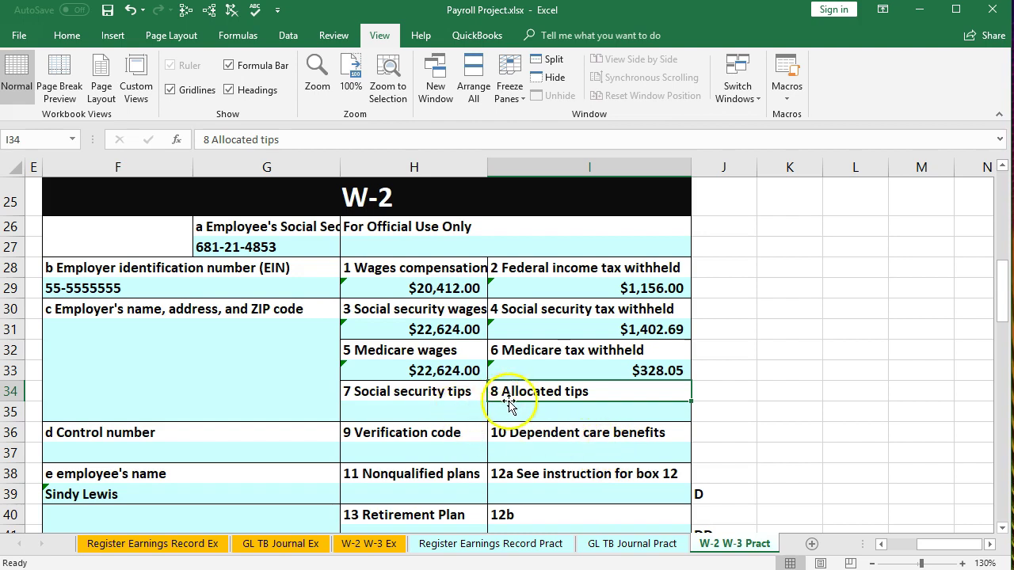
Link box 12a (I39) to the second employee's 401(k) total in AS16 of Register Earnings Record Pract.
scroll(483, 400, down, 1)
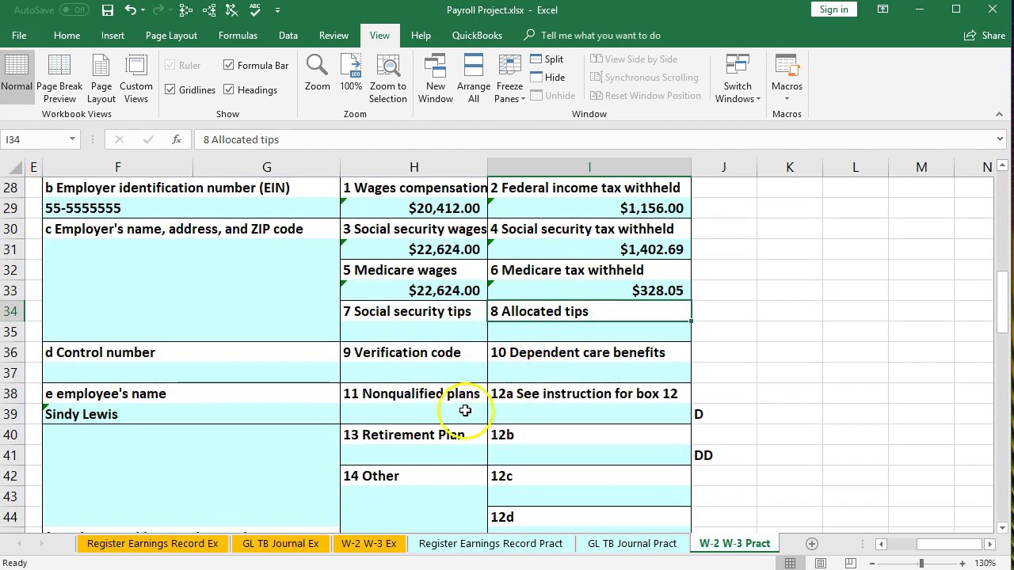
click(465, 410)
click(517, 413)
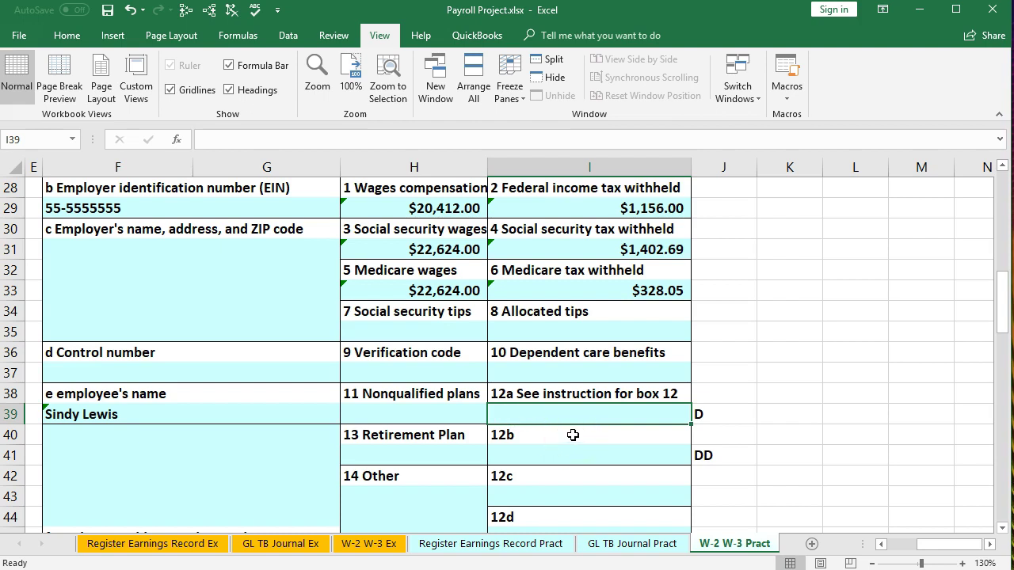
text(=)
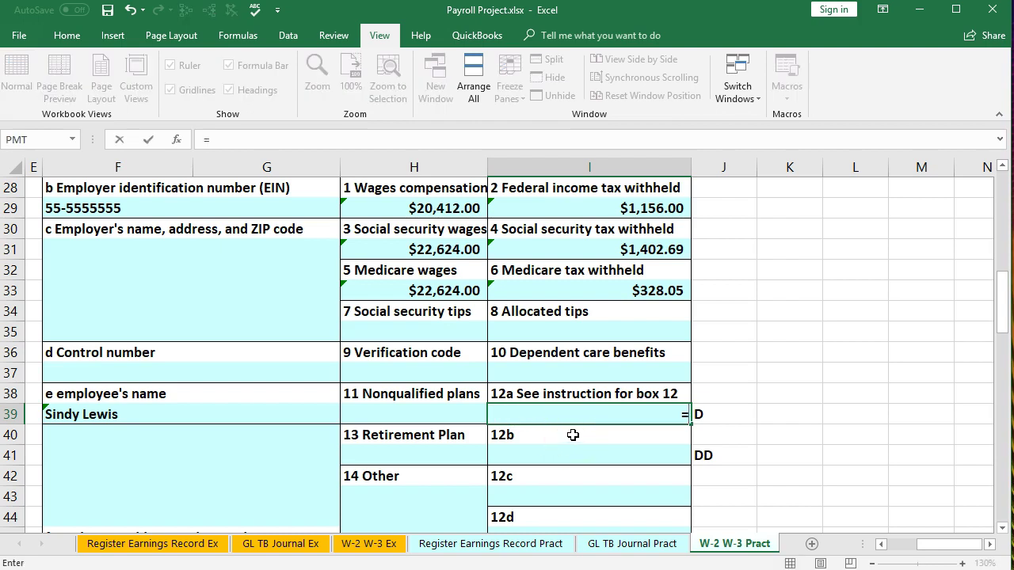
click(519, 545)
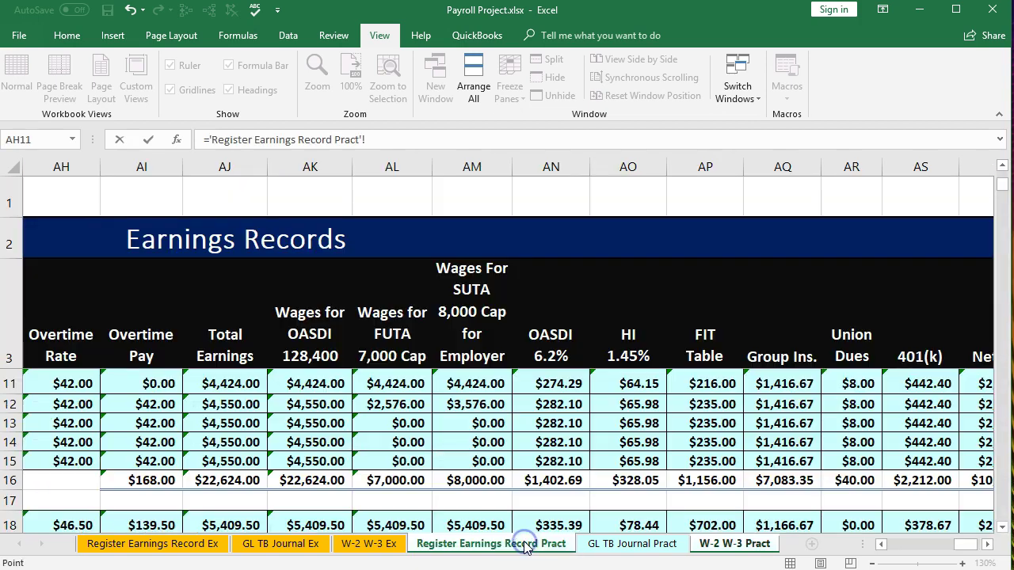
click(915, 480)
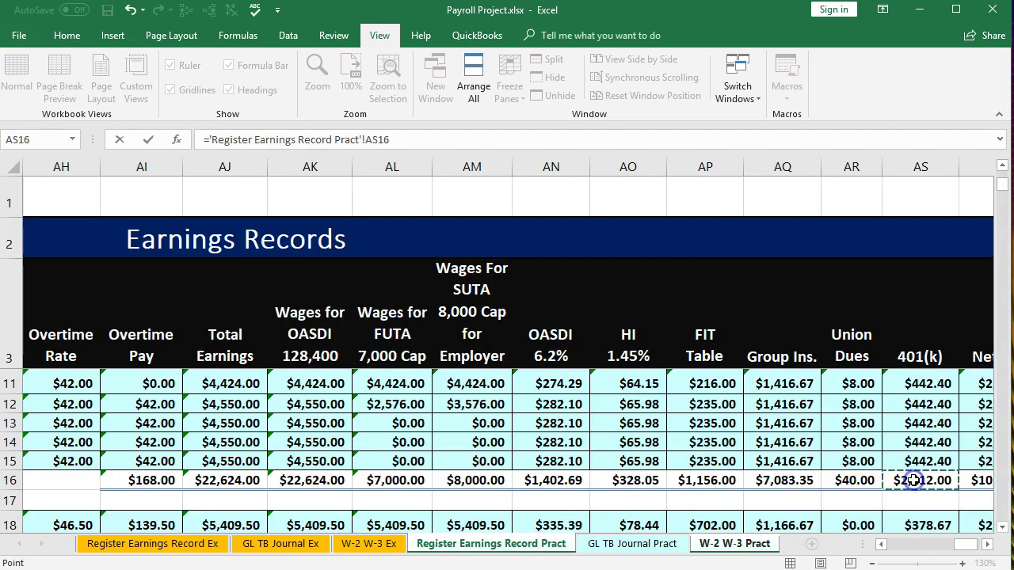
key(Return)
click(651, 458)
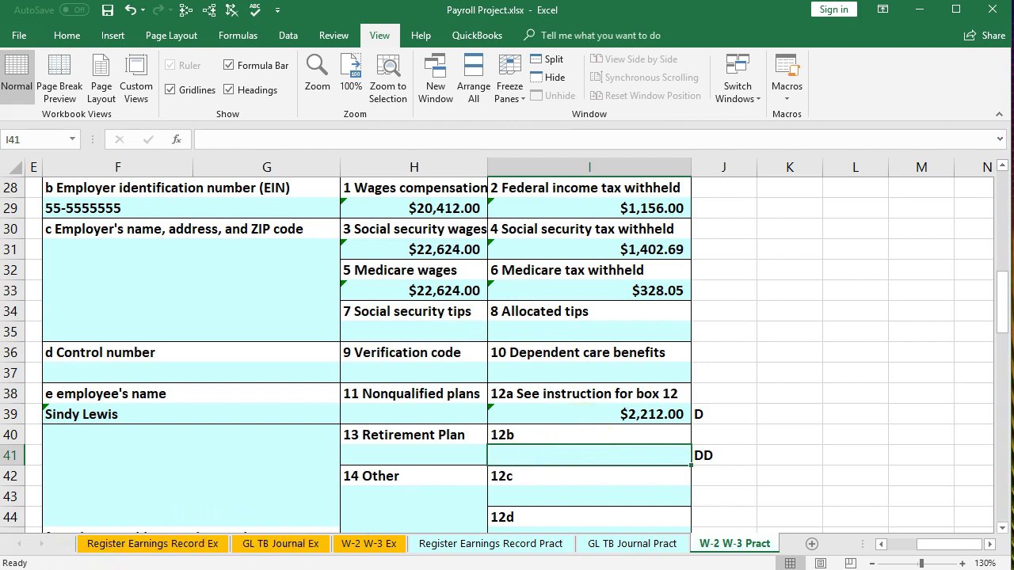
Examine the third employee's monthly earnings and total row in rows 18 to 23 of Register Earnings Record Pract.
scroll(335, 457, down, 6)
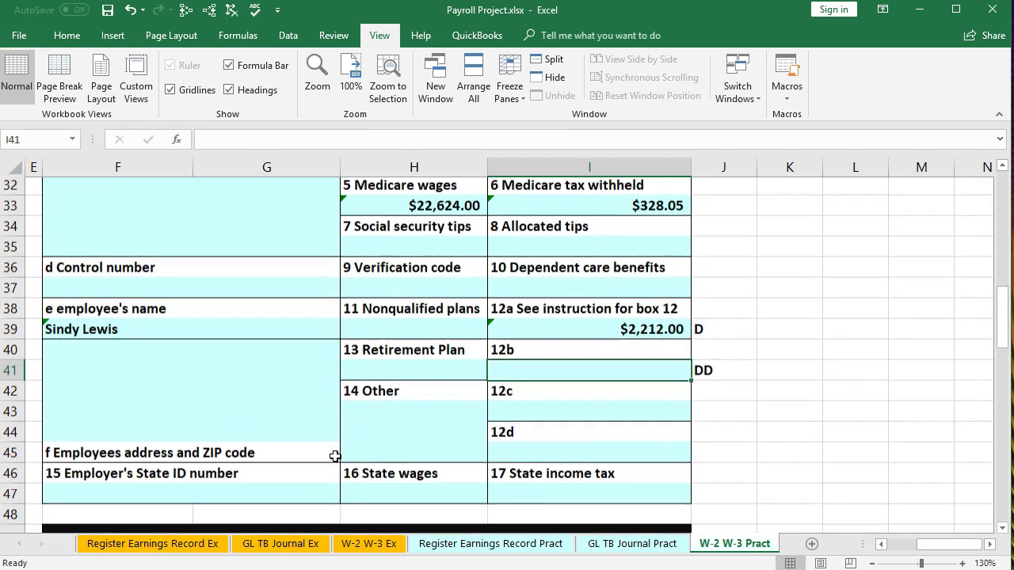
scroll(335, 457, down, 1)
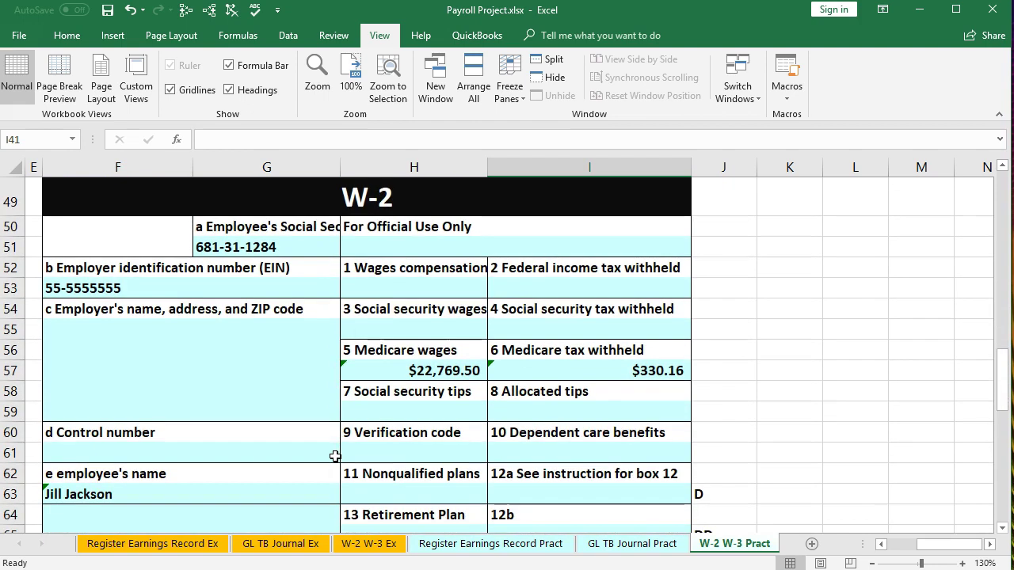
click(444, 545)
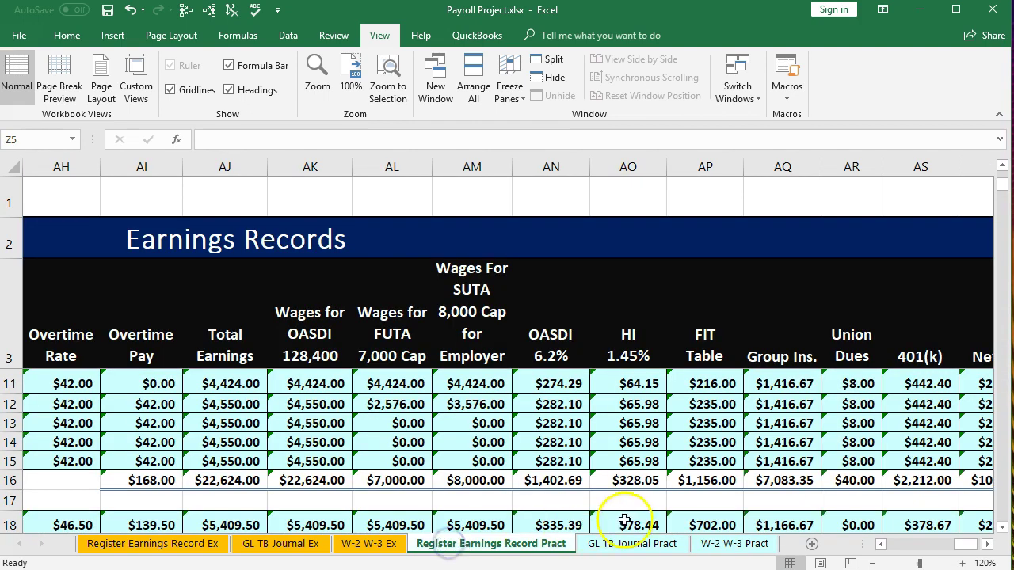
click(880, 544)
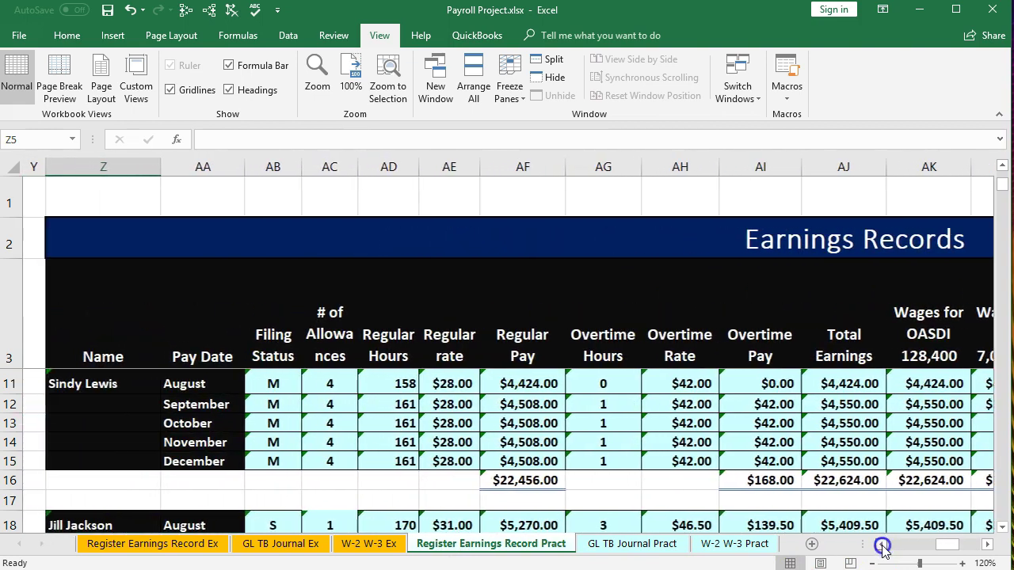
scroll(639, 467, down, 1)
scroll(639, 468, up, 1)
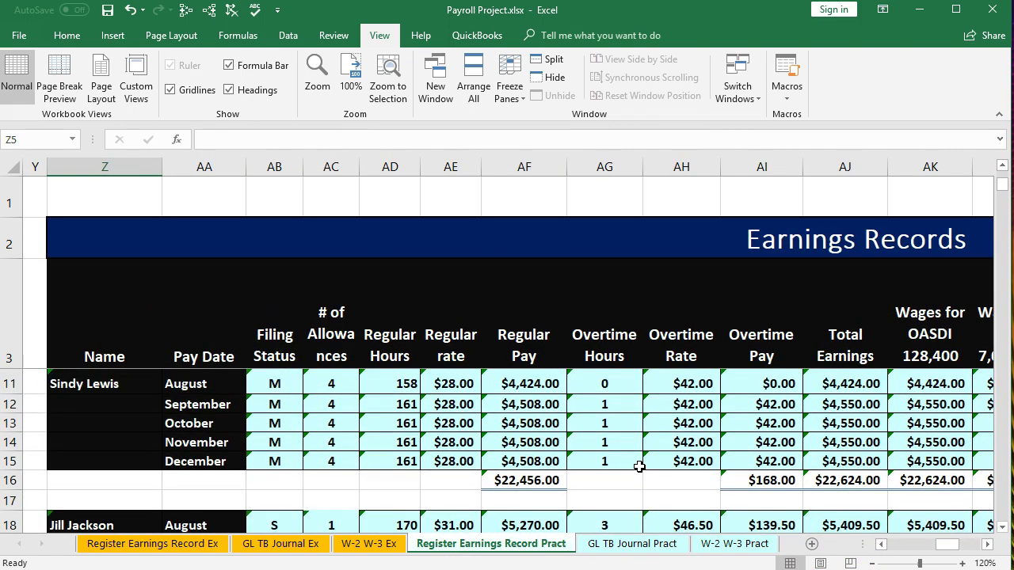
scroll(639, 468, down, 3)
scroll(639, 467, up, 1)
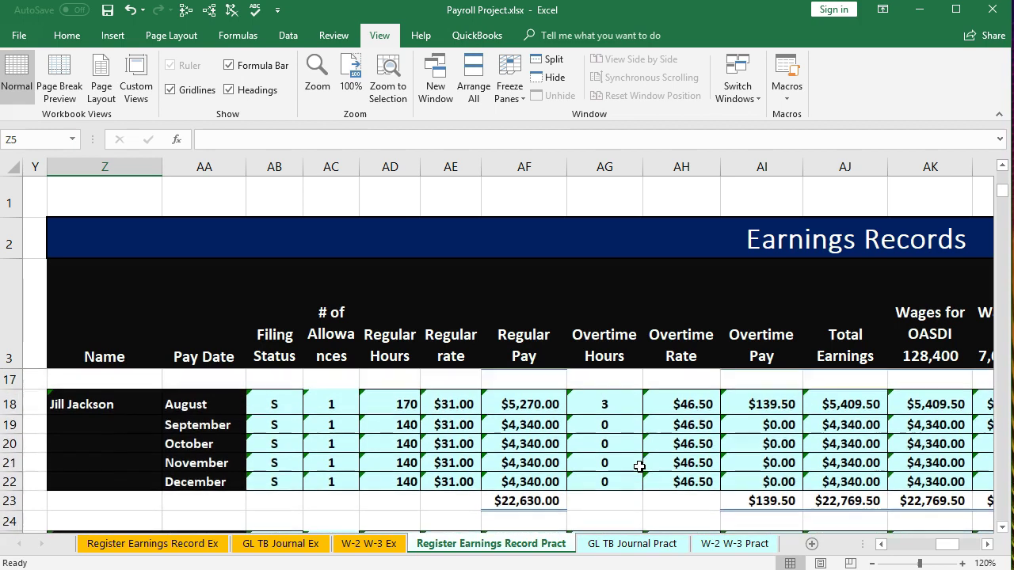
click(1001, 528)
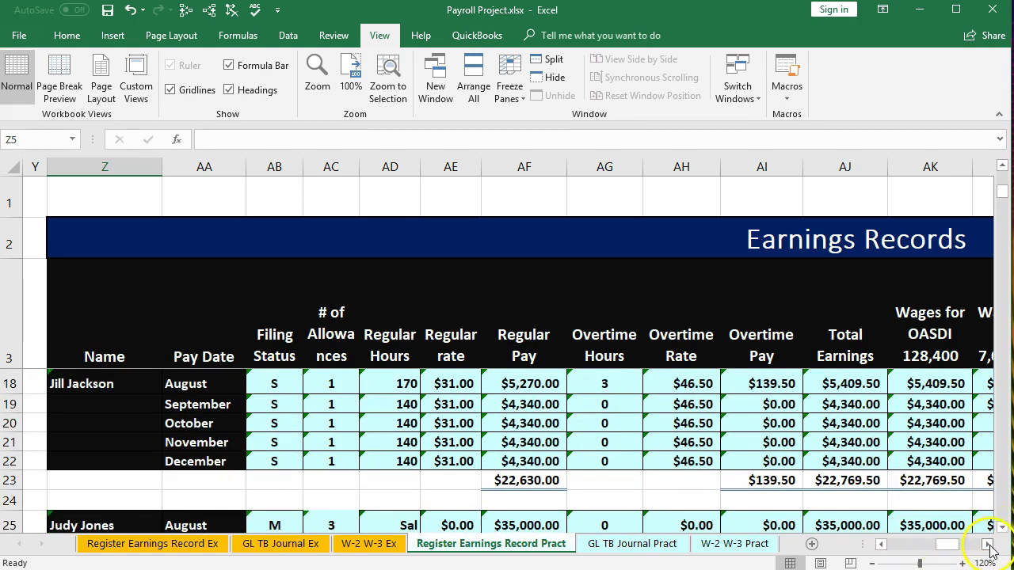
click(988, 544)
click(990, 545)
click(990, 545)
click(990, 545)
click(990, 545)
click(990, 545)
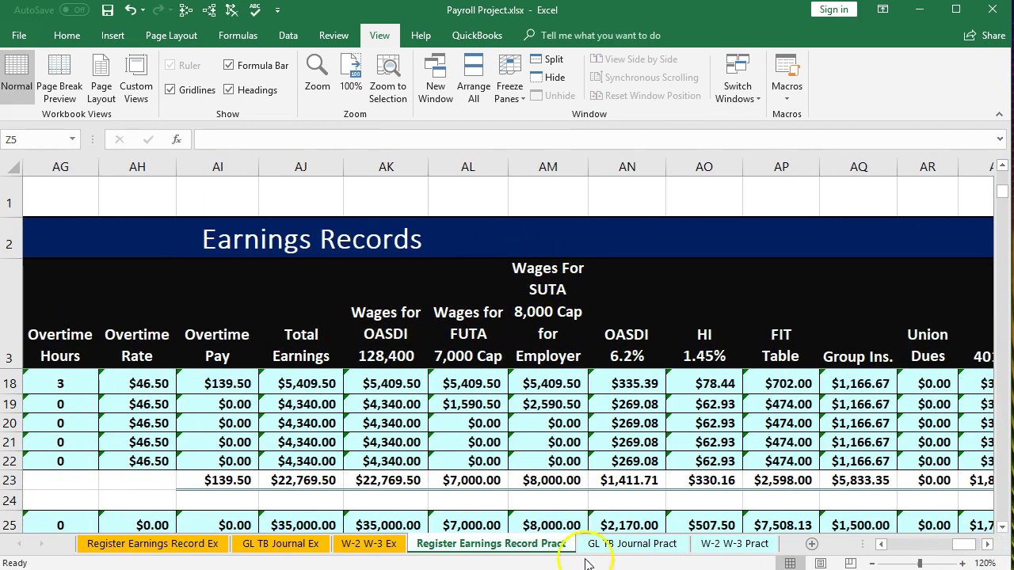
Clear the box 5 Medicare wages (H57) and box 6 Medicare tax withheld (I57) entries on the third employee's W-2.
click(722, 547)
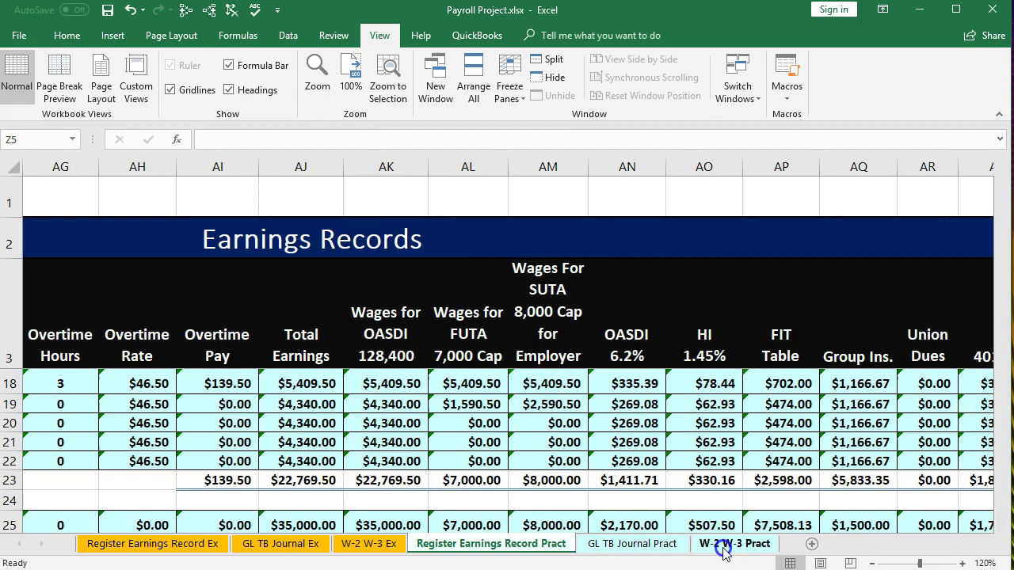
click(450, 367)
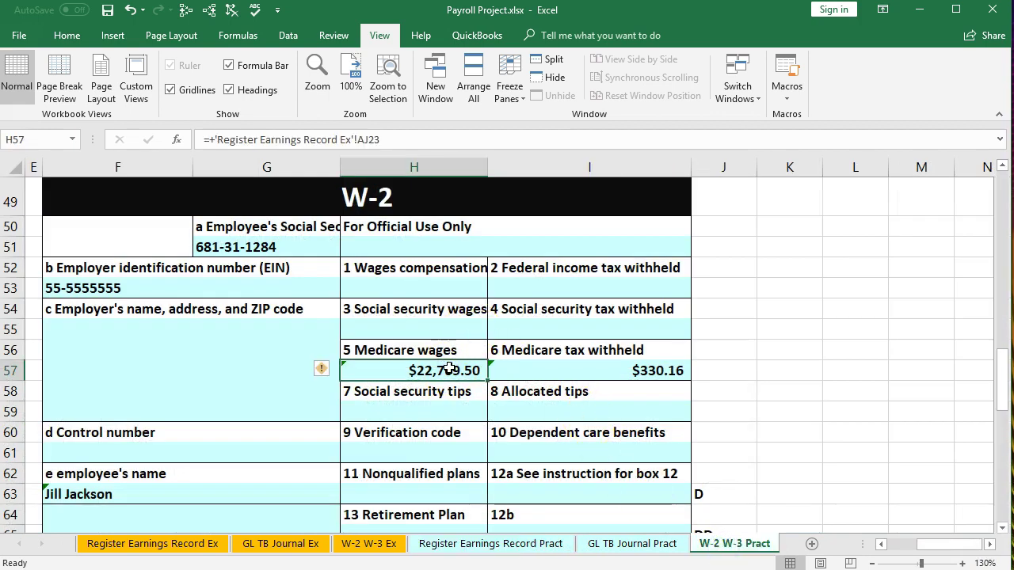
key(Delete)
key(Tab)
key(Delete)
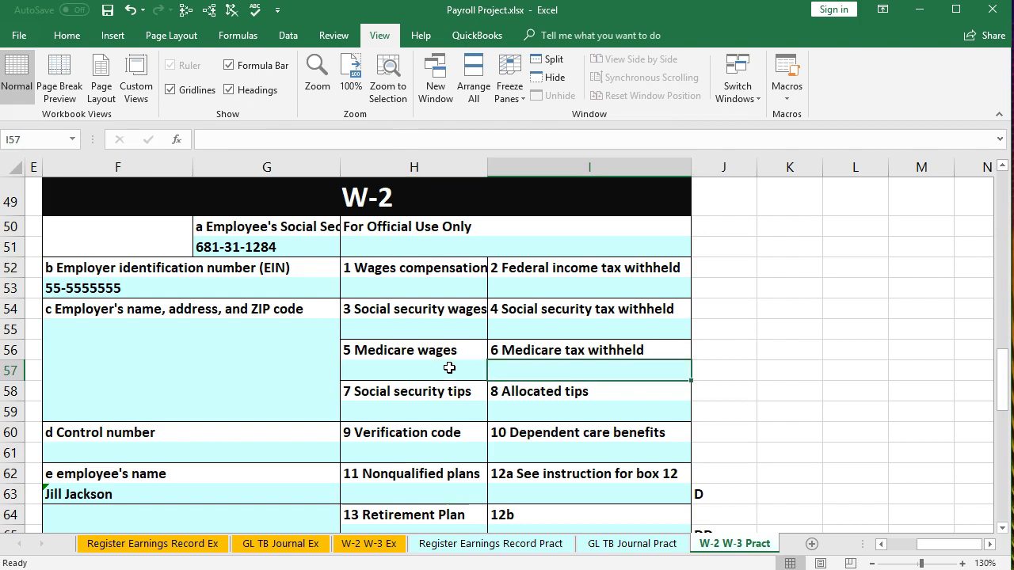
Set box 1 wages (H53) to the third employee's total earnings AJ23 minus the 401(k) total AS23 of Register Earnings Record Pract.
click(423, 294)
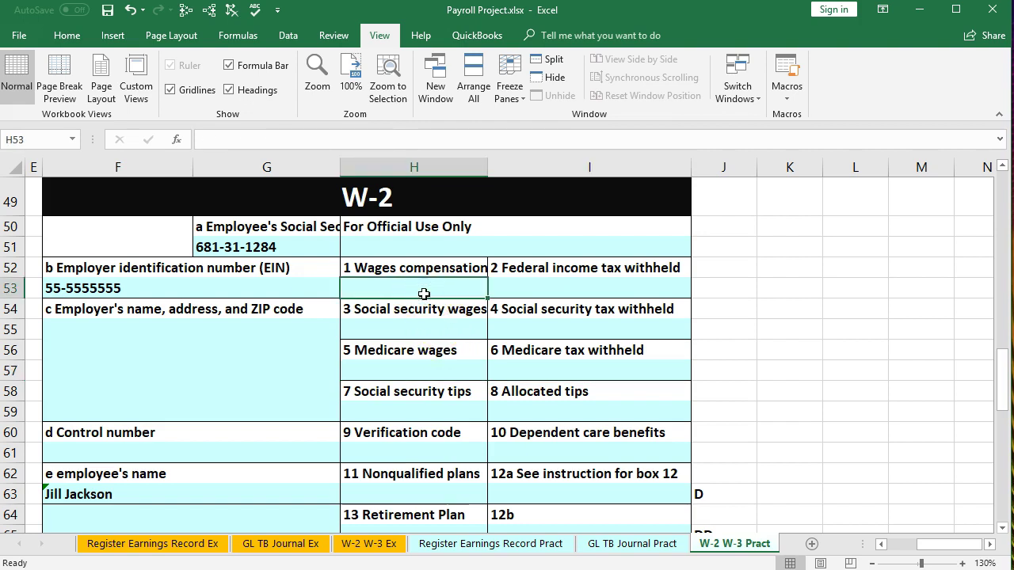
text(=)
click(471, 545)
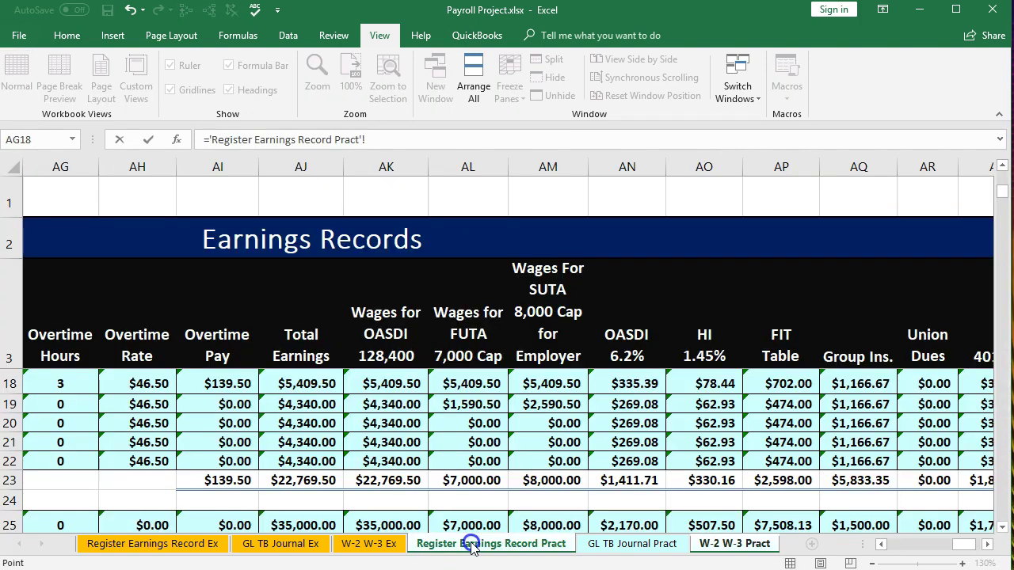
click(312, 479)
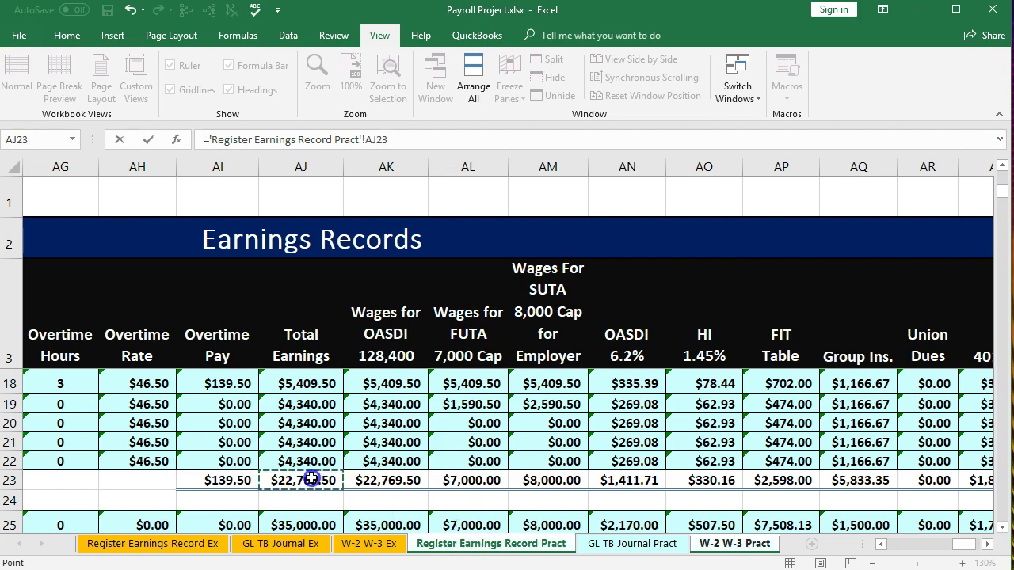
text(-)
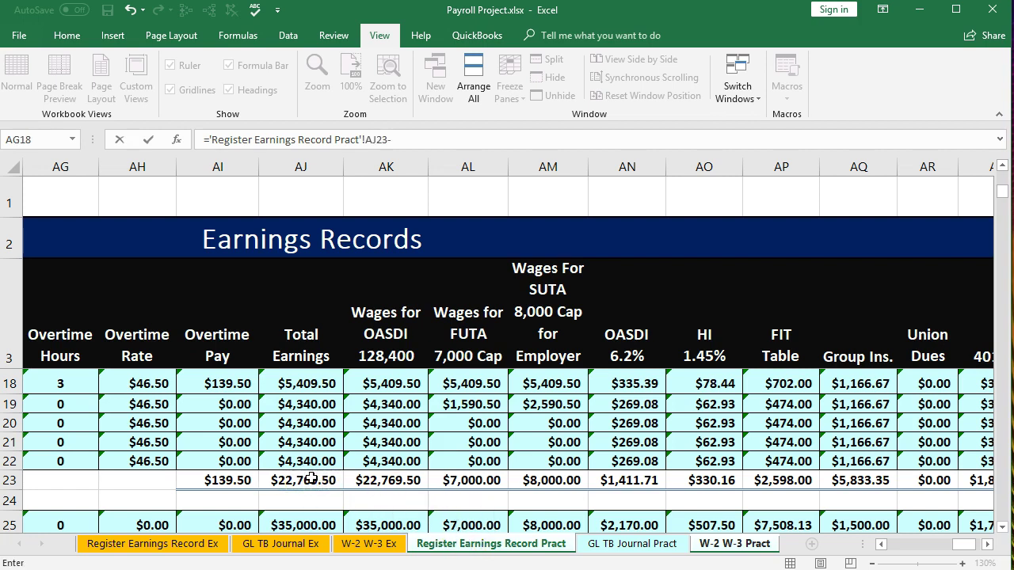
click(924, 480)
key(Right)
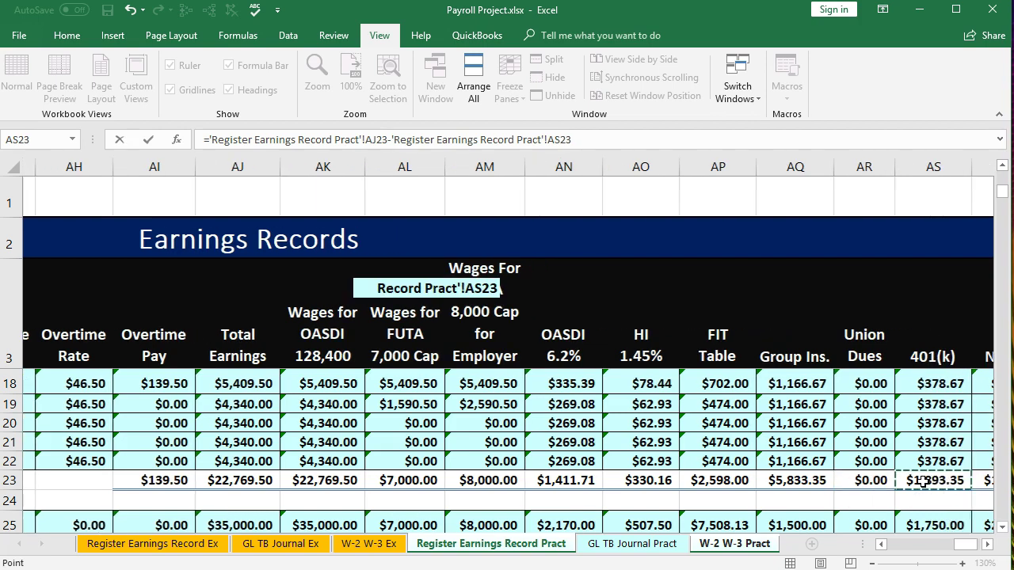
key(Return)
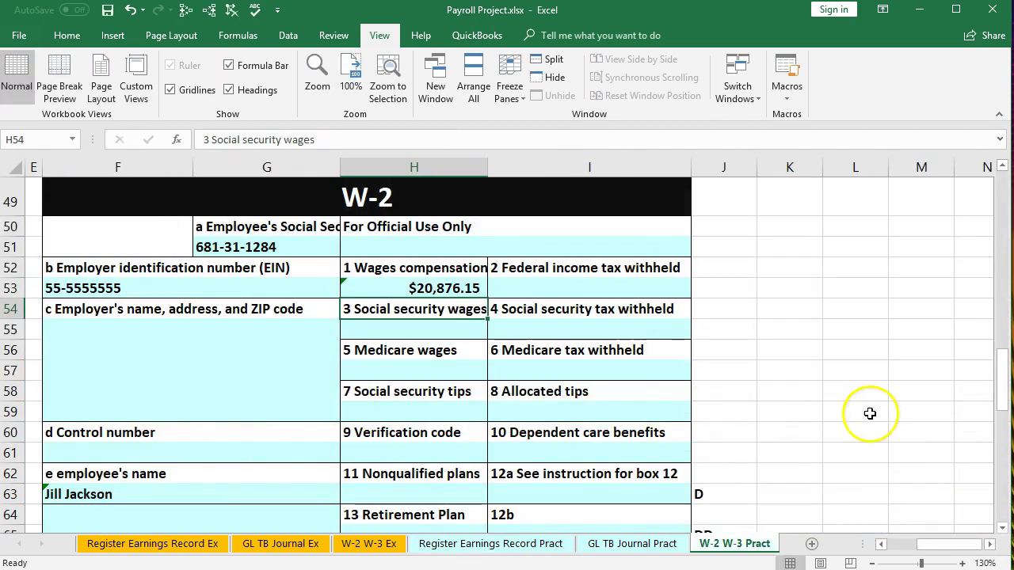
Link box 2 federal income tax withheld (I53) to the third employee's FIT total in AP23 of Register Earnings Record Pract.
click(609, 285)
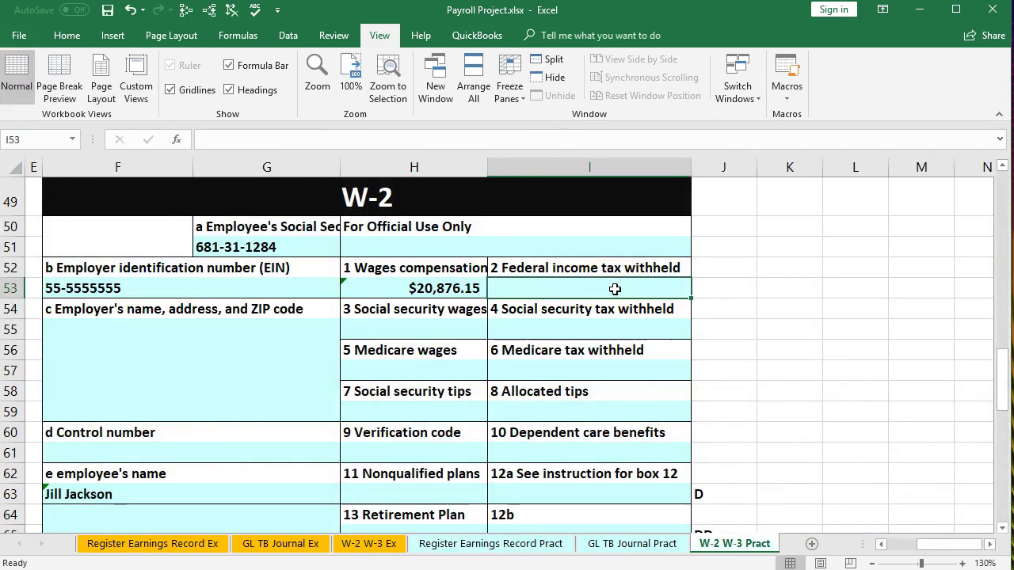
text(=)
click(517, 546)
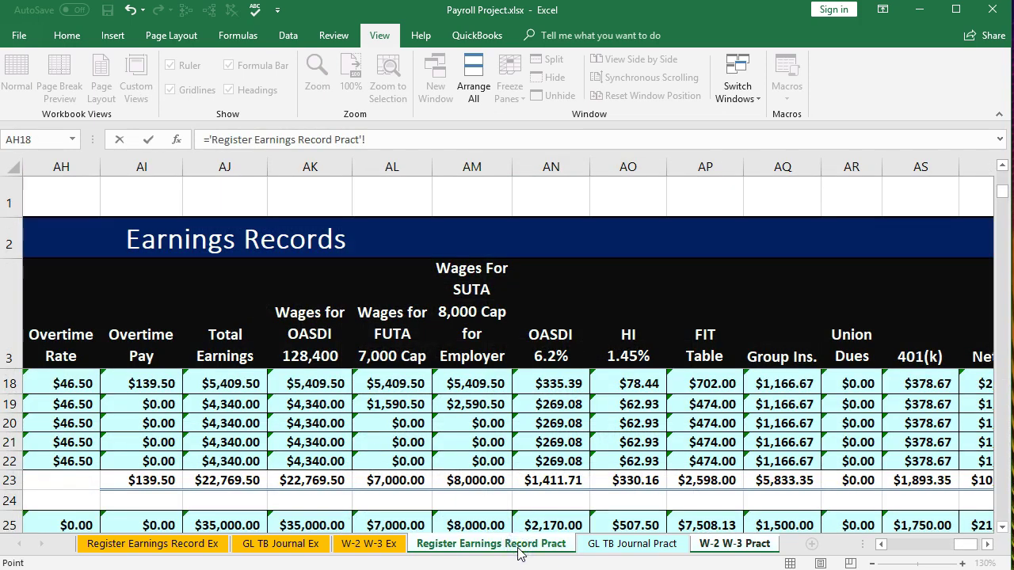
click(690, 474)
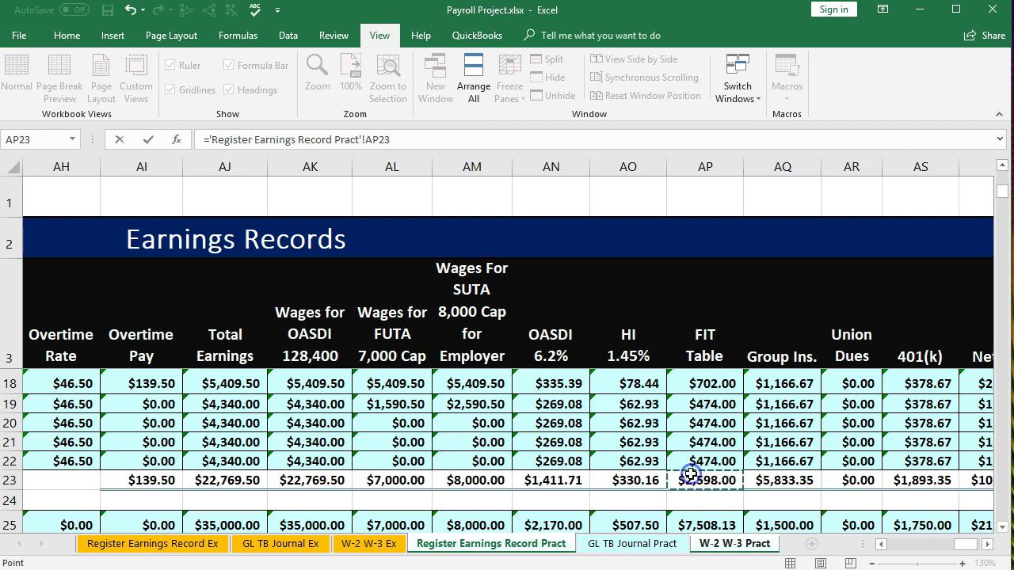
key(Return)
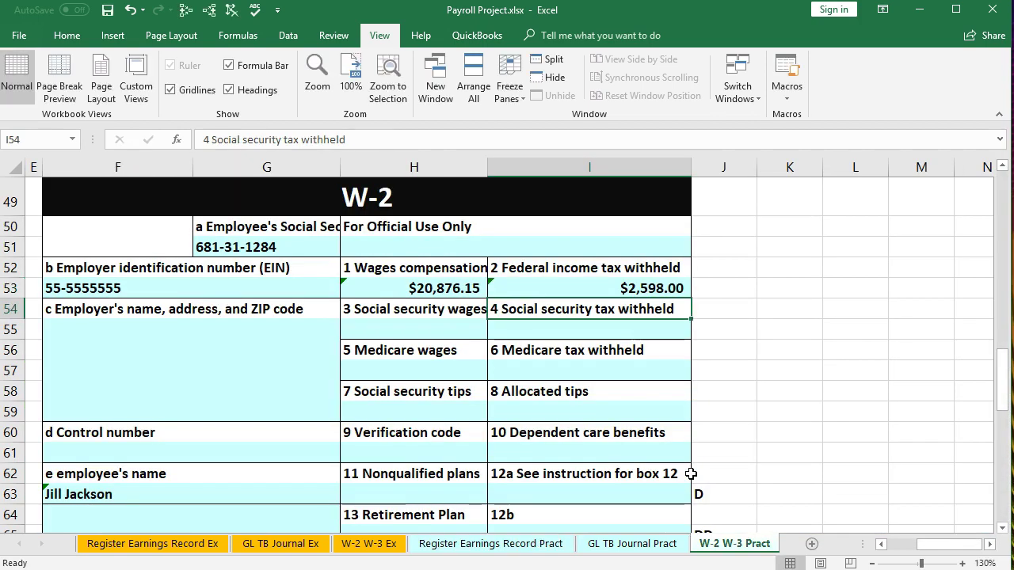
Try to link label cell H54 to the third employee's OASDI wages total in AK23, and undo that entry.
key(Left)
text(=)
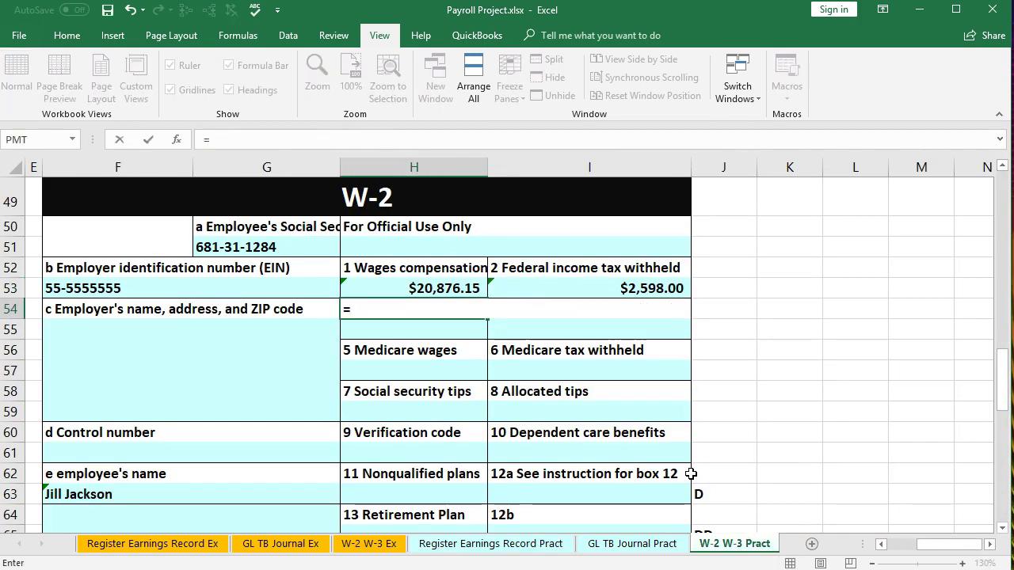
click(491, 545)
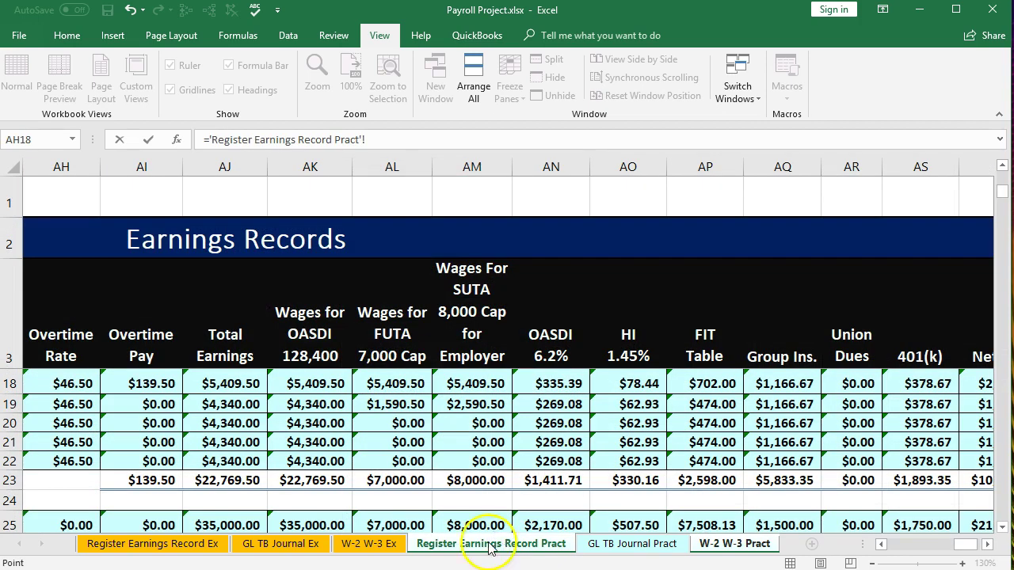
click(310, 481)
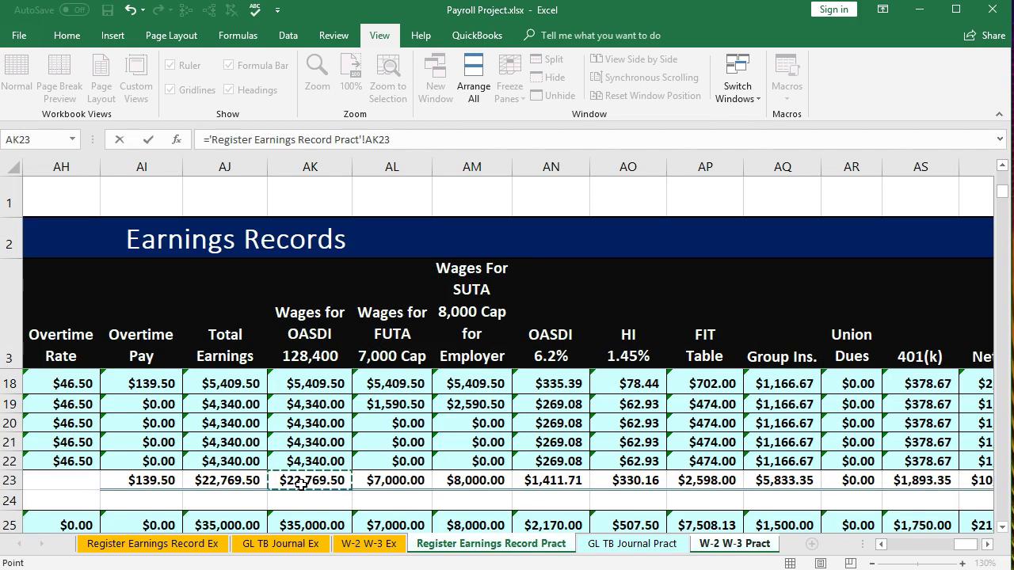
key(Return)
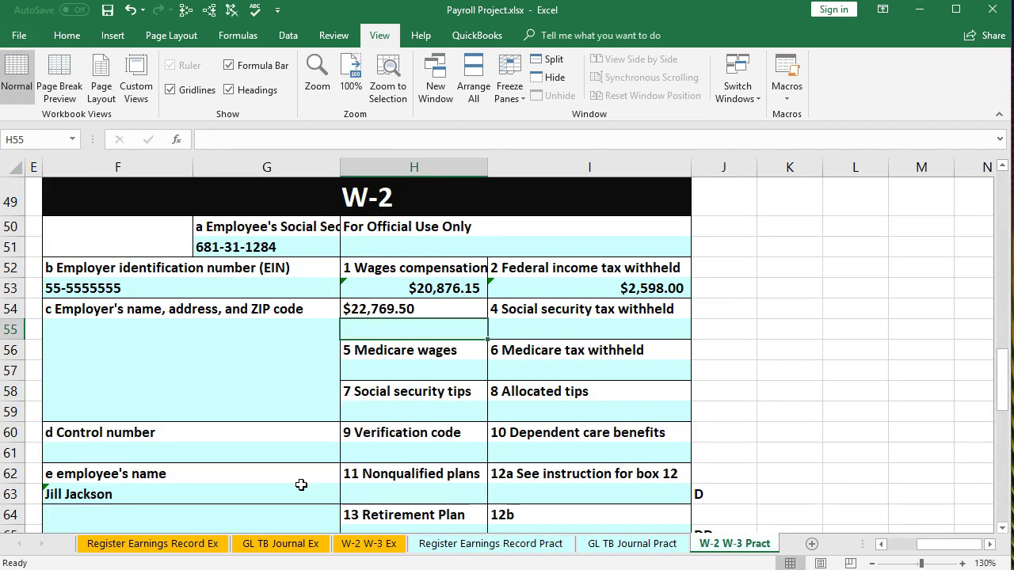
key(Tab)
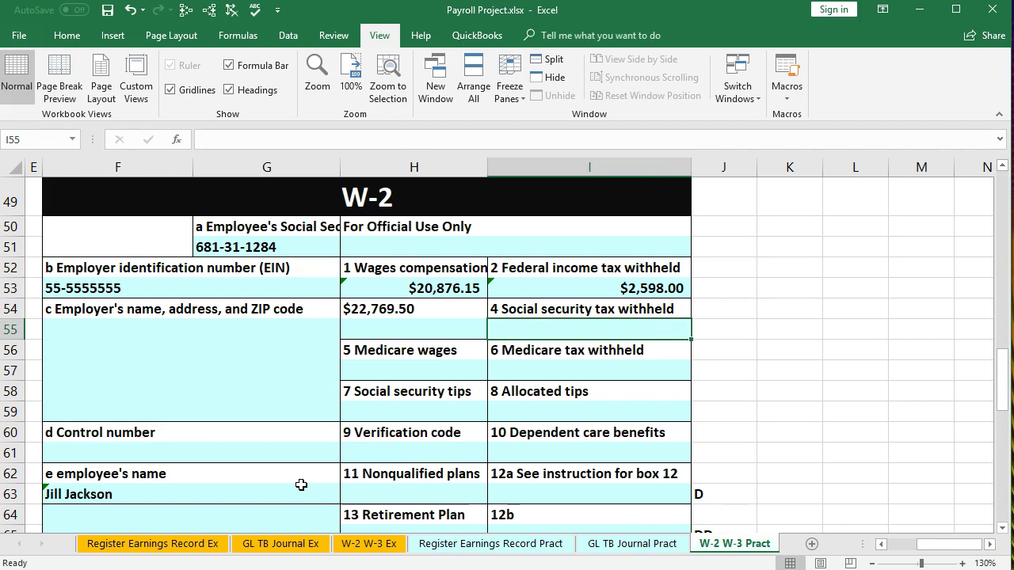
click(130, 9)
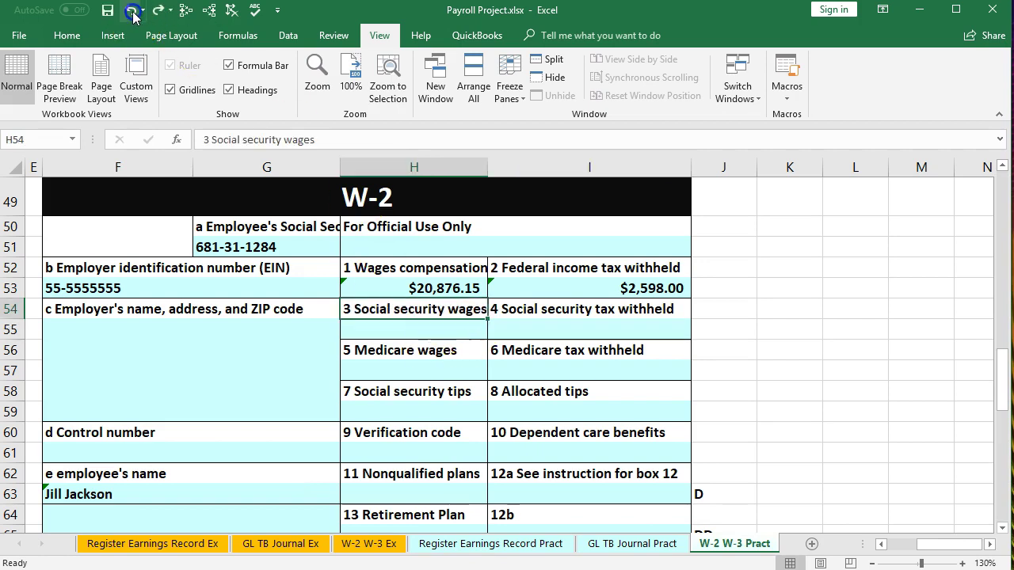
Link box 3 social security wages (H55) to the third employee's OASDI wages total in AK23 of Register Earnings Record Pract.
key(Down)
text(=)
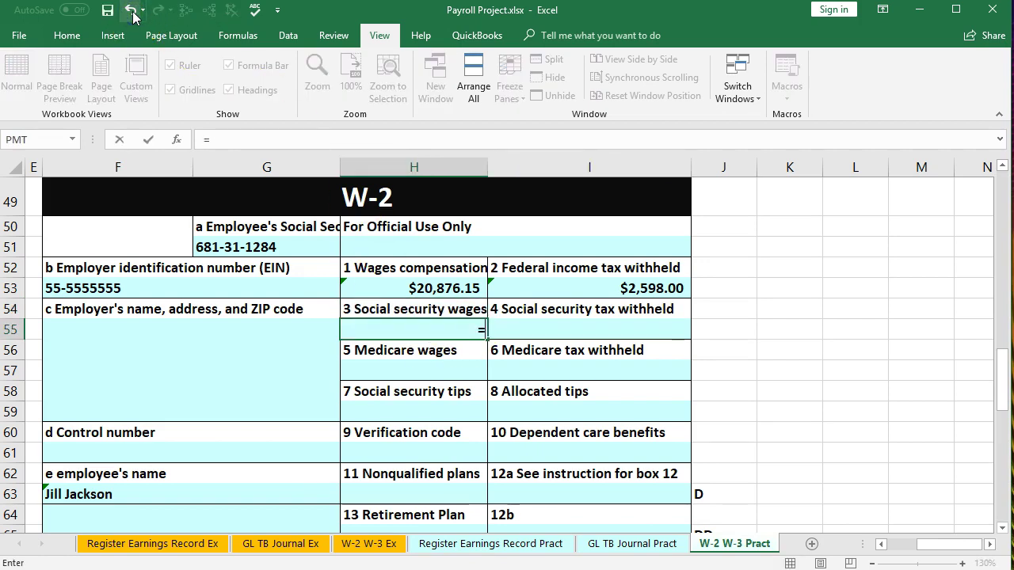
click(457, 545)
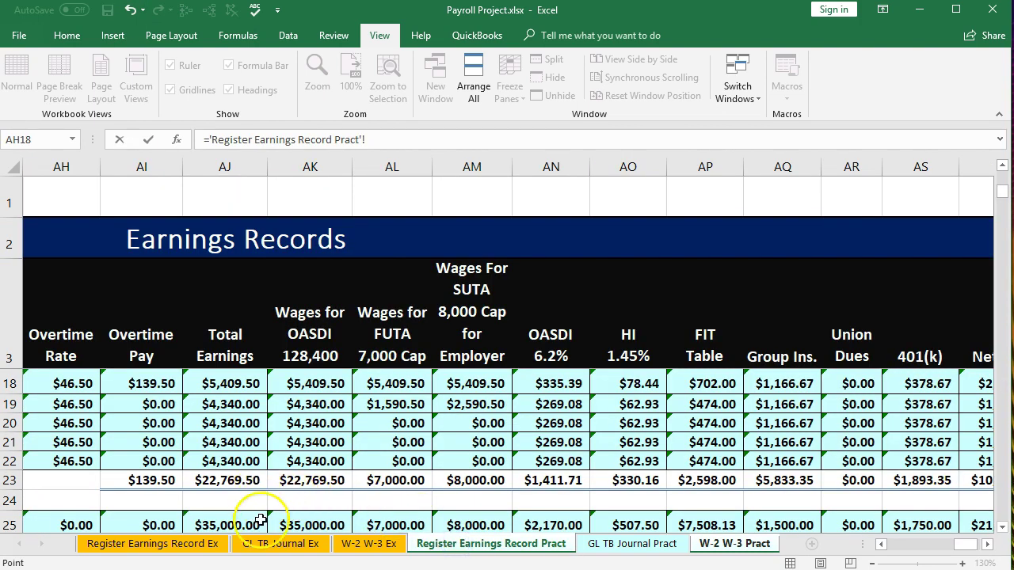
click(305, 474)
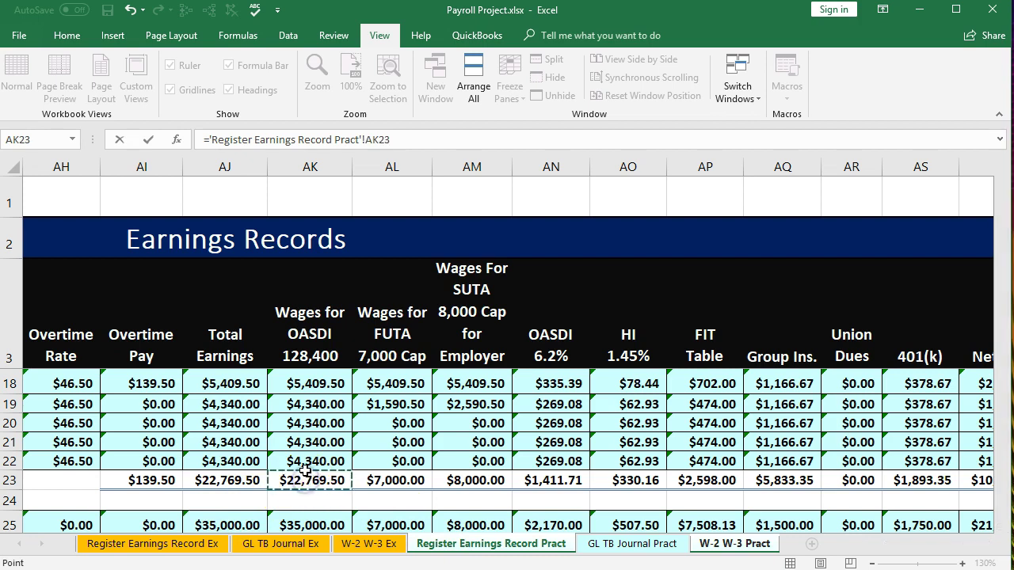
key(Return)
Link box 4 social security tax withheld (I55) to the third employee's OASDI total in AN23 of Register Earnings Record Pract.
key(Right)
key(Up)
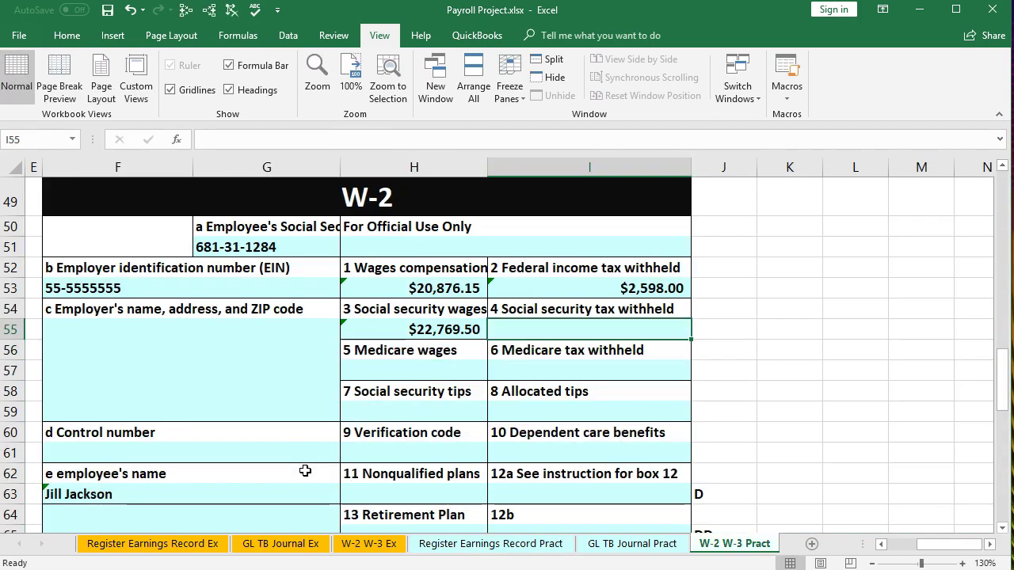
text(=)
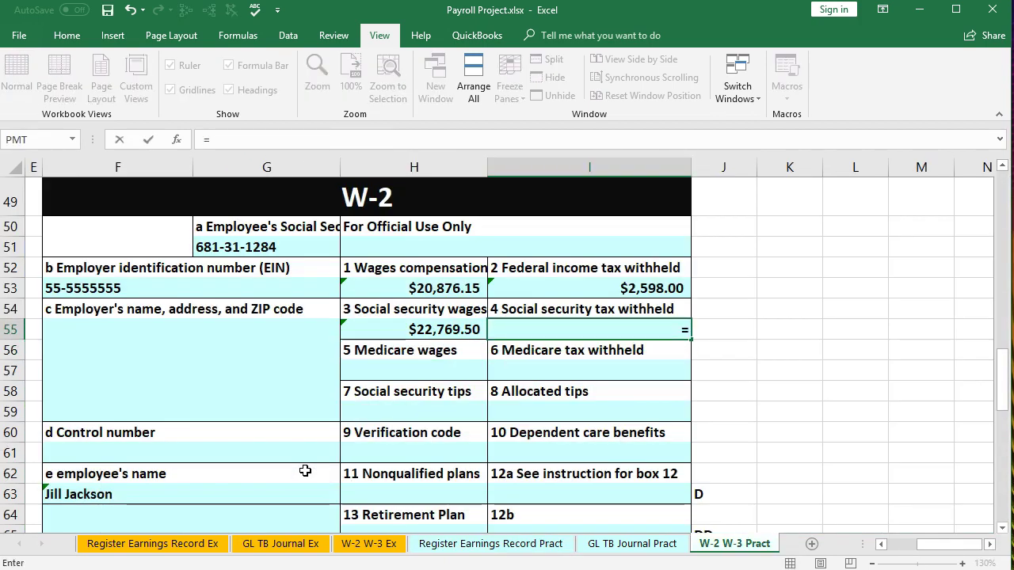
click(470, 553)
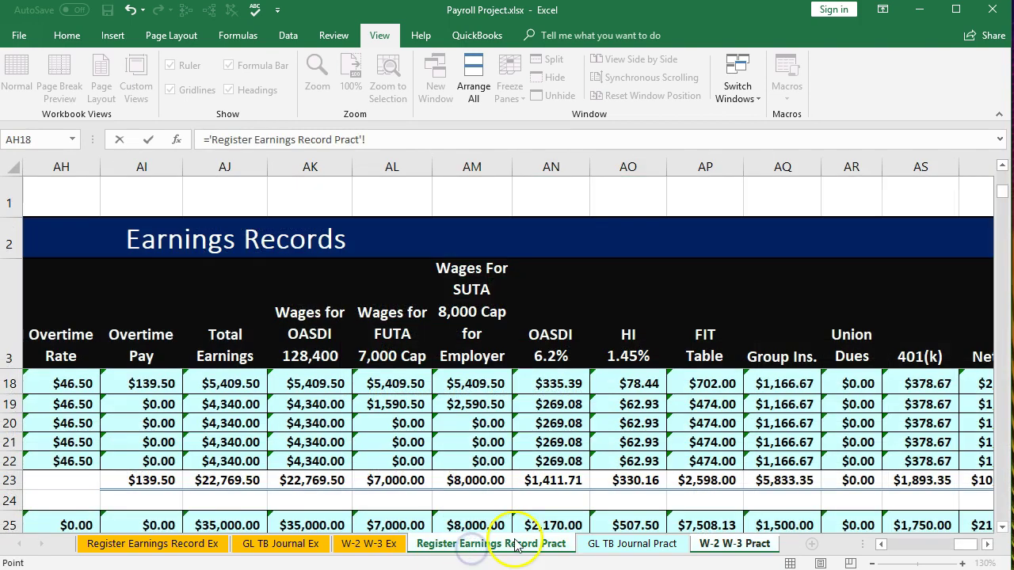
click(561, 481)
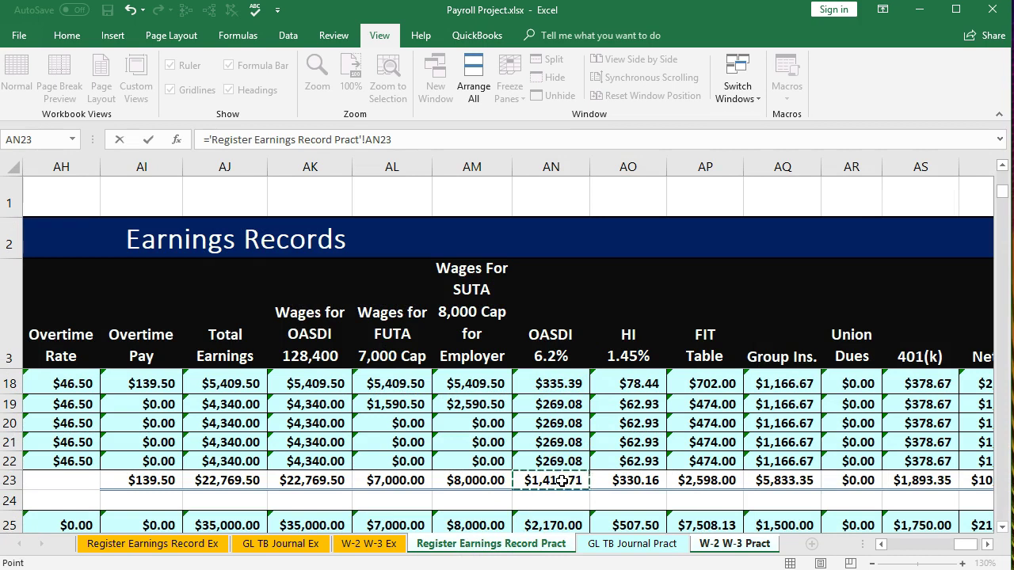
key(Return)
Link box 5 Medicare wages (H57) to the third employee's total earnings in AJ23 of Register Earnings Record Pract.
key(Left)
key(Down)
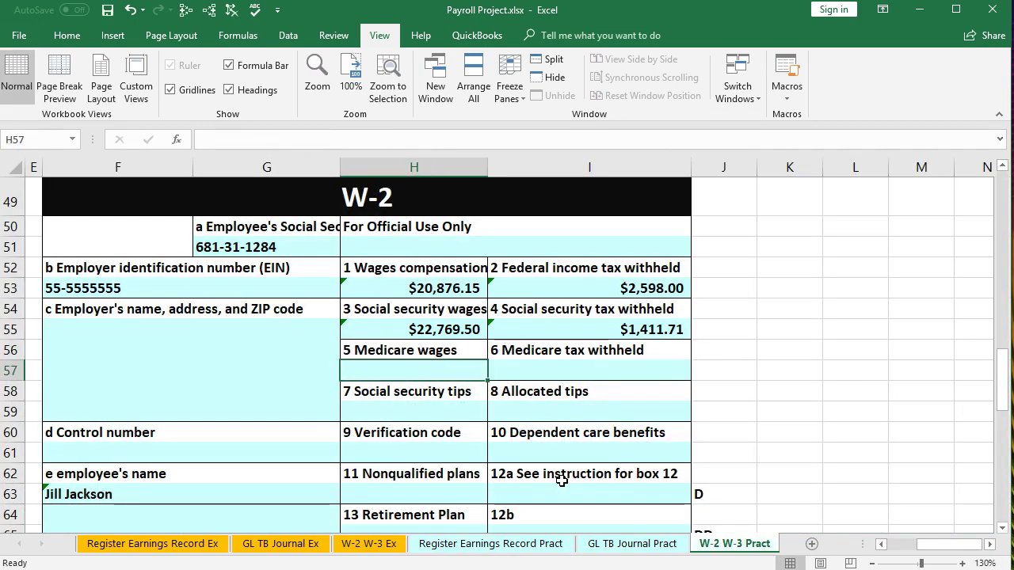
text(=)
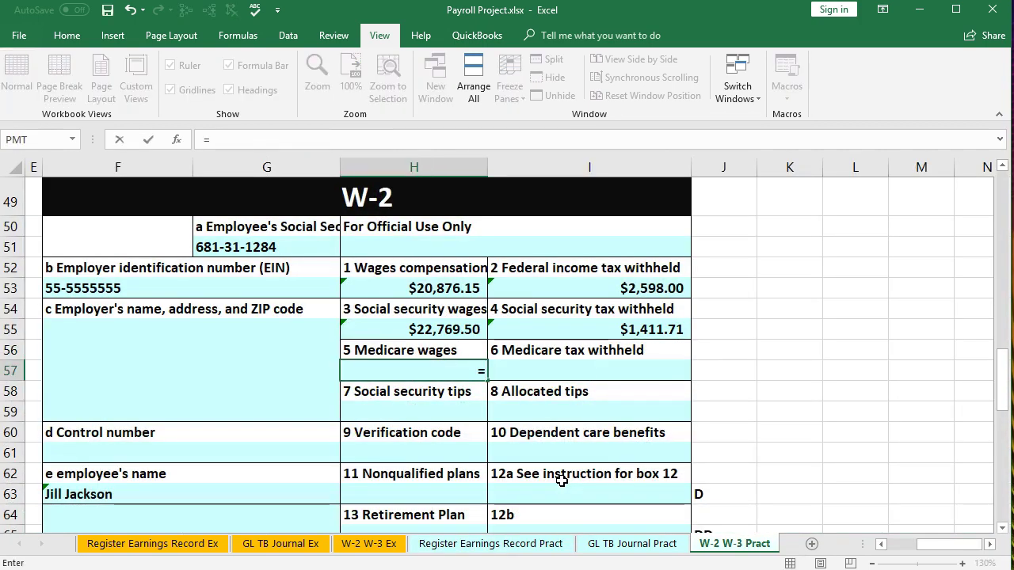
click(501, 545)
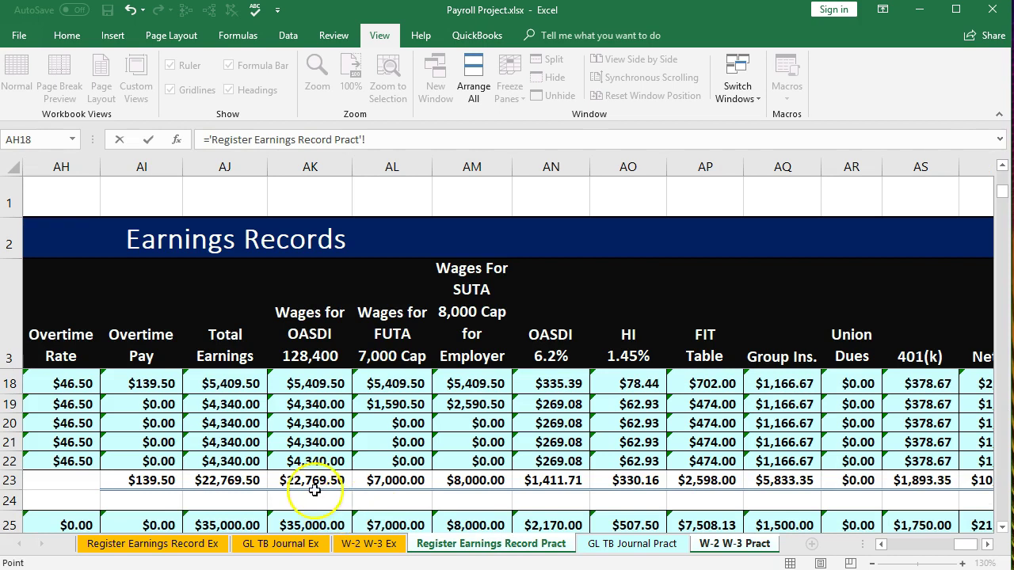
click(225, 480)
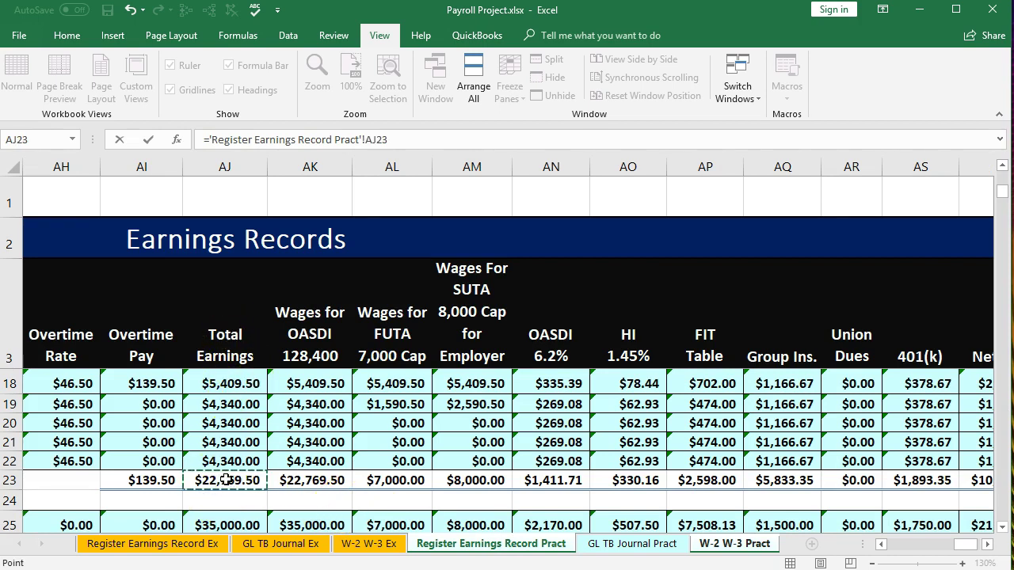
key(Return)
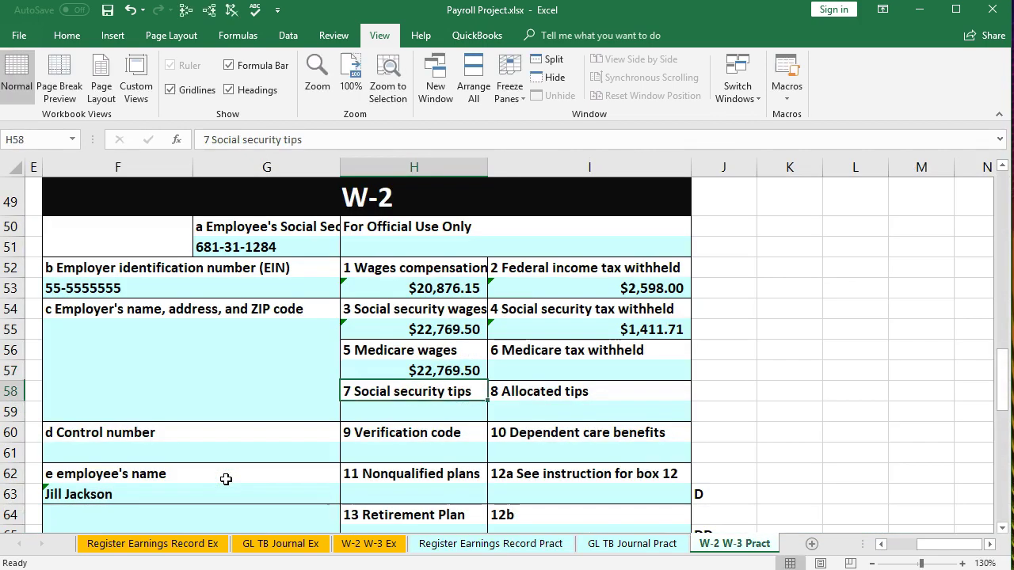
Link box 6 Medicare tax withheld (I57) to the third employee's HI total in AO23 of Register Earnings Record Pract.
key(Up)
key(Right)
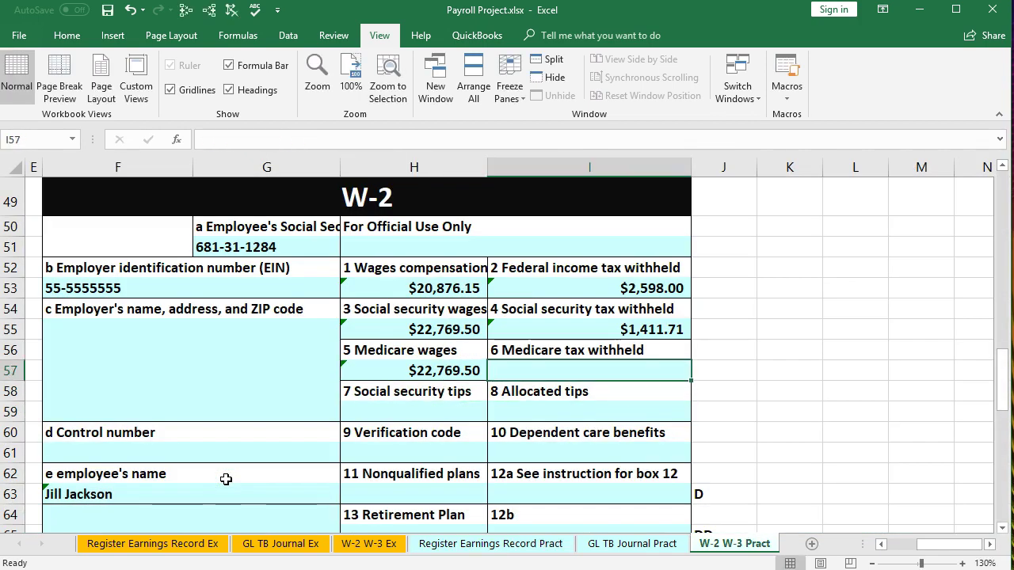
text(=)
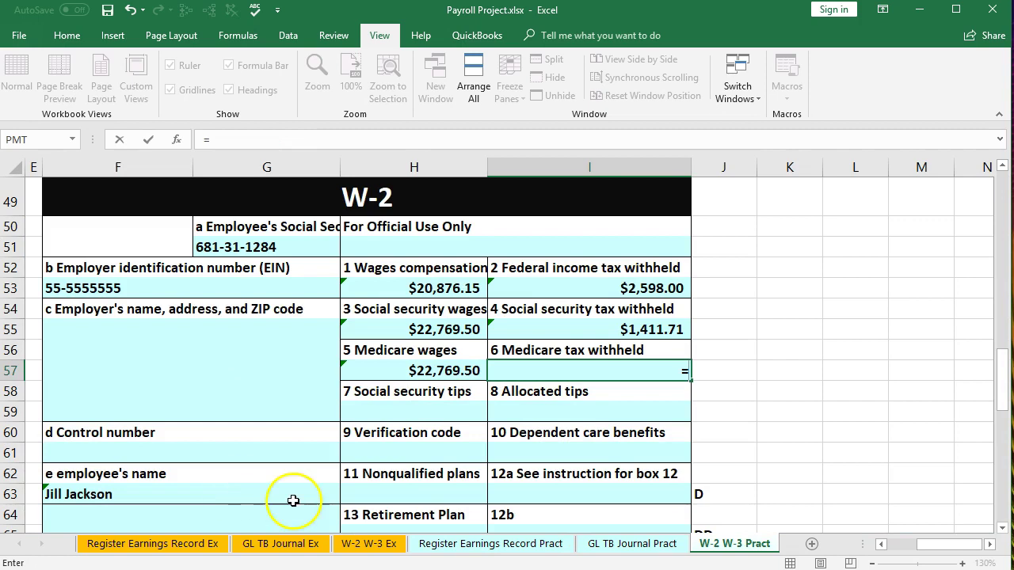
click(485, 545)
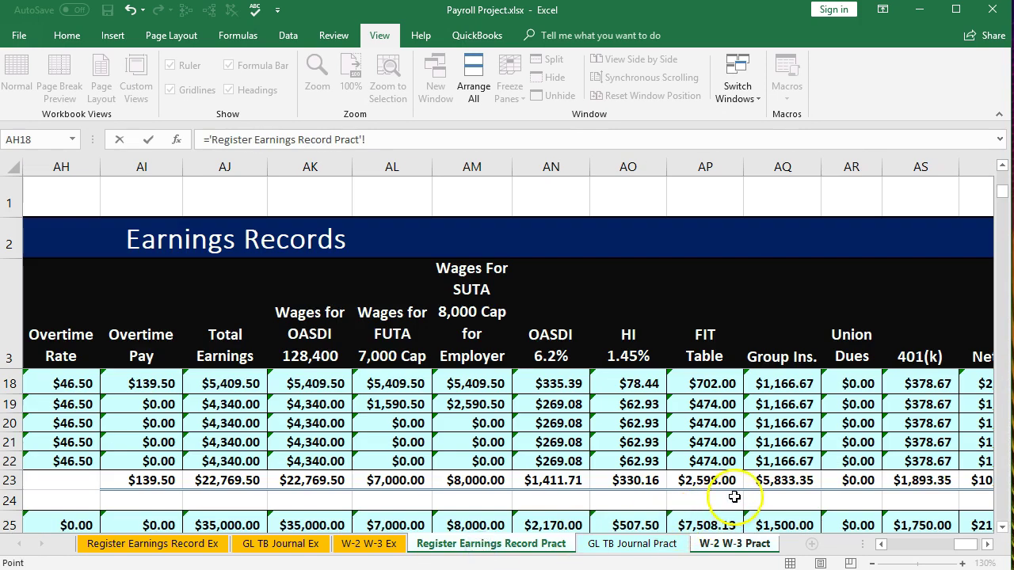
click(791, 463)
key(Down)
key(Left)
key(Left)
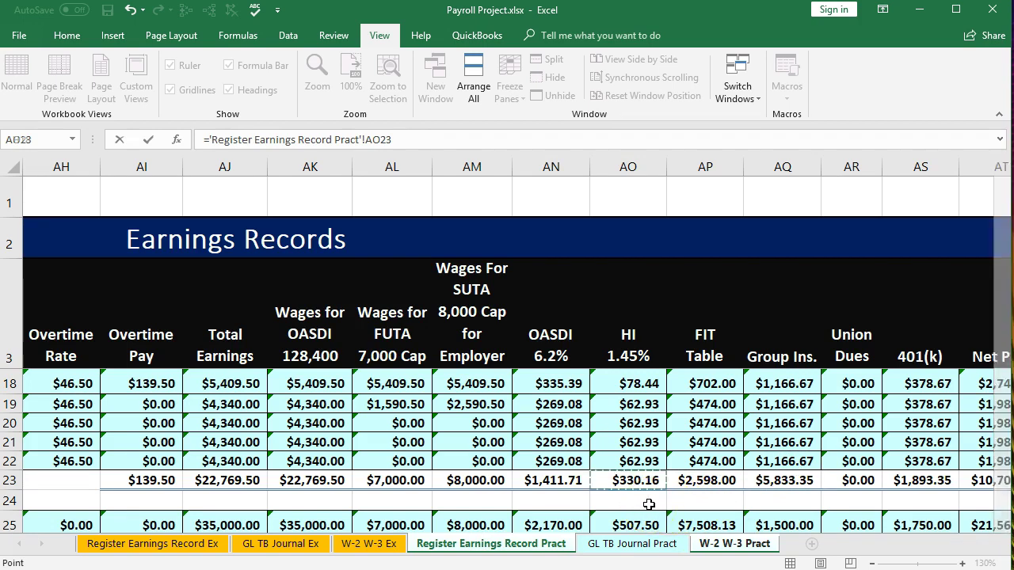
key(Return)
Mark box 13 Retirement Plan (H65) on the third employee's W-2 with an x.
key(Down)
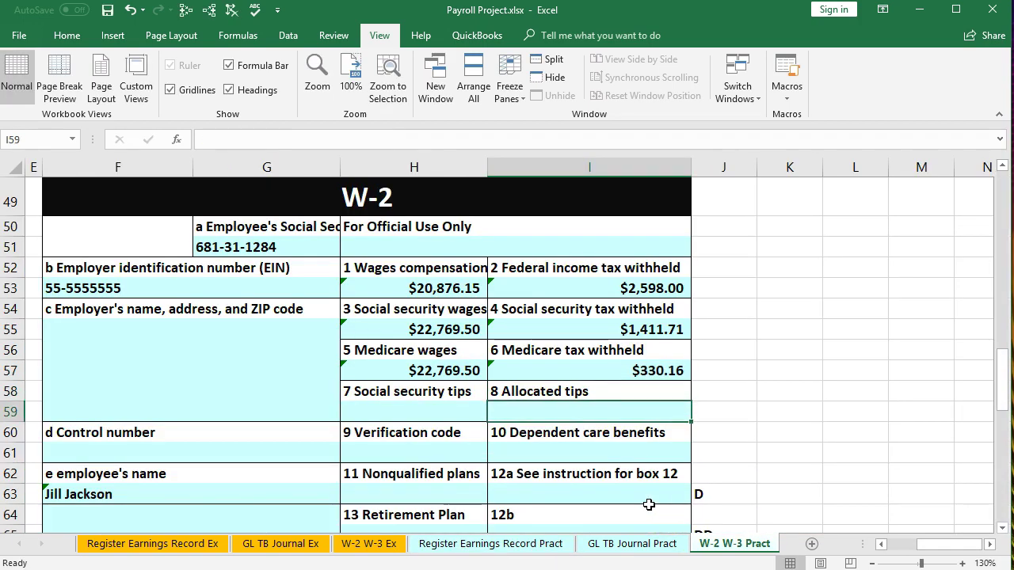
key(Left)
key(Down)
key(Down)
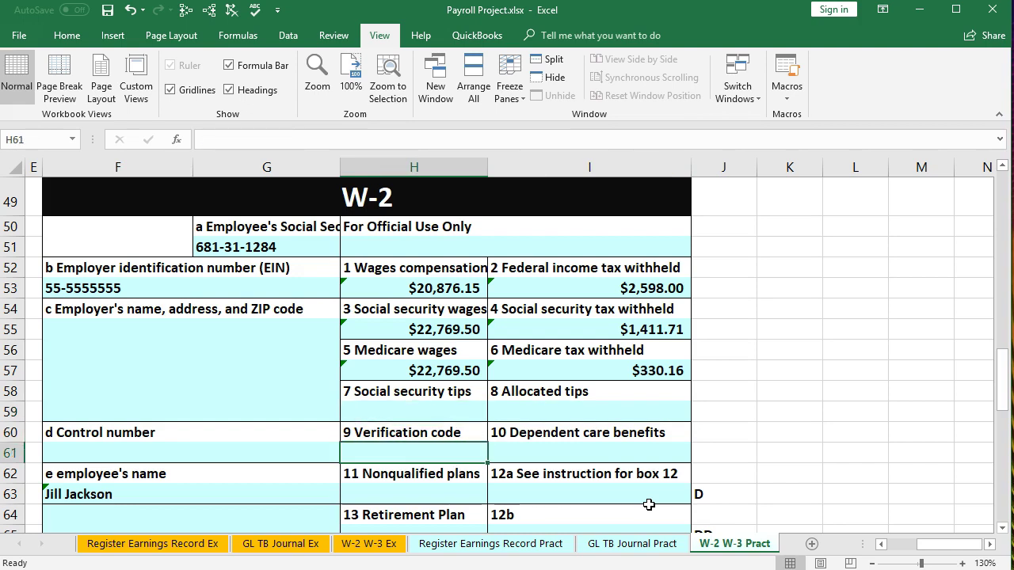
key(Down)
key(Down)
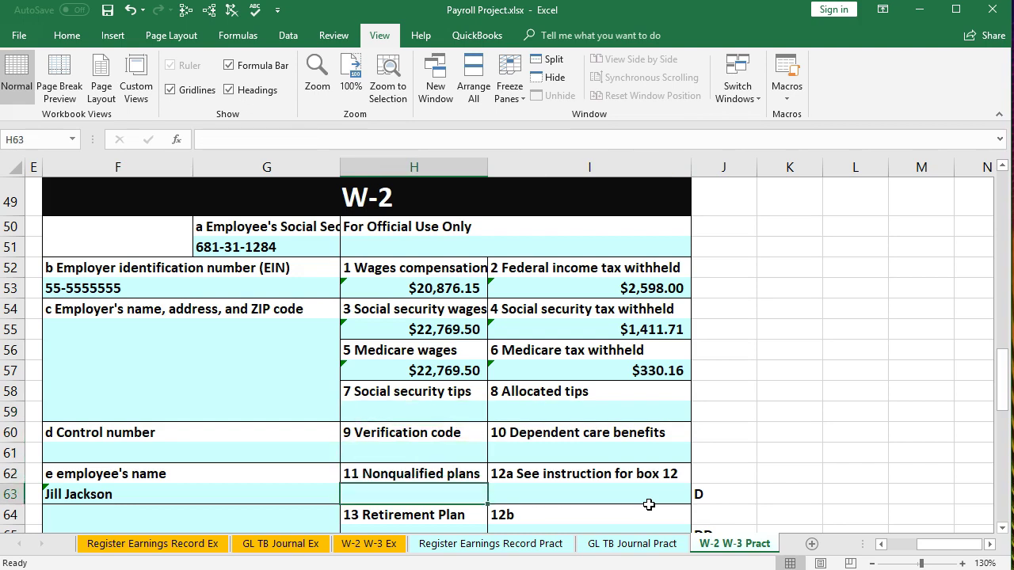
key(Down)
key(Down)
text(x)
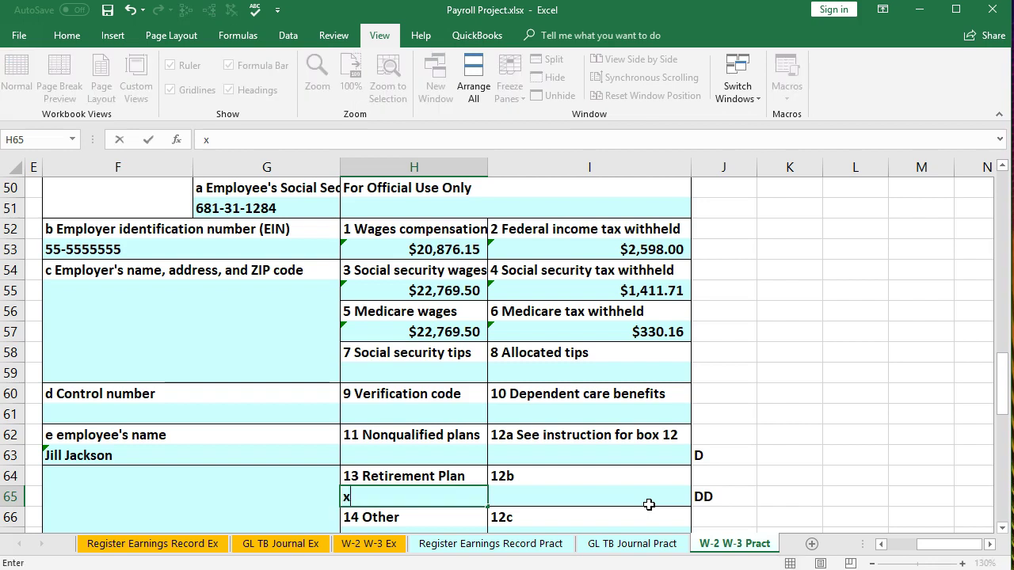
Link box 12a (I63) to the third employee's 401(k) total in AS23 of Register Earnings Record Pract.
click(584, 456)
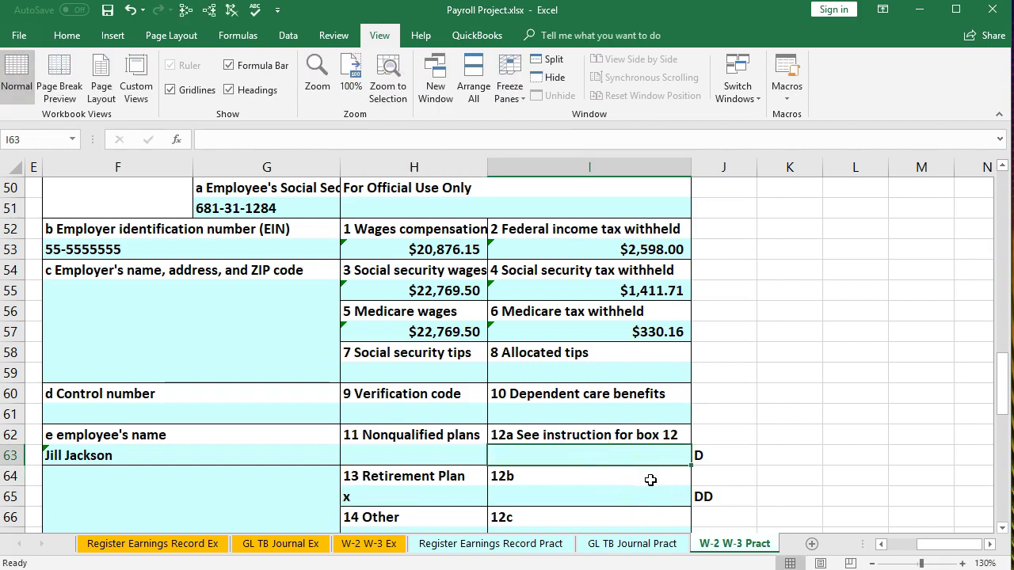
text(=)
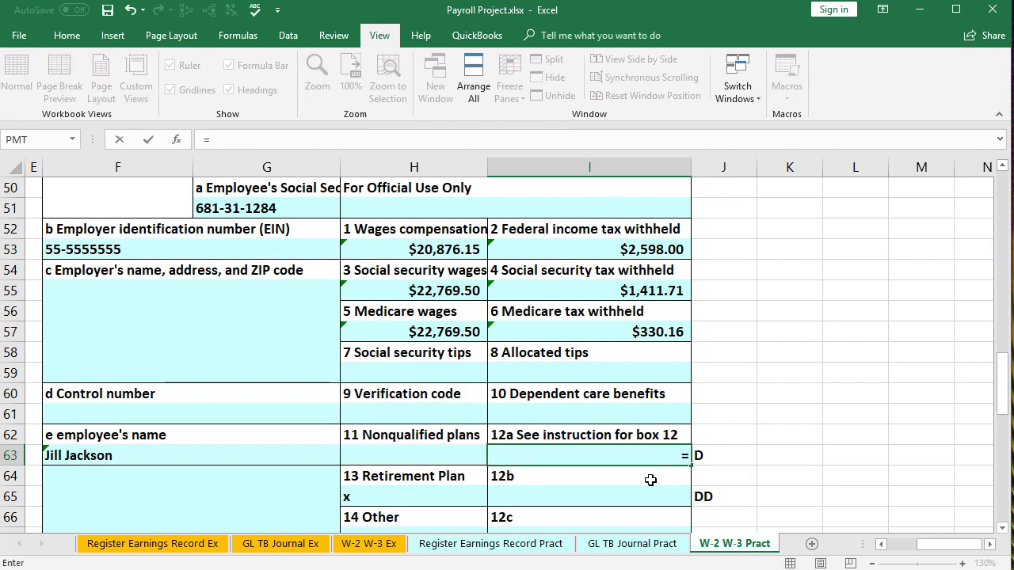
click(534, 545)
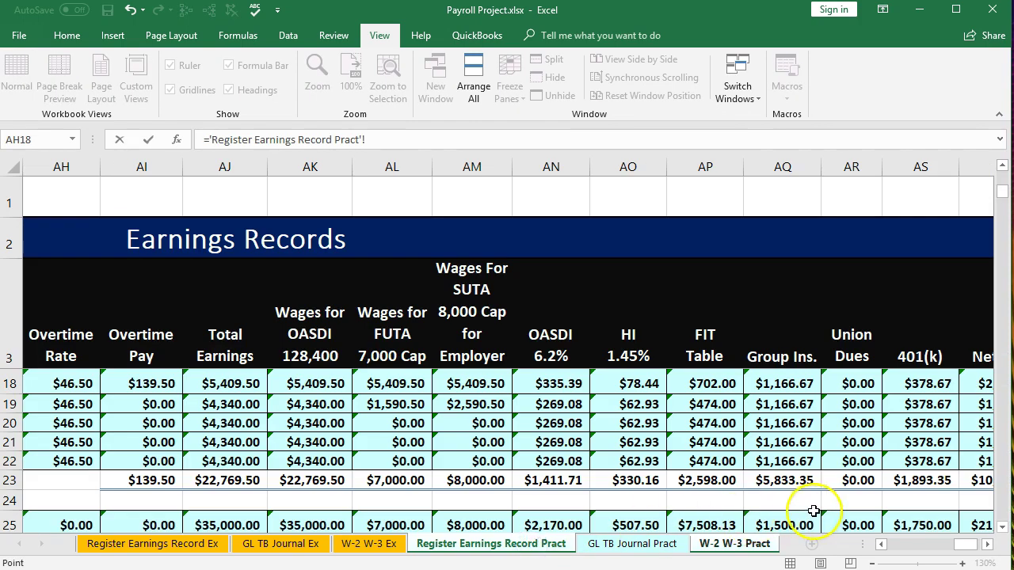
click(908, 483)
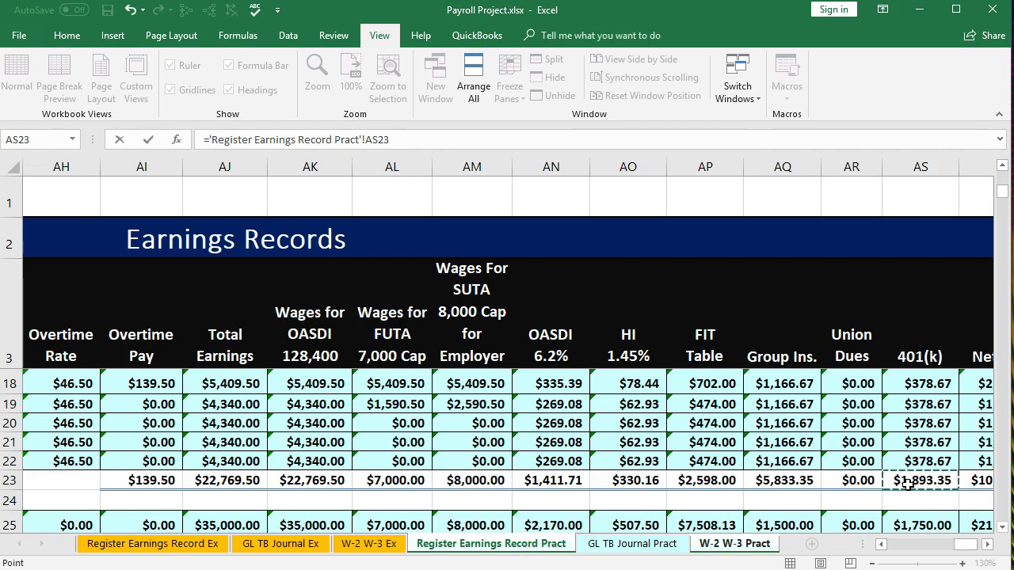
key(Return)
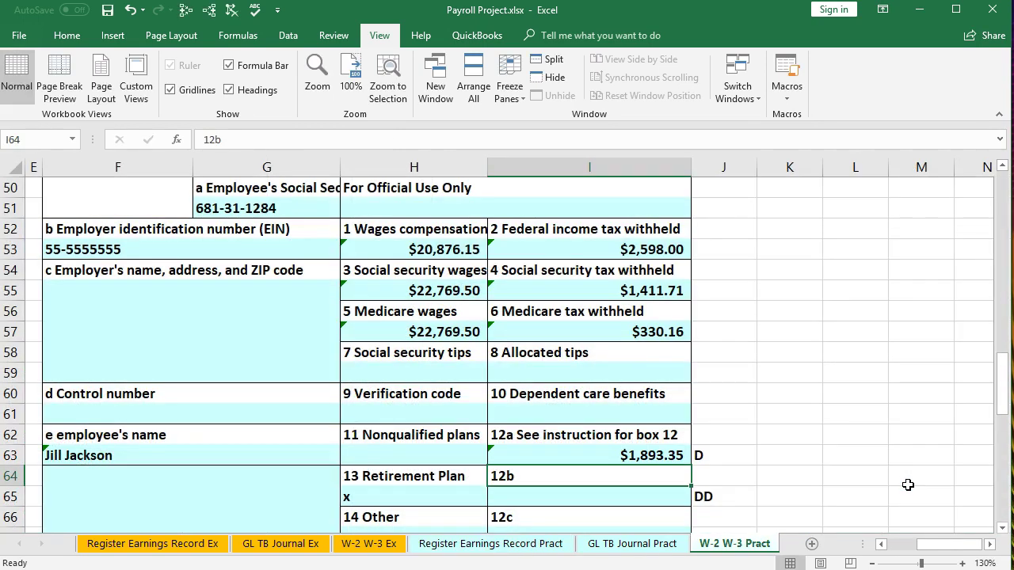
Check box 12b and its DD code on the third employee's W-2, and bring up the fourth employee's W-2.
click(657, 501)
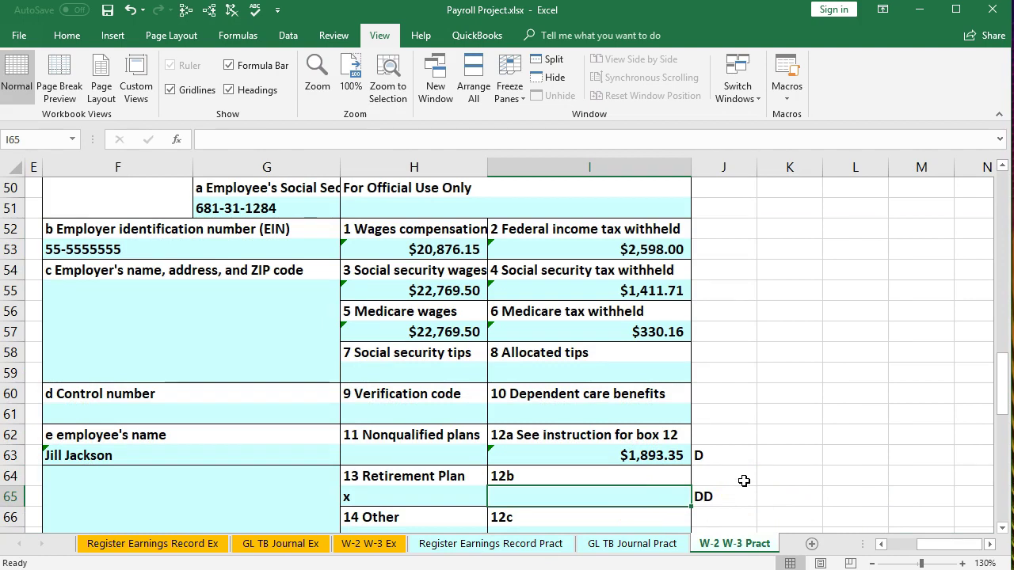
click(722, 494)
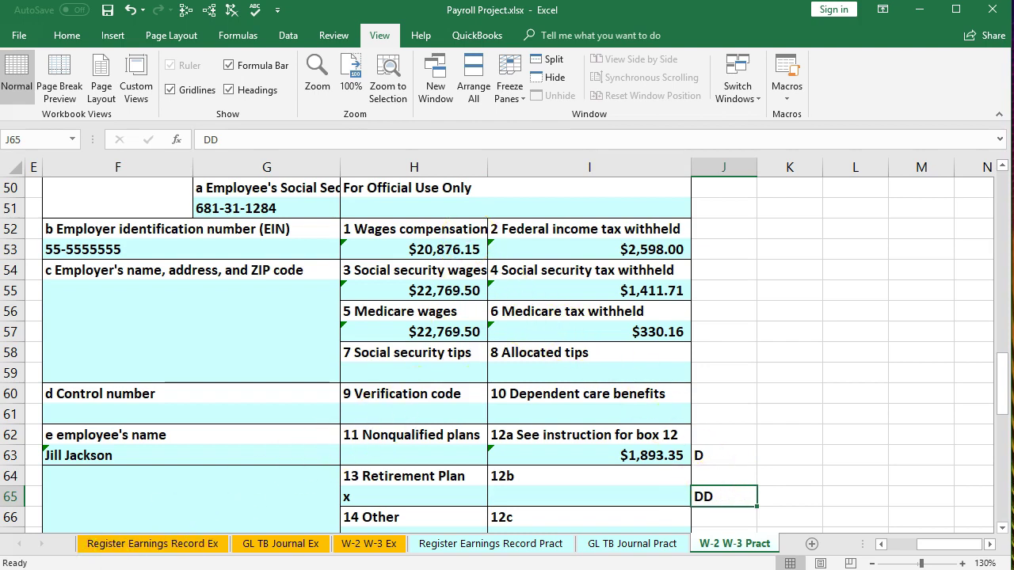
scroll(397, 430, down, 7)
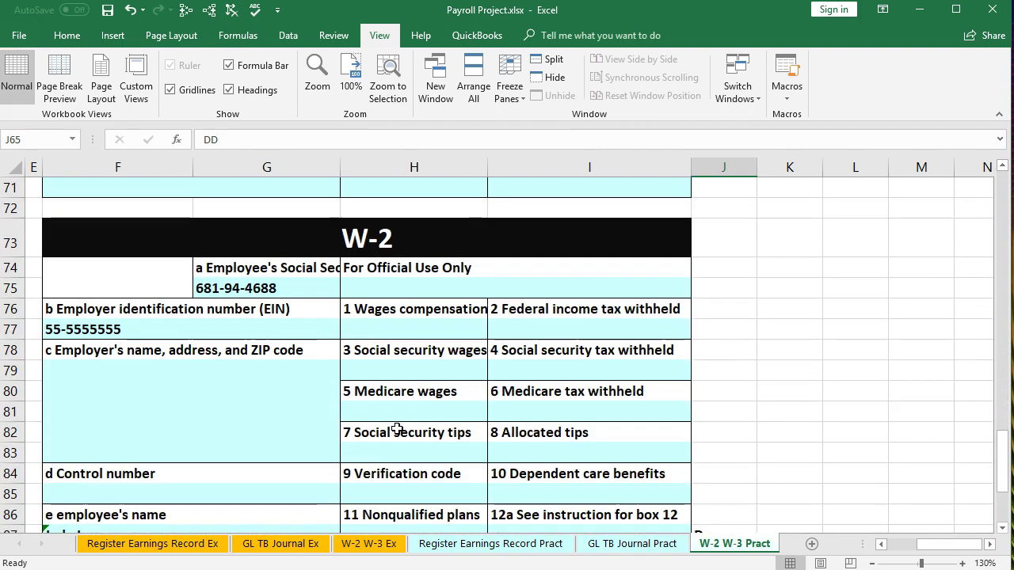
click(1001, 528)
click(1001, 529)
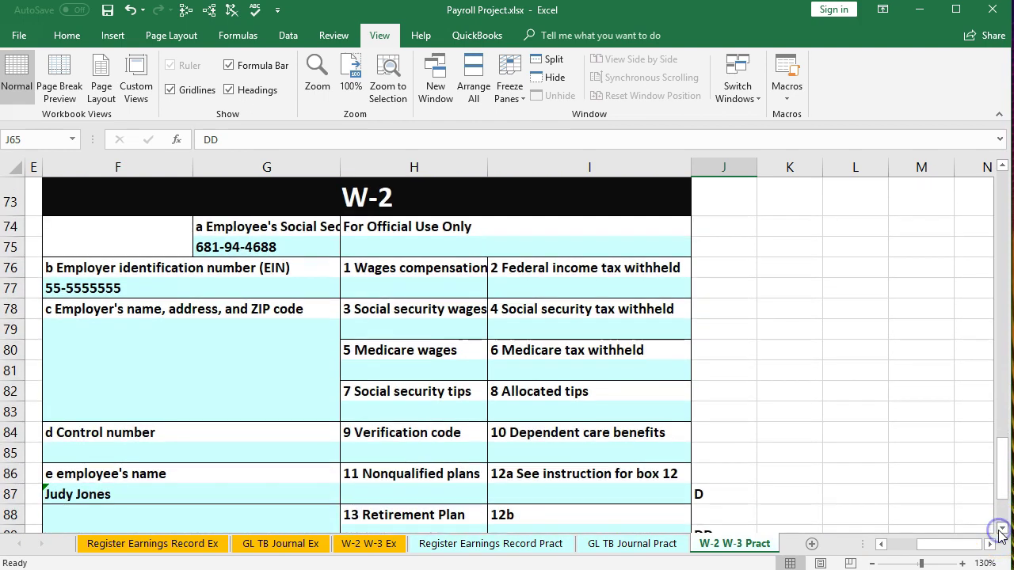
Examine the fourth employee's earnings record on Register Earnings Record Pract, from the name and pay dates across to the row 30 totals.
click(501, 545)
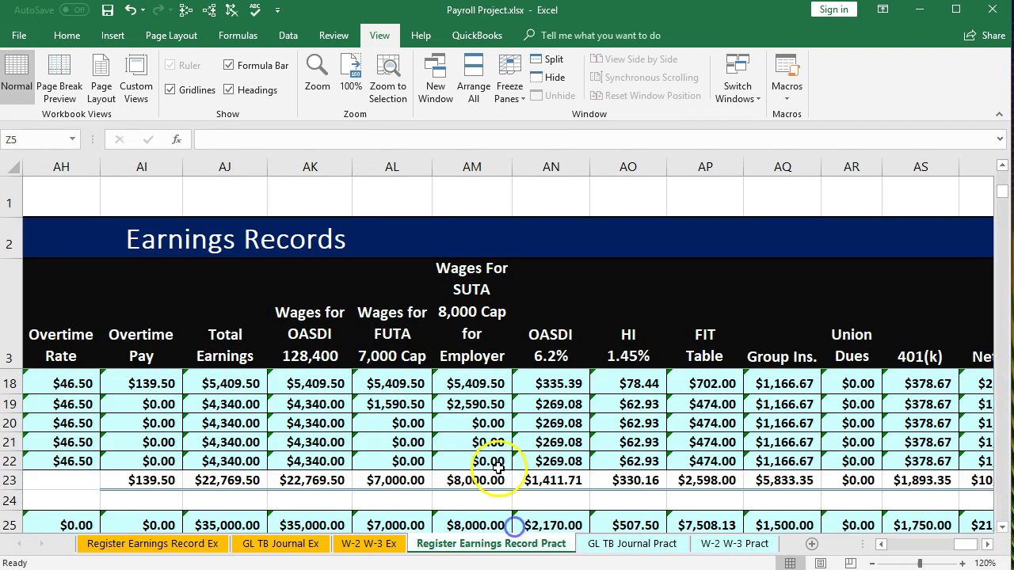
scroll(498, 469, down, 2)
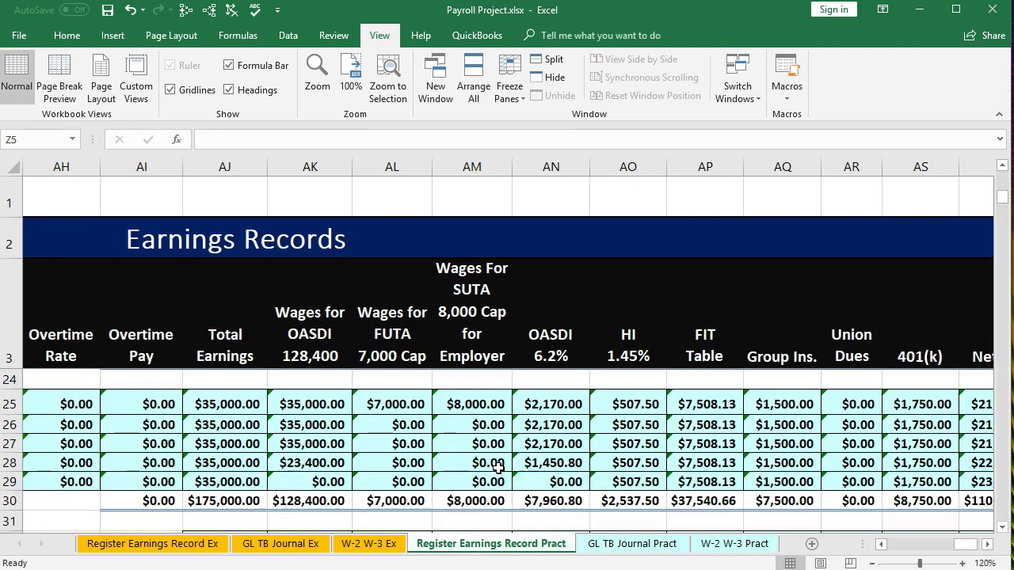
click(880, 545)
click(880, 545)
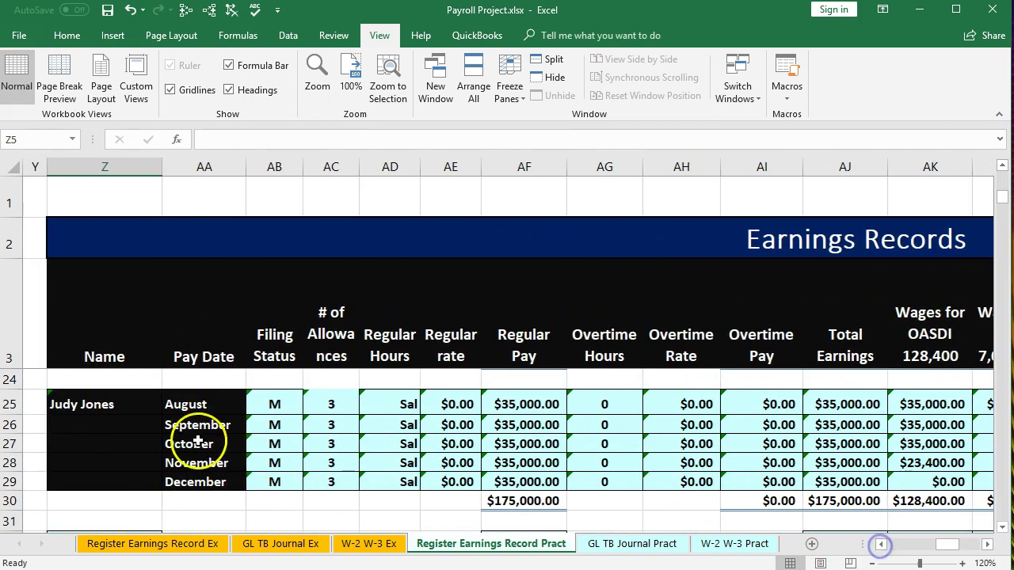
click(1002, 526)
click(988, 545)
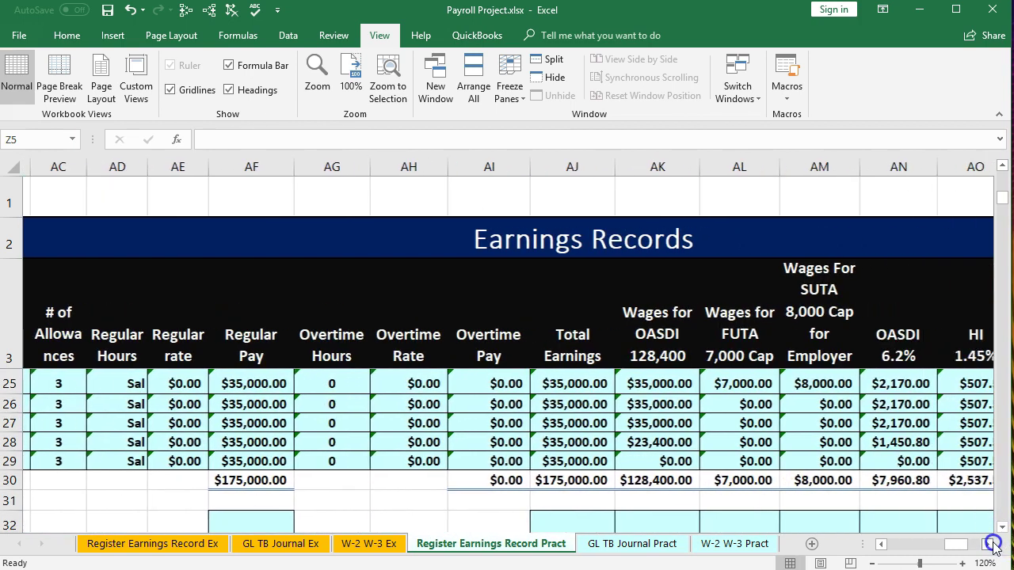
click(992, 545)
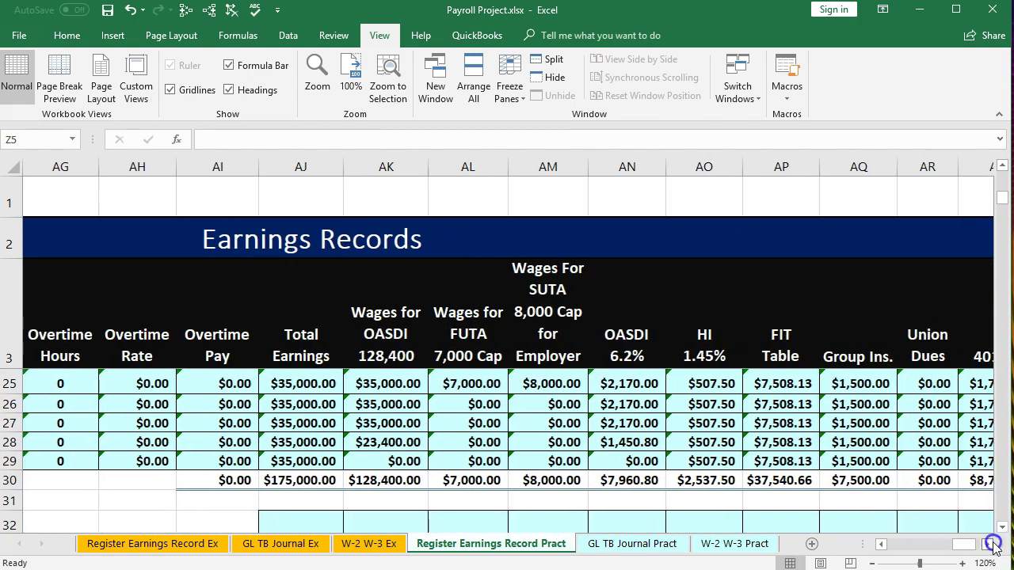
click(992, 545)
click(992, 545)
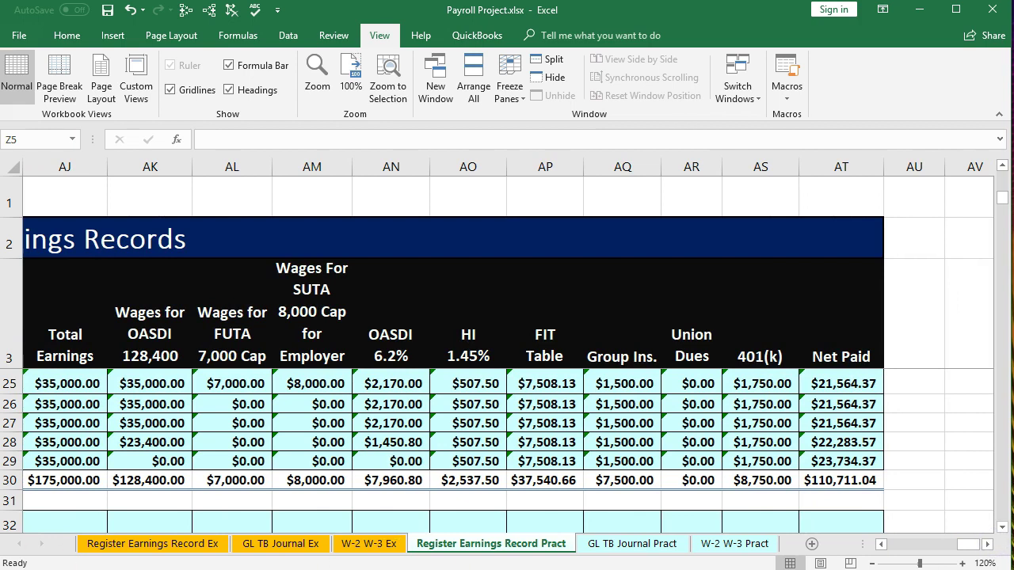
Fill box 1 (H77) on the fourth employee's W-2 with total earnings AJ30 minus 401(k) AS30 from Register Earnings Record Pract.
click(720, 544)
click(424, 293)
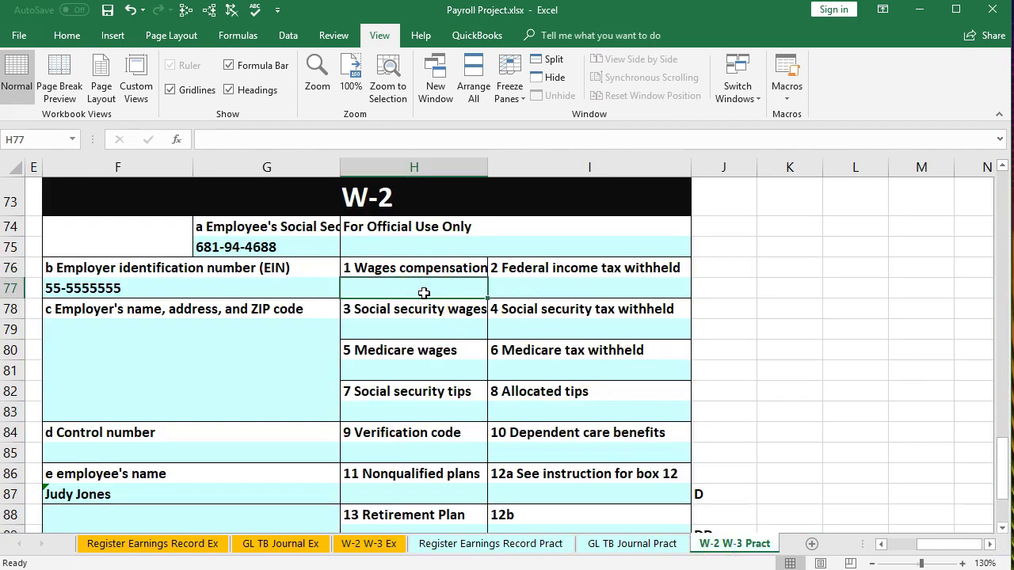
text(=)
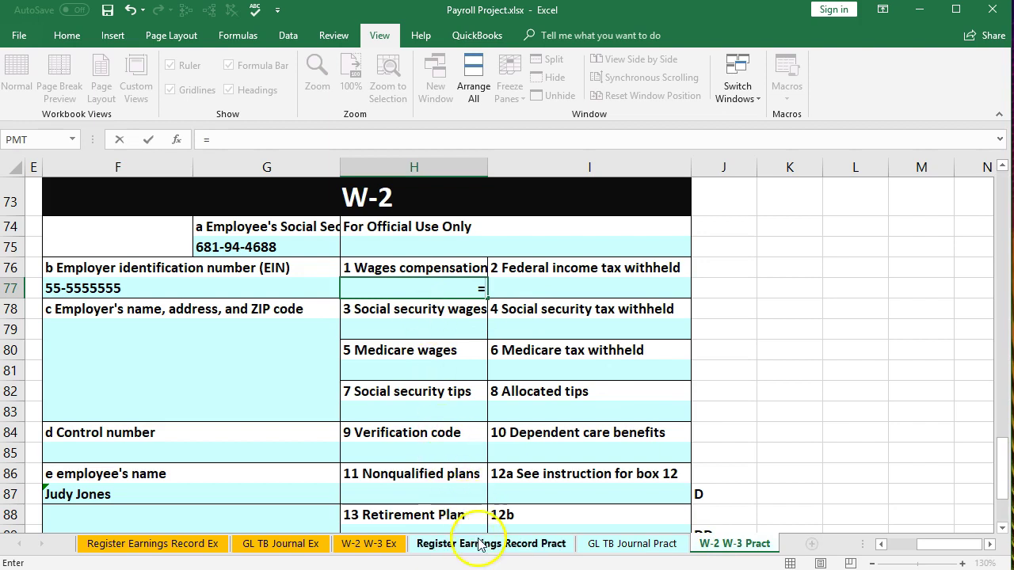
click(468, 543)
click(84, 480)
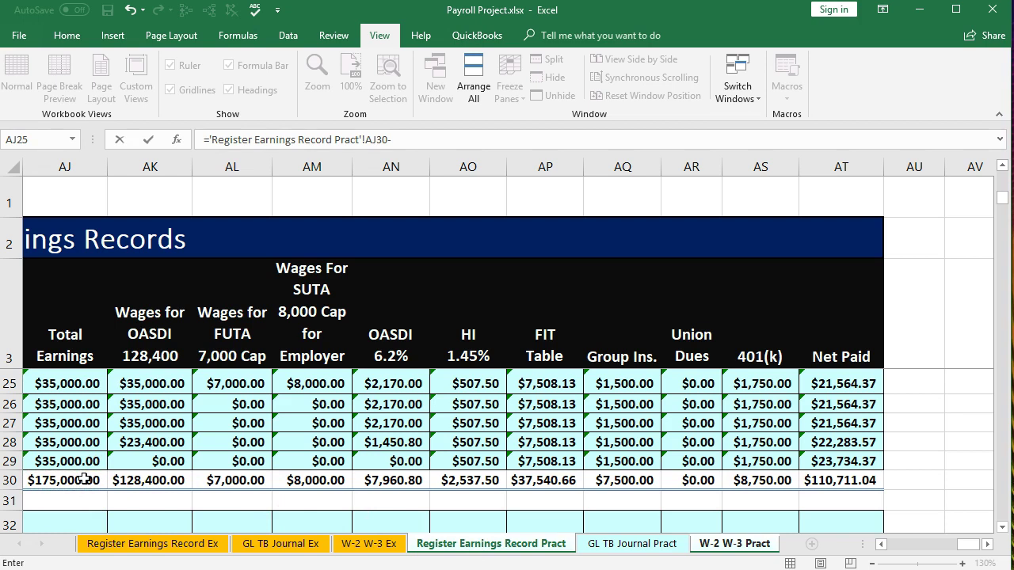
click(735, 481)
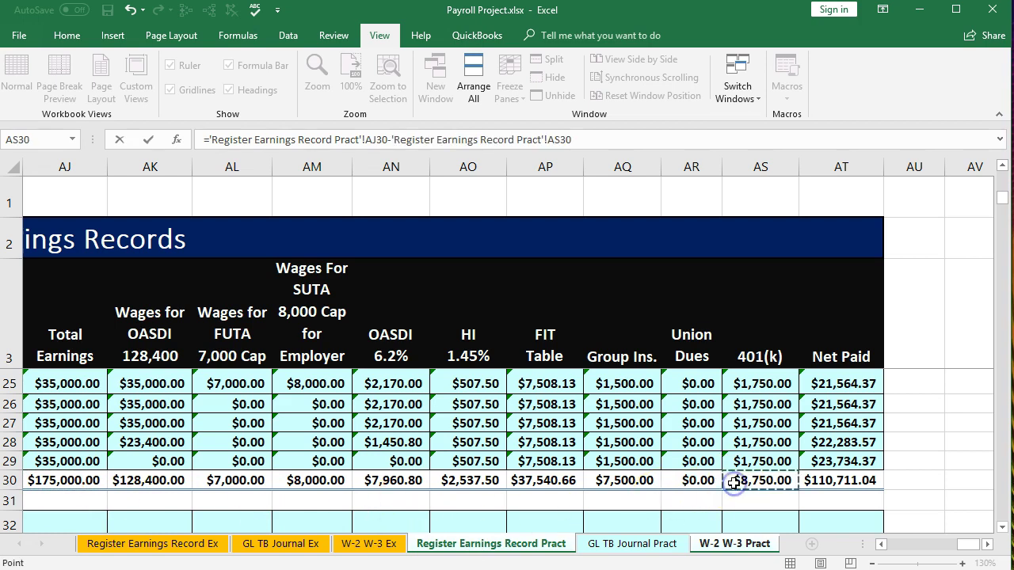
key(Return)
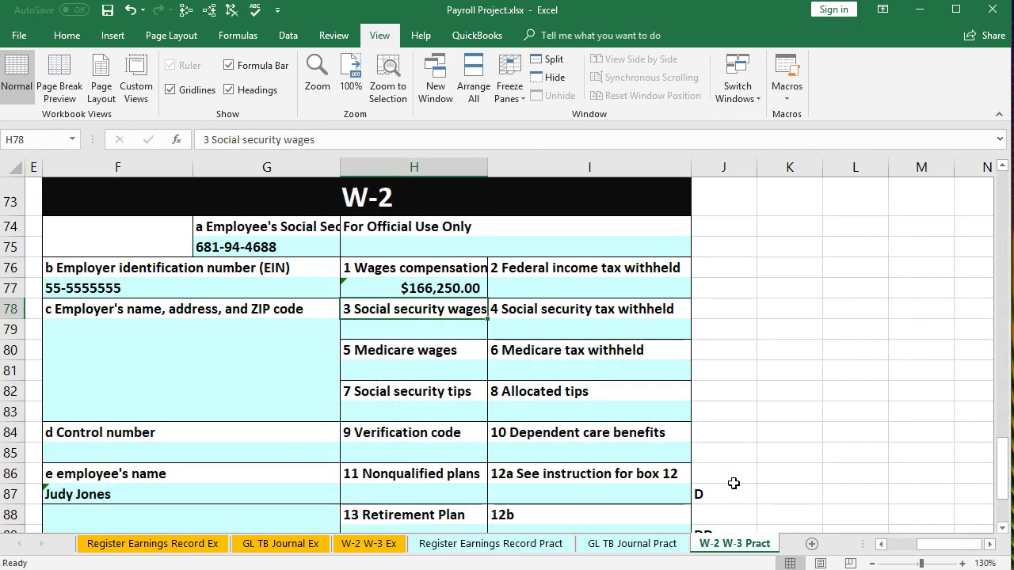
Link box 2 Federal income tax withheld (I77) to the fourth employee's FIT total in AP30 of Register Earnings Record Pract.
click(614, 290)
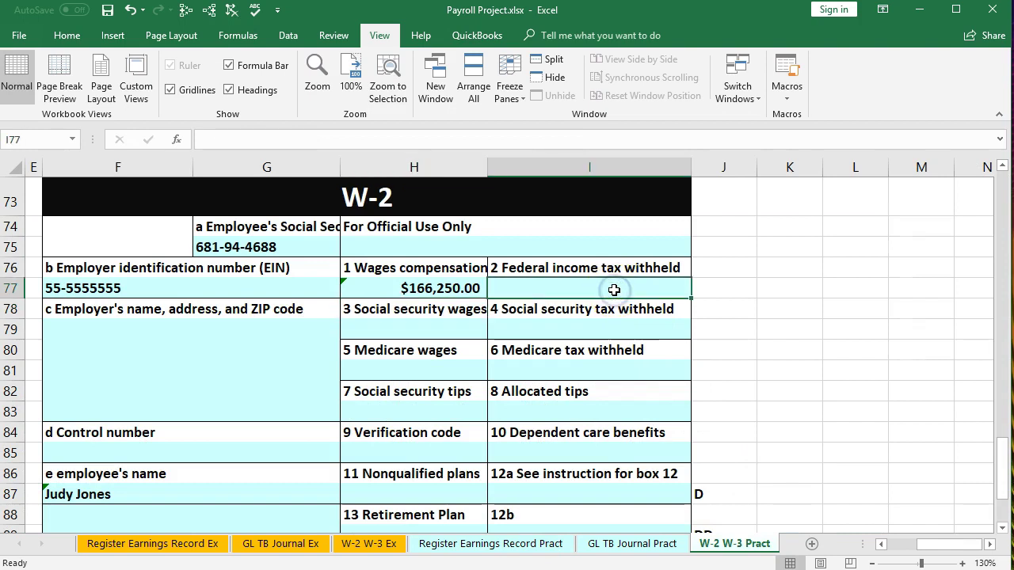
text(=)
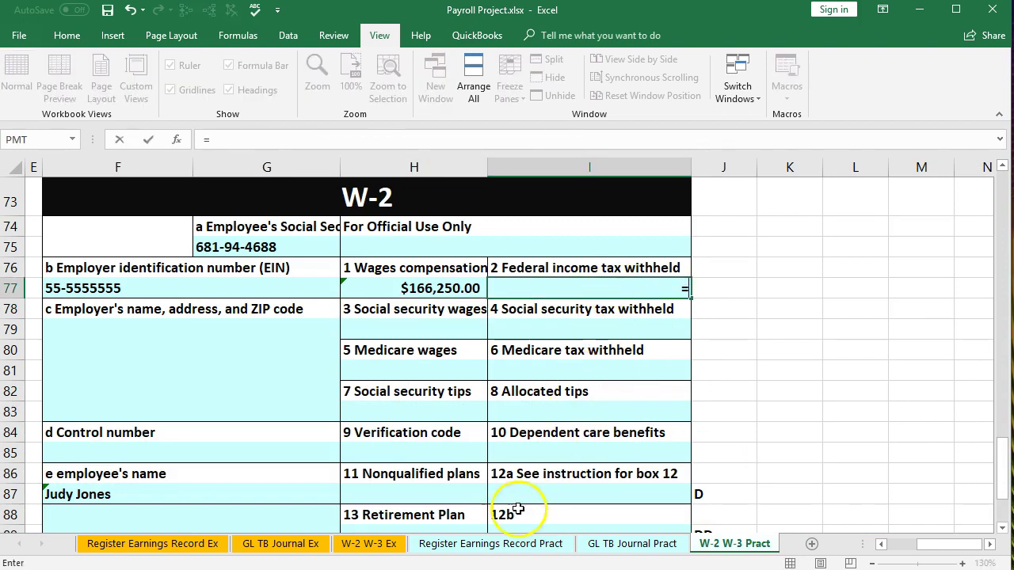
click(508, 547)
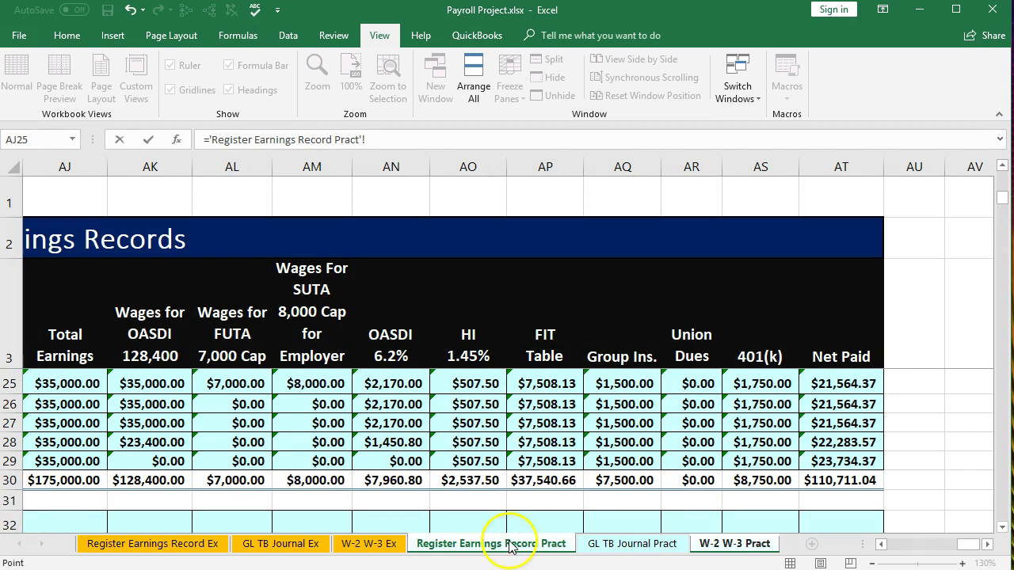
click(549, 479)
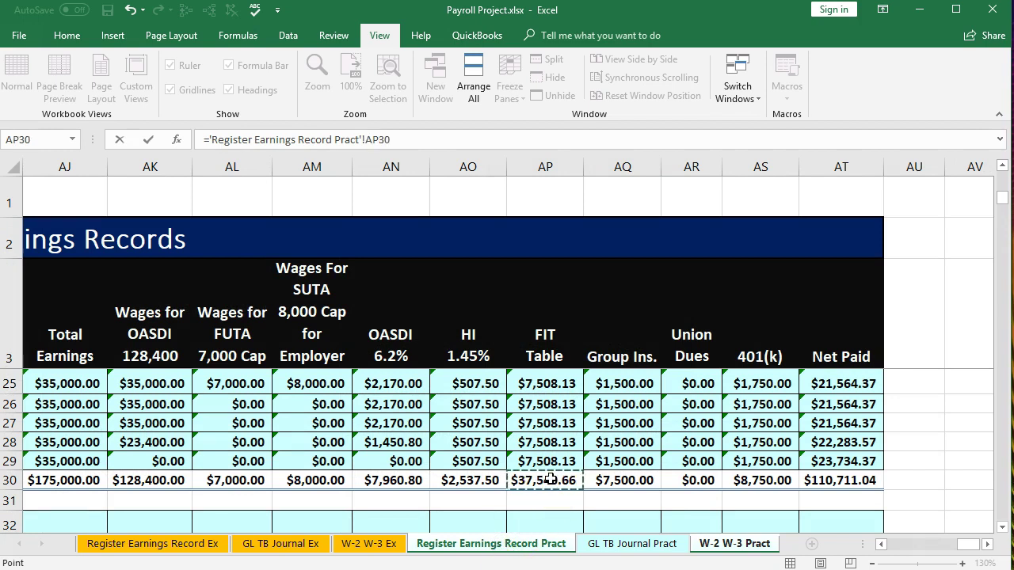
key(Return)
Link box 3 Social security wages (H79) to the capped OASDI wages total in AK30 of Register Earnings Record Pract.
key(Down)
key(Left)
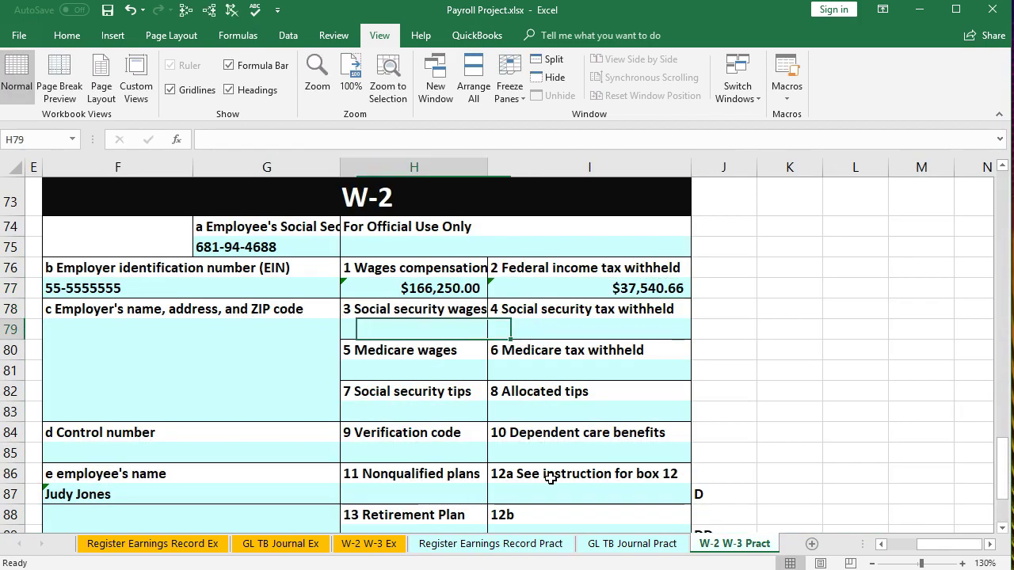
text(=)
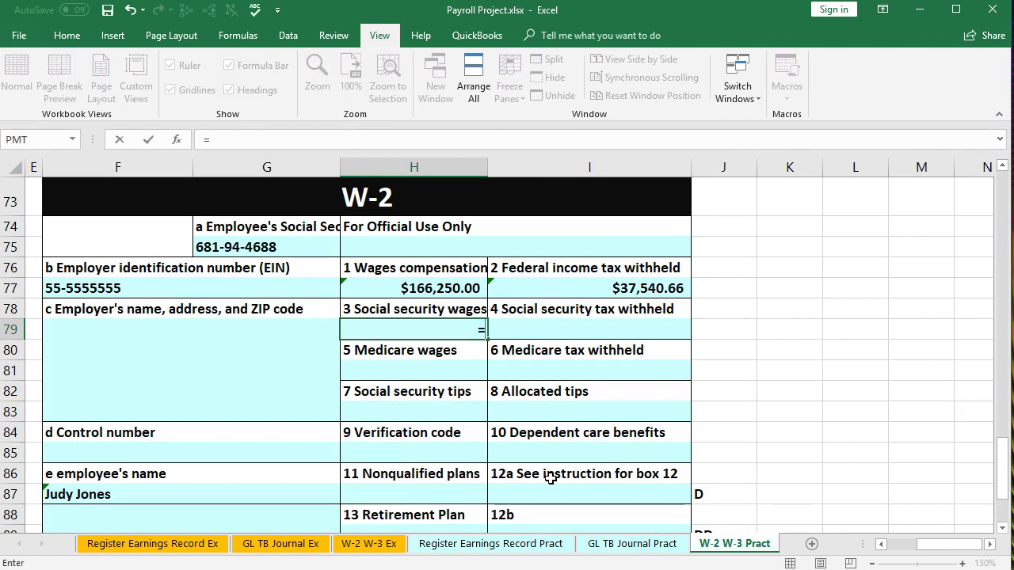
click(444, 544)
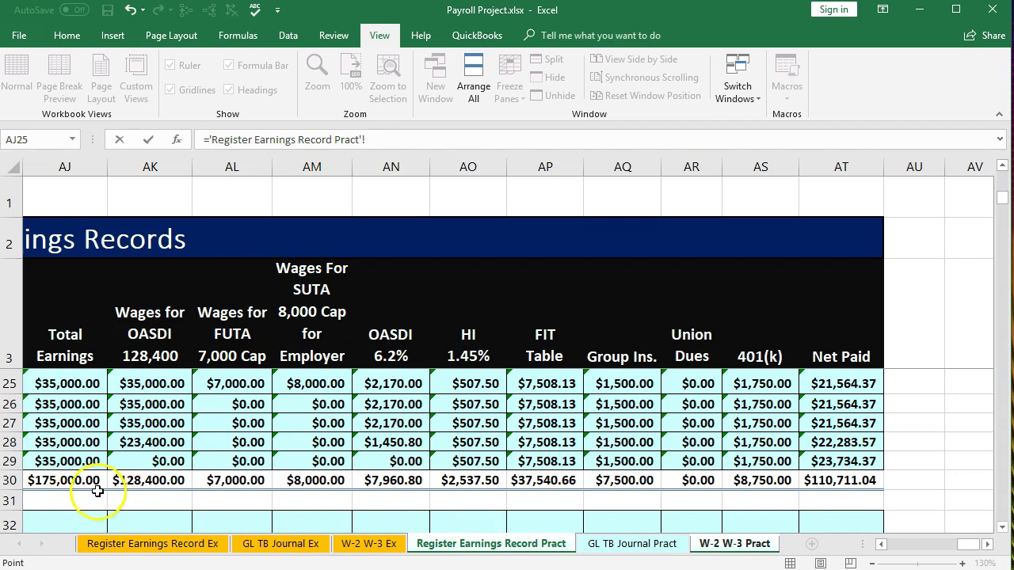
click(139, 483)
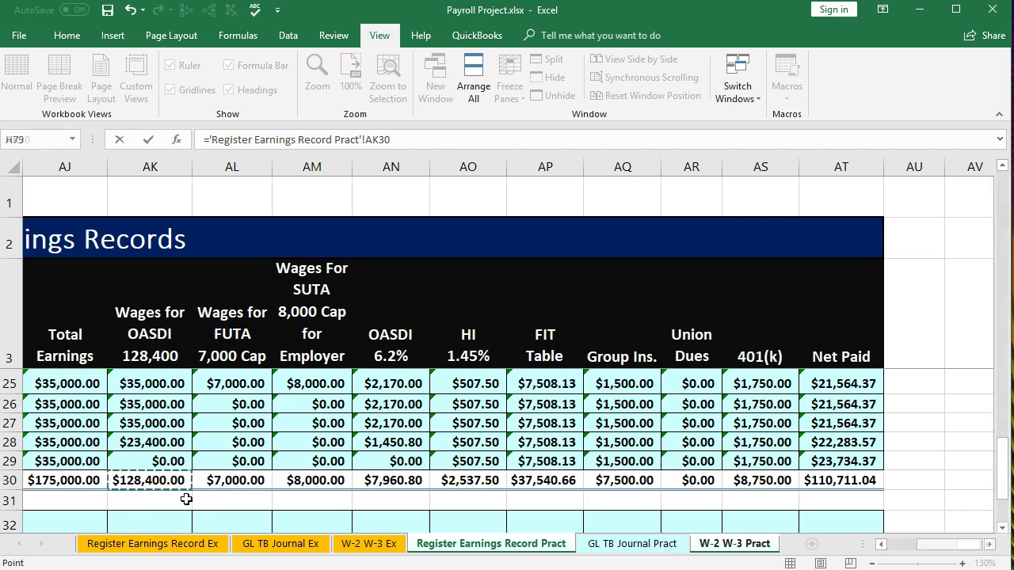
key(Return)
key(Up)
key(Up)
key(Up)
key(Down)
key(Down)
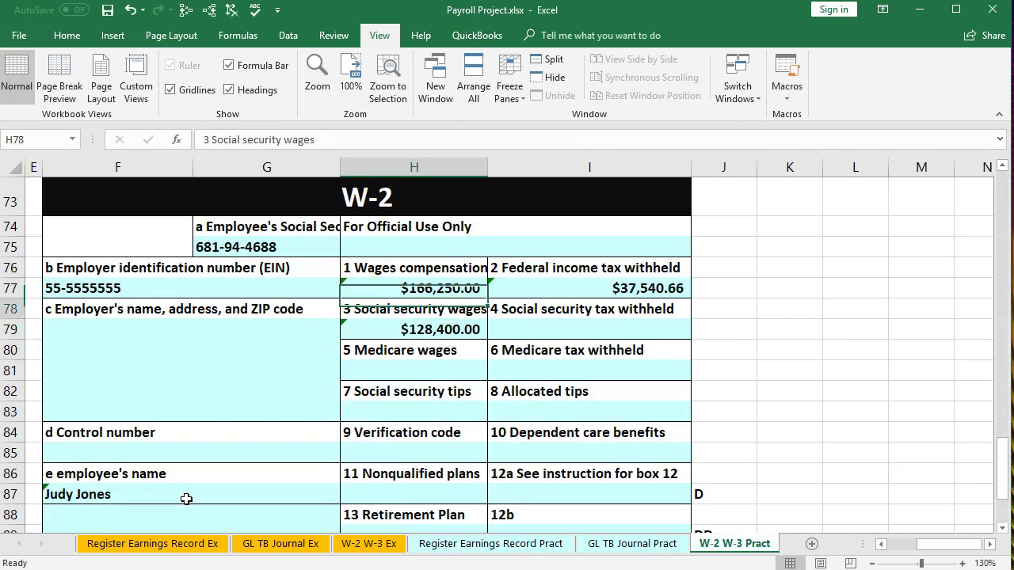
Link box 4 Social security tax withheld (I79) to the OASDI 6.2% total in AN30 of Register Earnings Record Pract.
key(Right)
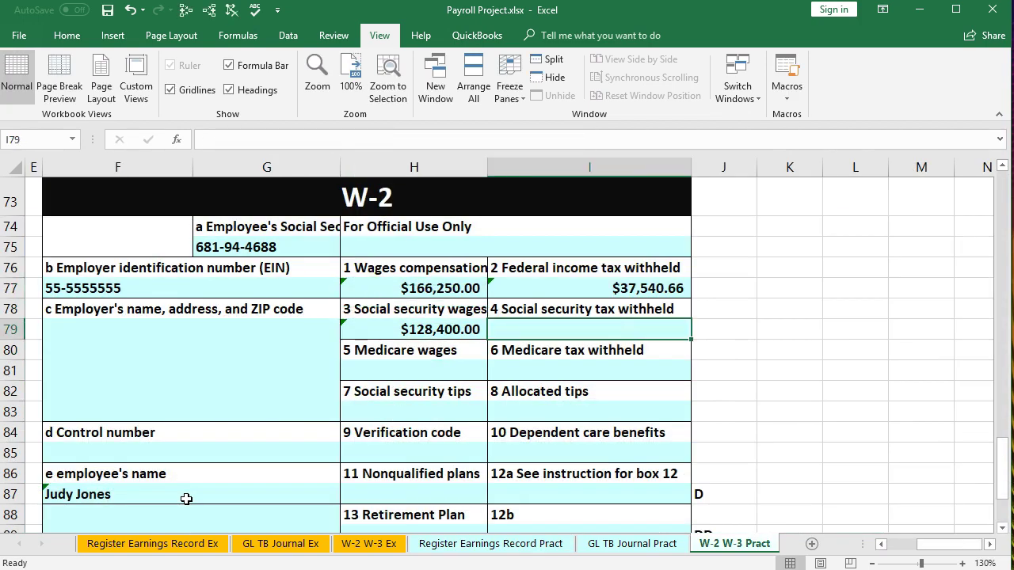
text(=)
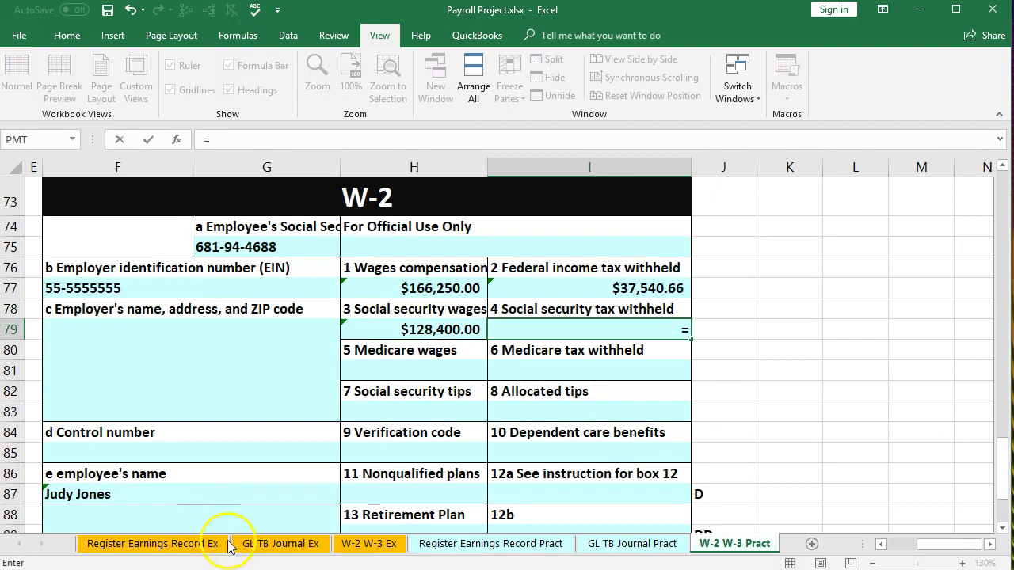
click(499, 543)
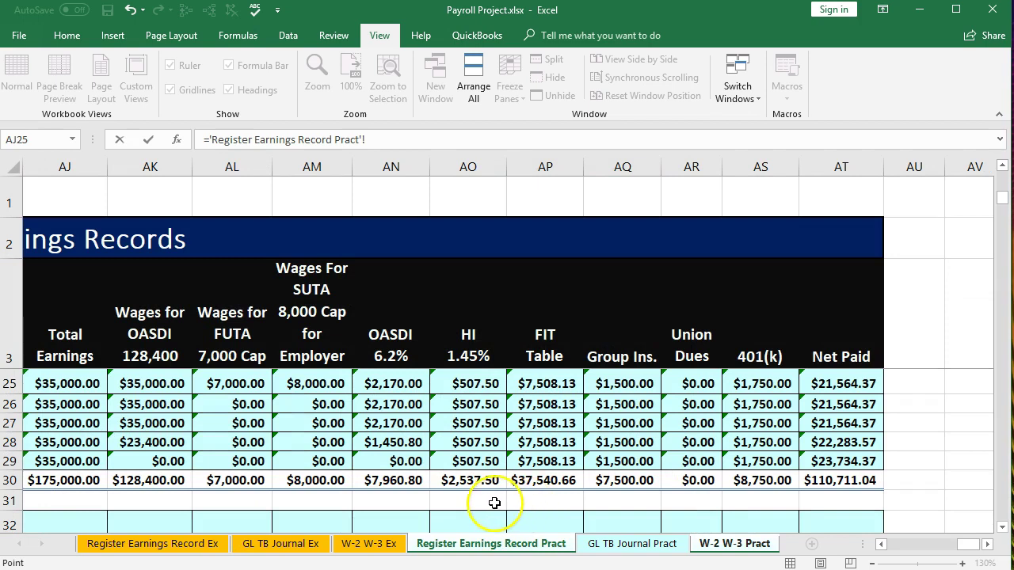
click(396, 480)
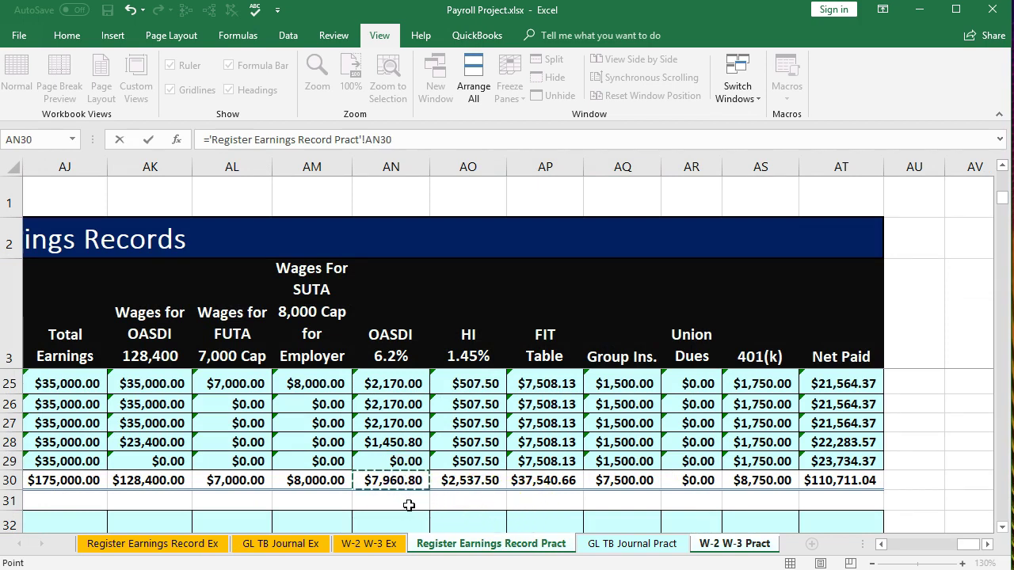
key(Return)
key(Up)
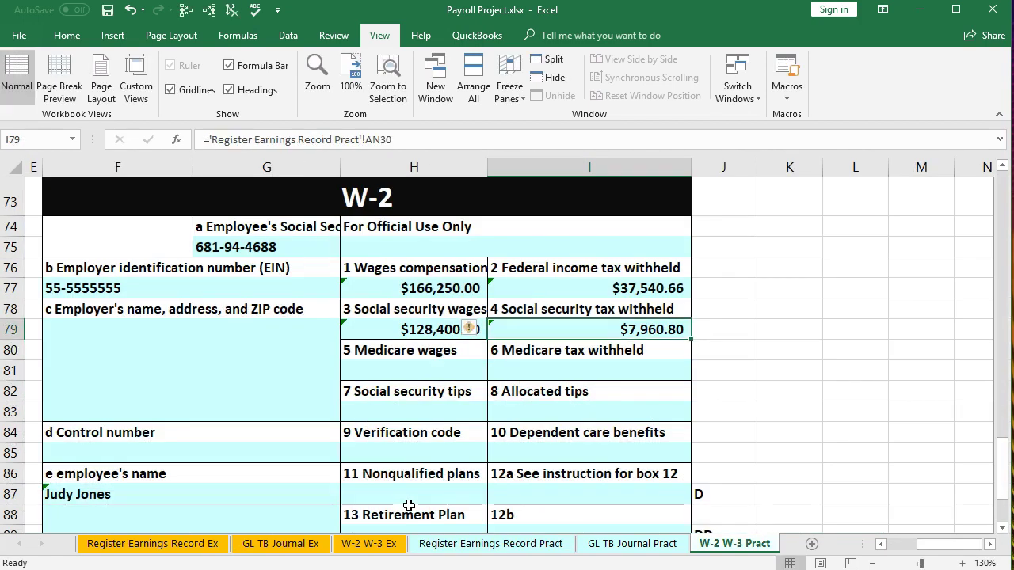
Link box 5 Medicare wages (H81) to the fourth employee's total earnings in AJ30 of Register Earnings Record Pract.
key(Down)
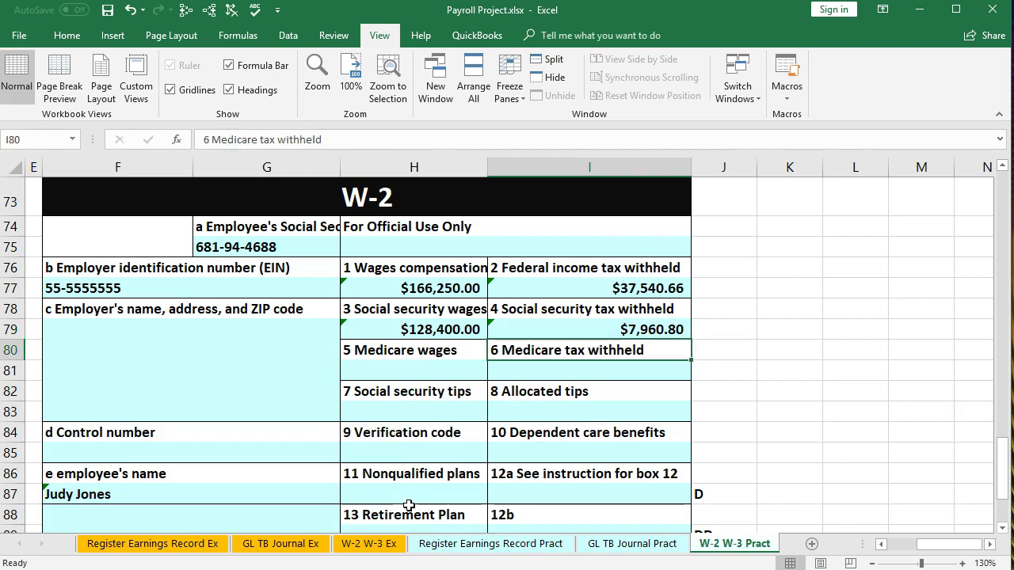
key(Down)
key(Left)
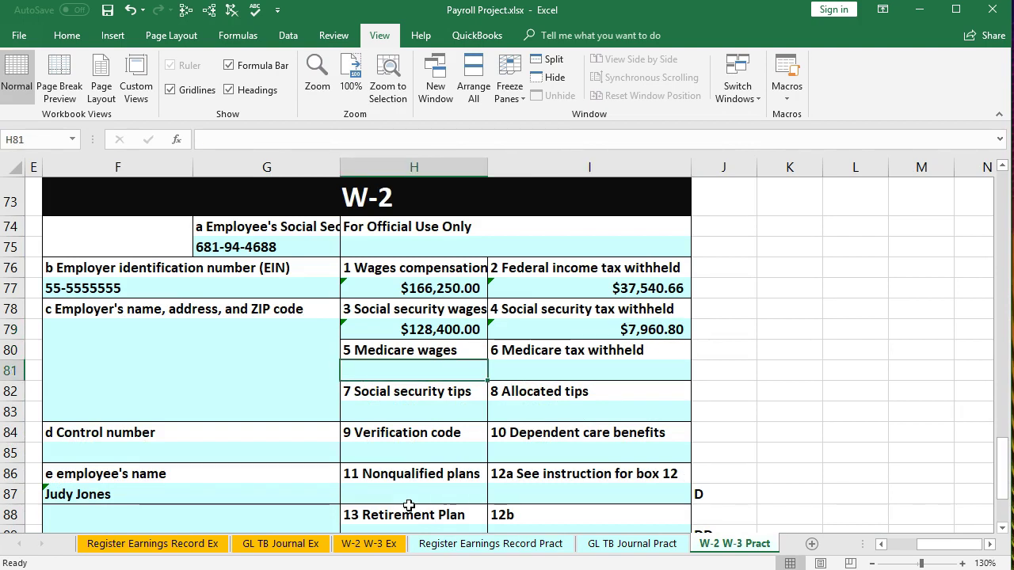
text(=)
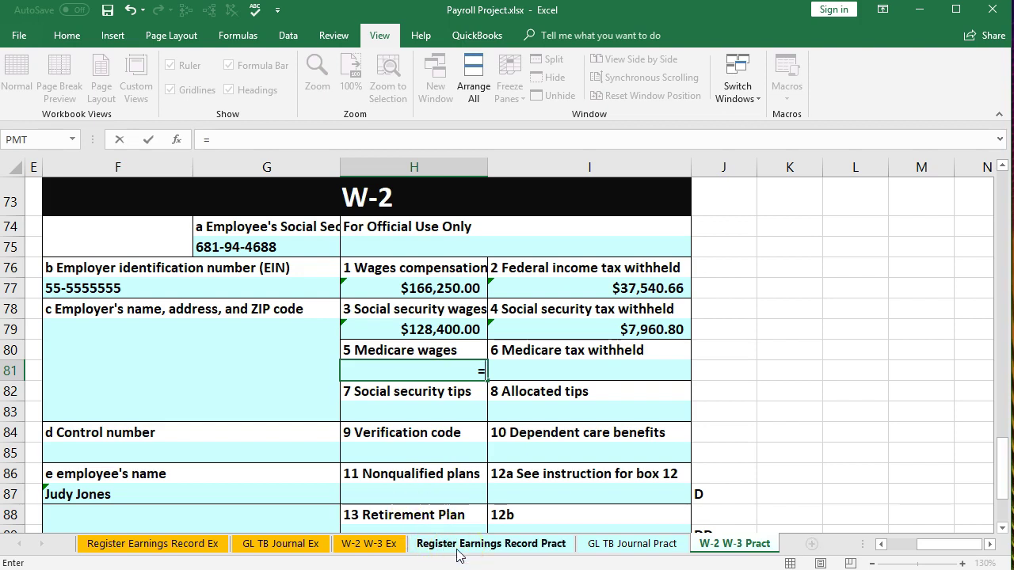
click(457, 547)
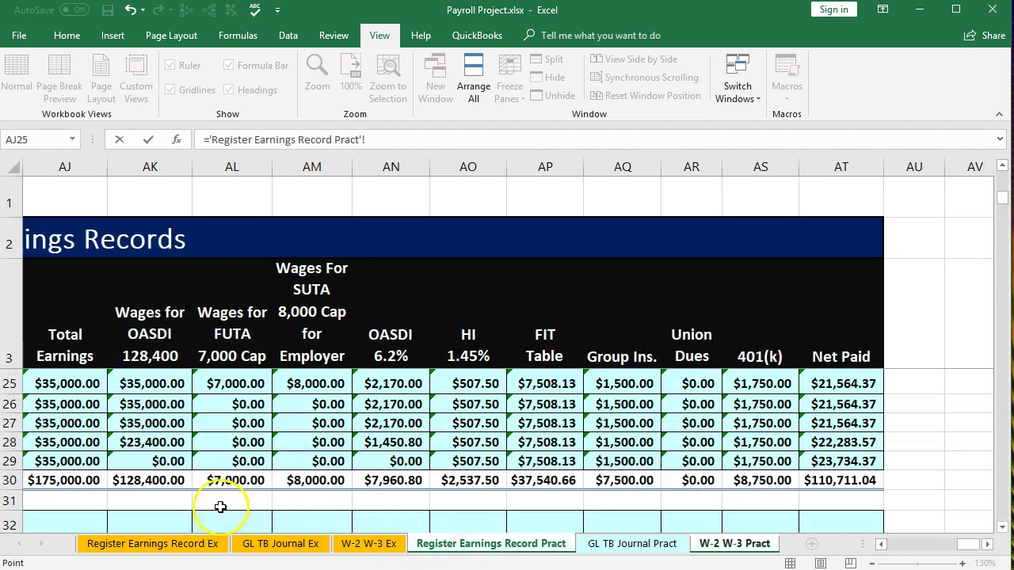
click(83, 480)
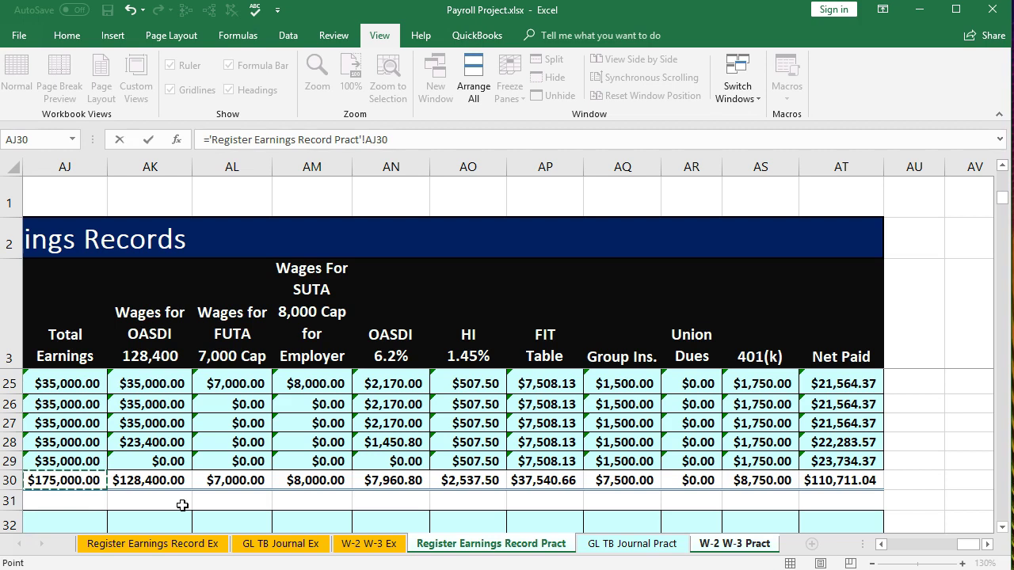
key(Return)
Link box 6 Medicare tax withheld (I81) to the HI 1.45% total in AO30 of Register Earnings Record Pract.
key(Right)
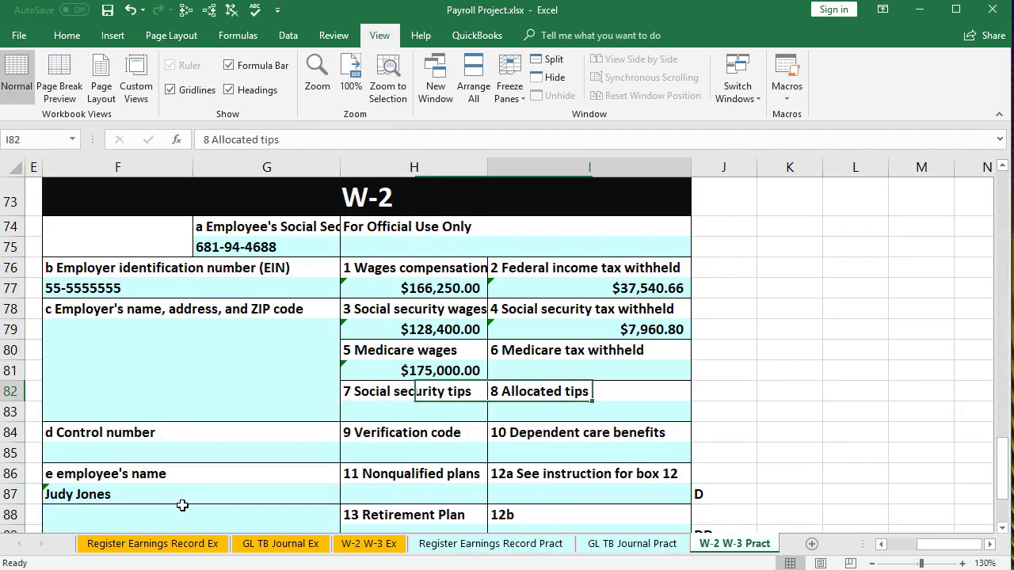
key(Up)
text(=)
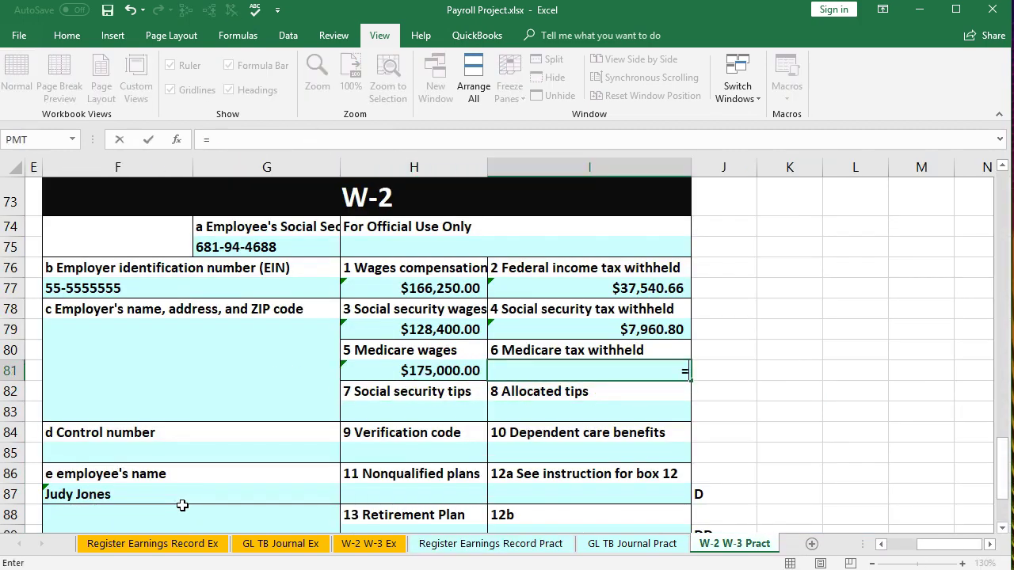
click(440, 548)
click(476, 483)
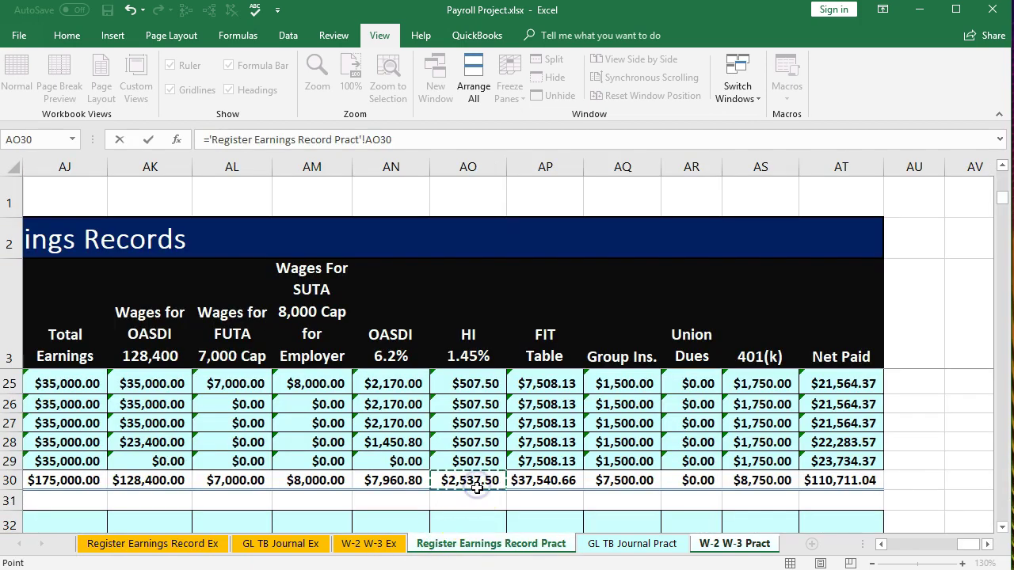
key(Return)
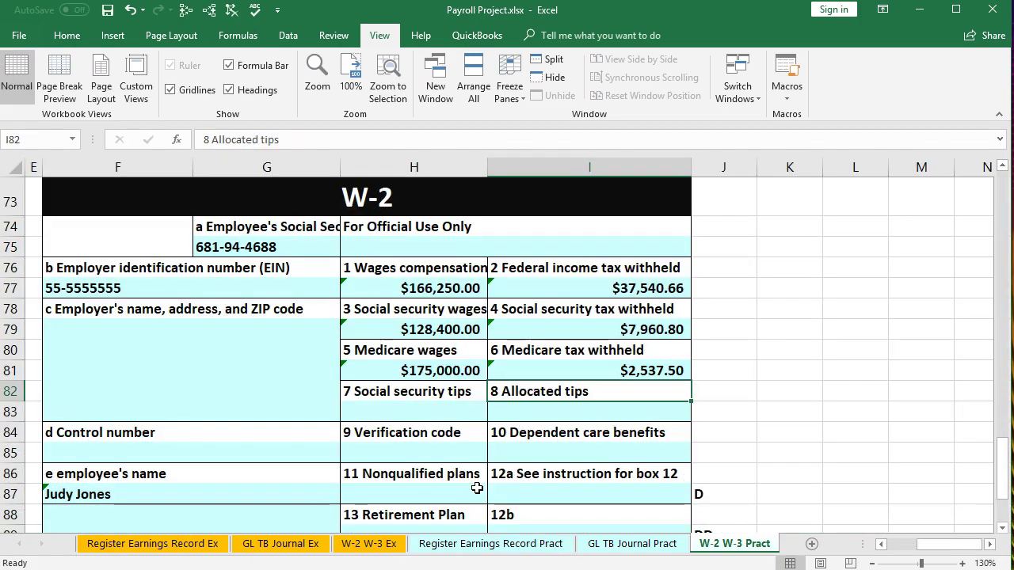
Mark box 13 Retirement Plan (H89) on the fourth employee's W-2 with an x.
key(Down)
key(Down)
key(Down)
key(Down)
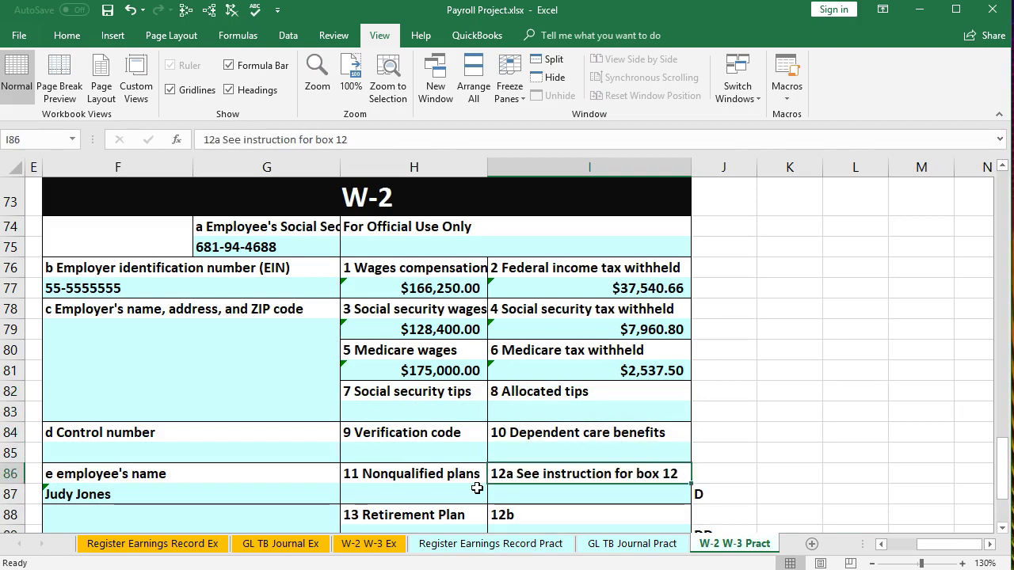
key(Down)
key(Down)
key(Down)
key(Left)
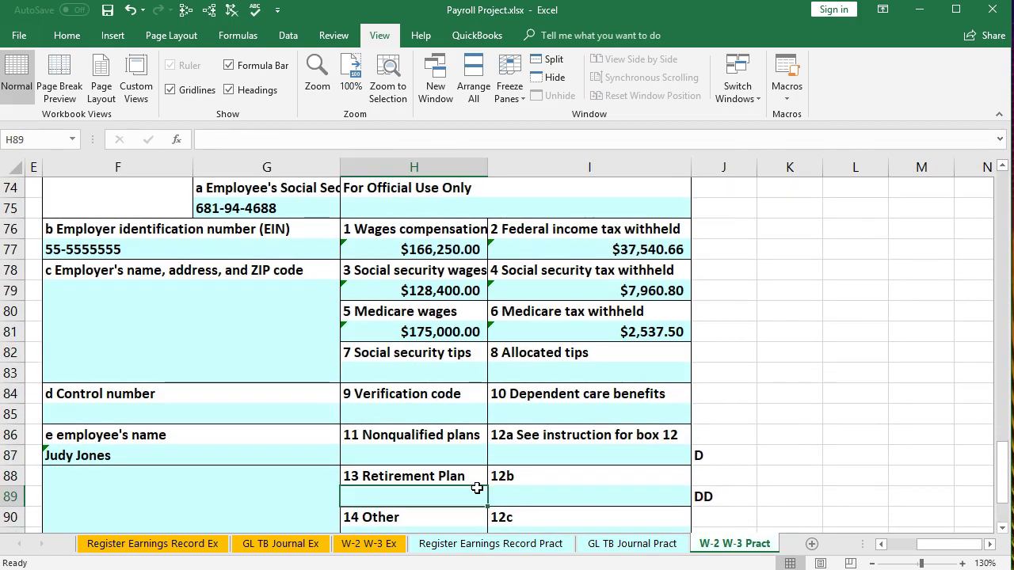
text(x)
Link box 12a (I87) to the fourth employee's 401(k) total in AS30 of Register Earnings Record Pract.
click(545, 461)
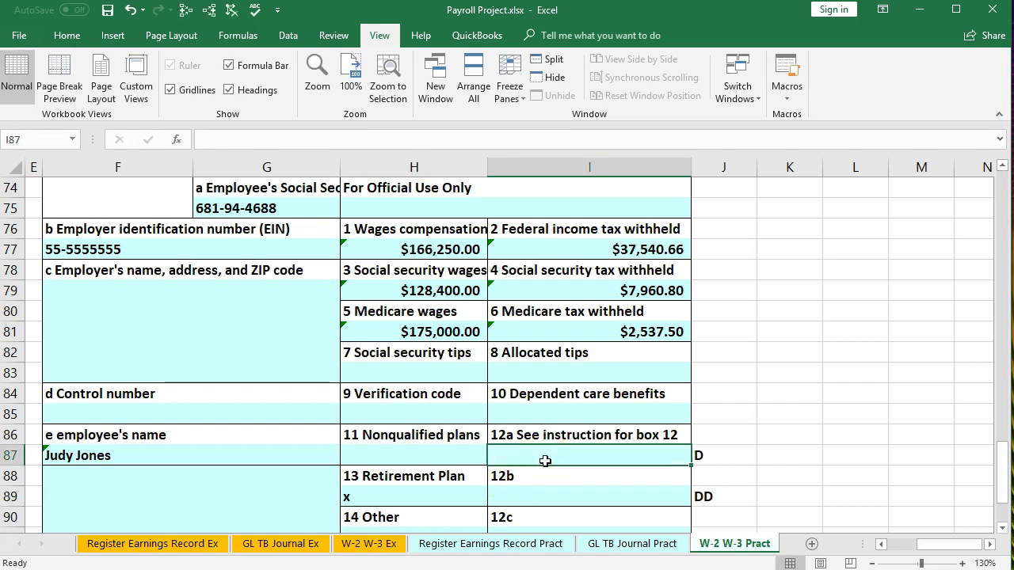
text(=)
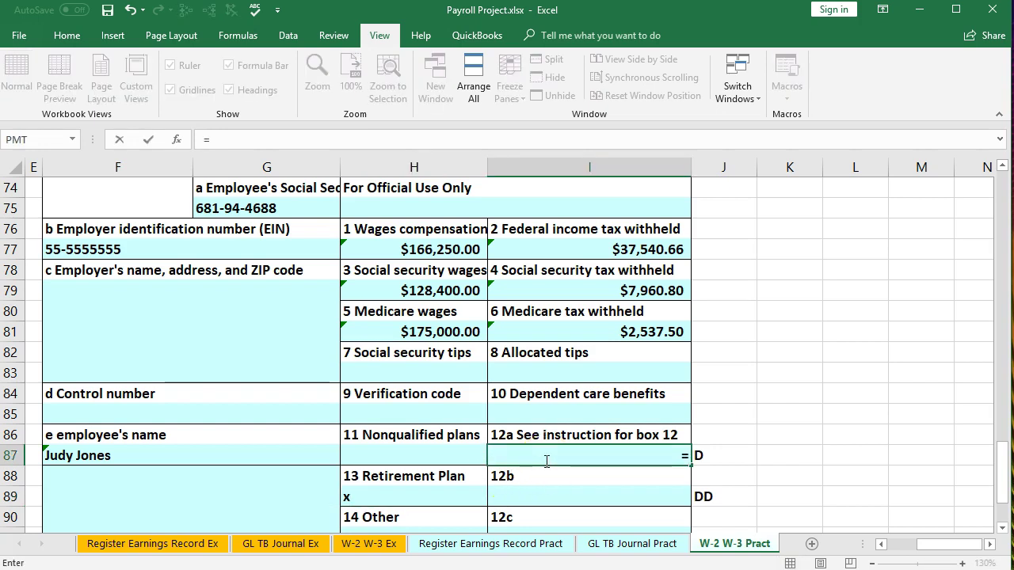
click(489, 543)
click(751, 484)
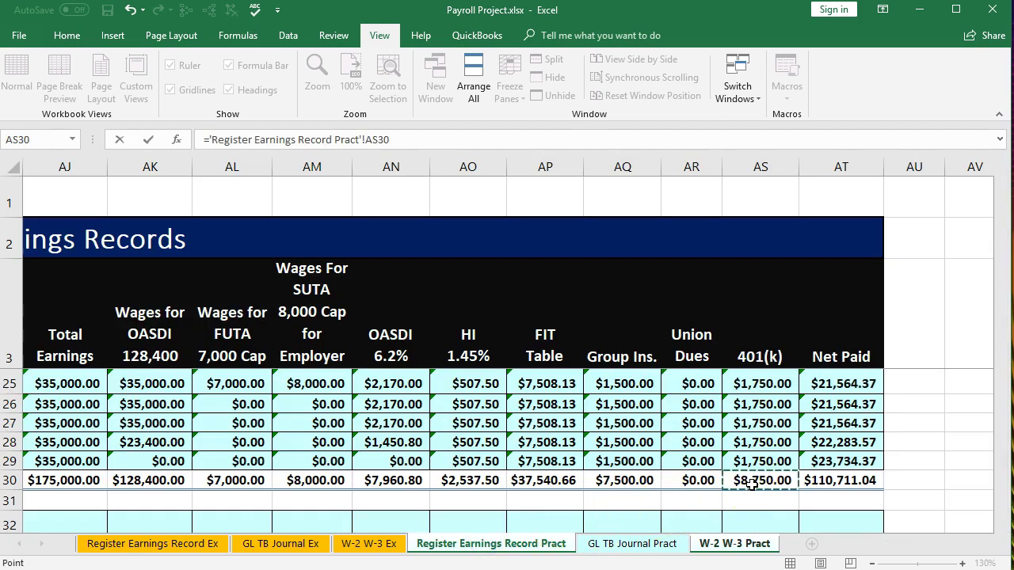
key(Return)
Return to the W-3 form on W-2 W-3 Pract and look over the cells for boxes 1, 3 and 5.
key(Down)
key(Down)
key(Down)
key(Down)
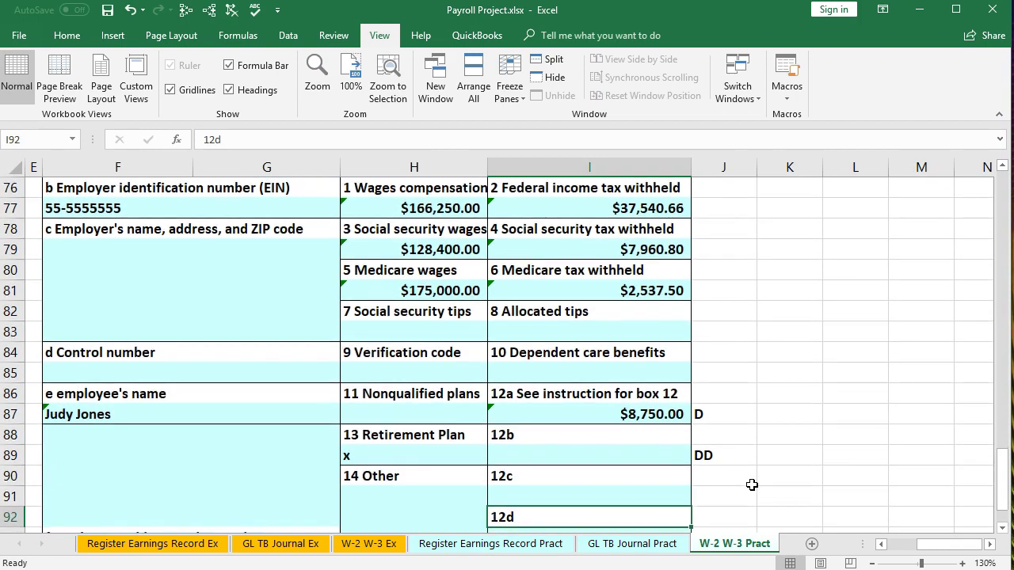
key(Down)
key(Home)
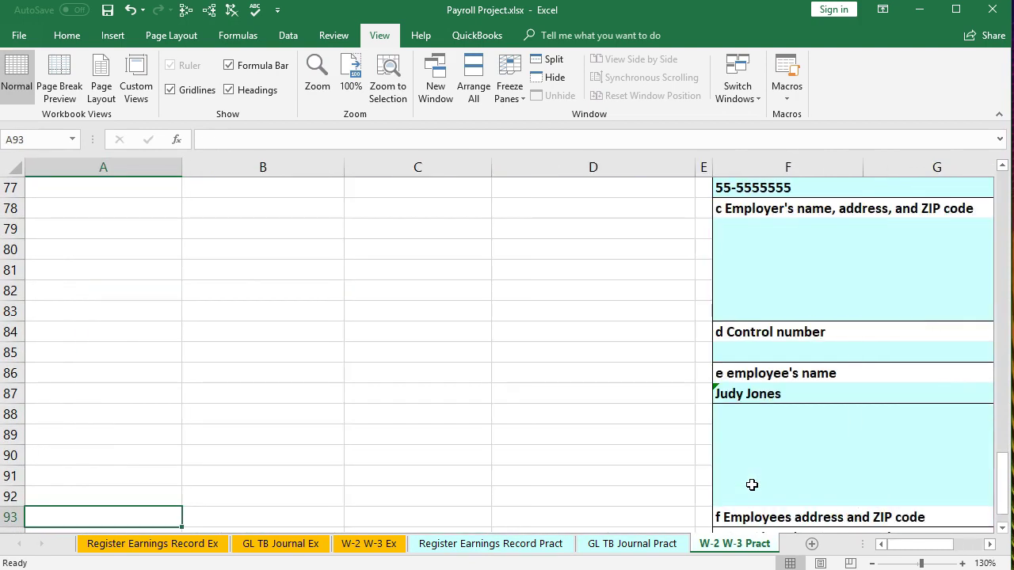
key(Page_Up)
key(Page_Up)
key(Page_Up)
key(Page_Up)
key(Page_Up)
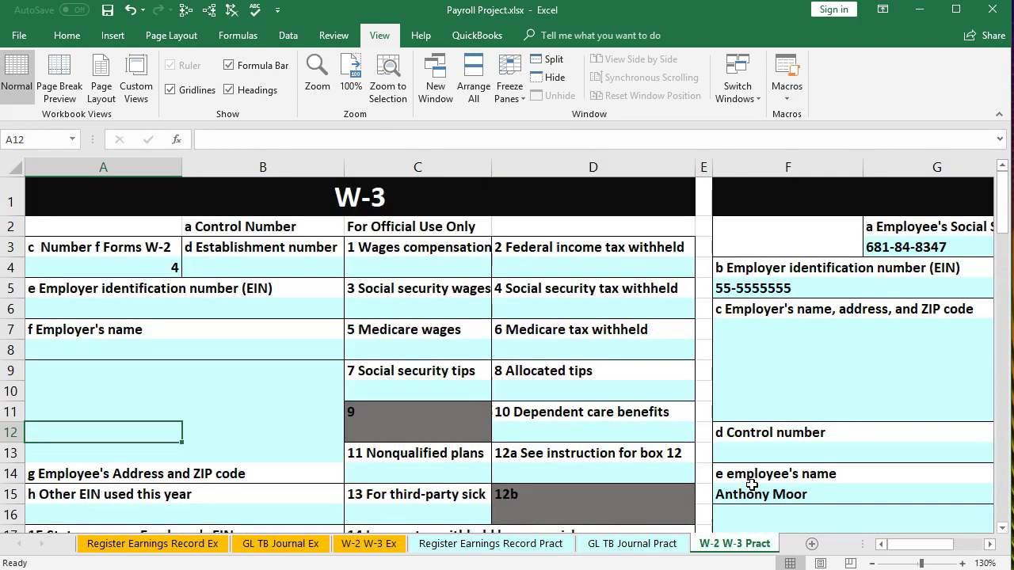
click(455, 272)
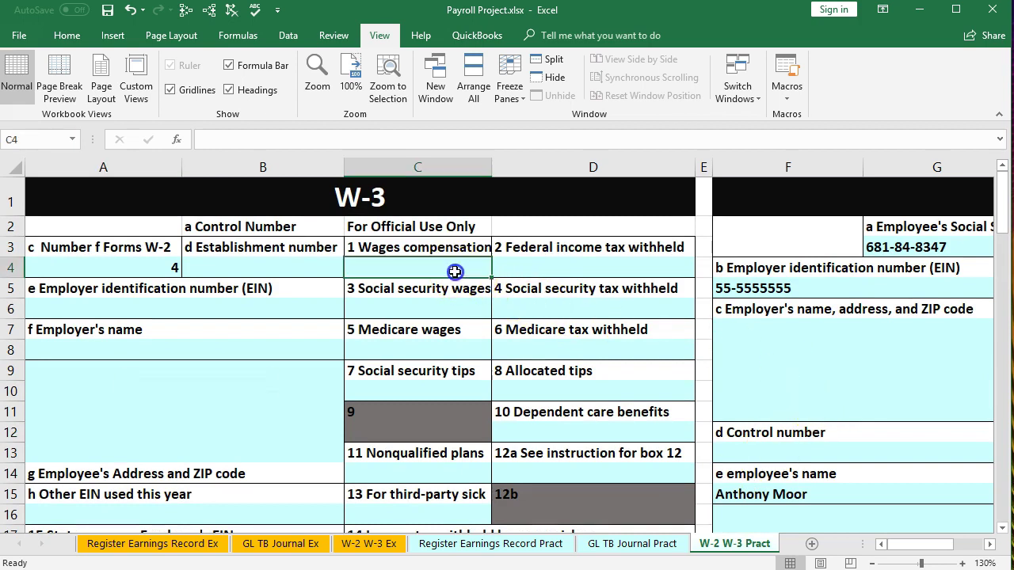
click(436, 305)
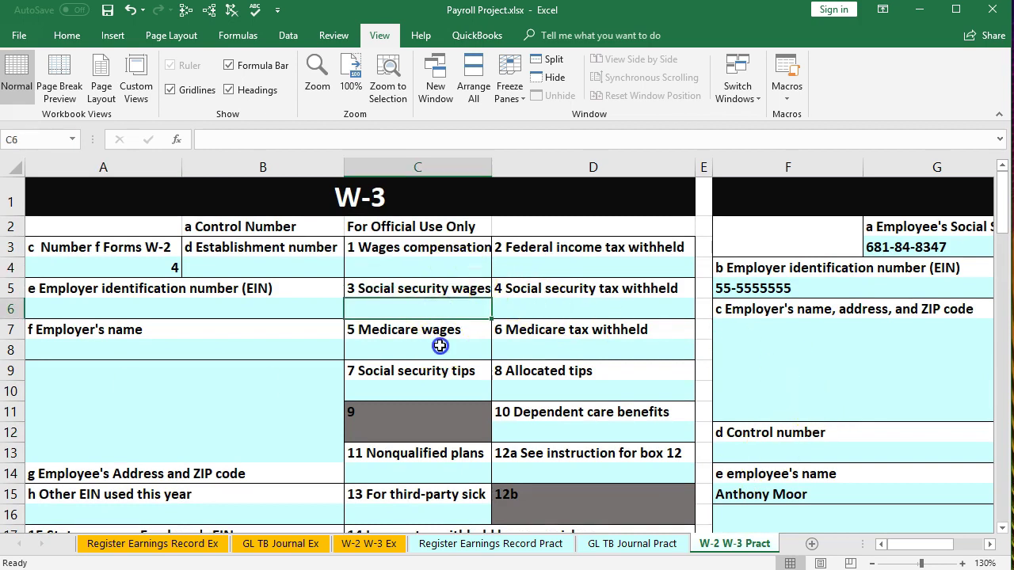
click(440, 346)
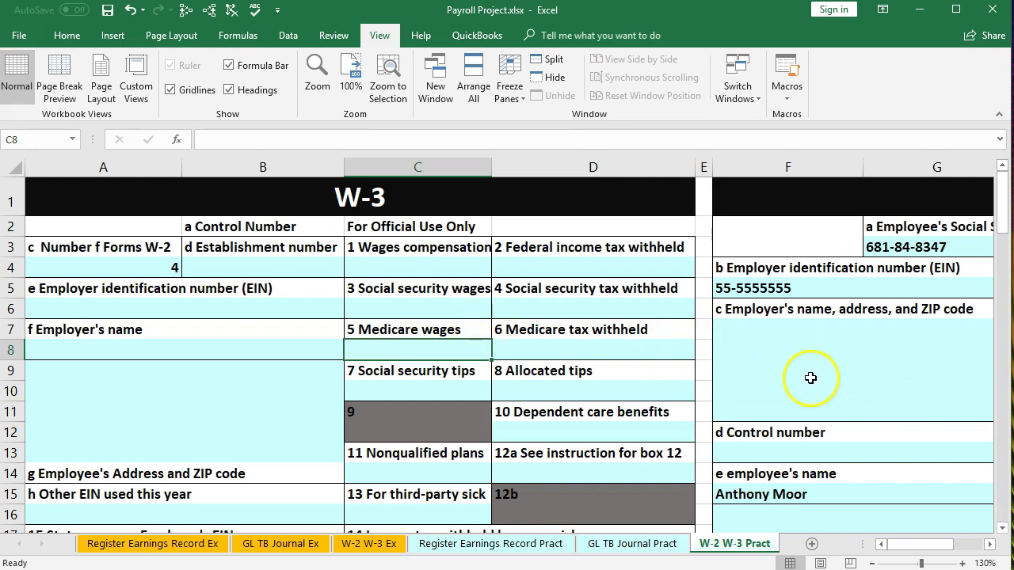
Total W-3 box 1 wages compensation (C4) from box 1 of the four W-2s with =H5+H29+H53+H77.
click(431, 265)
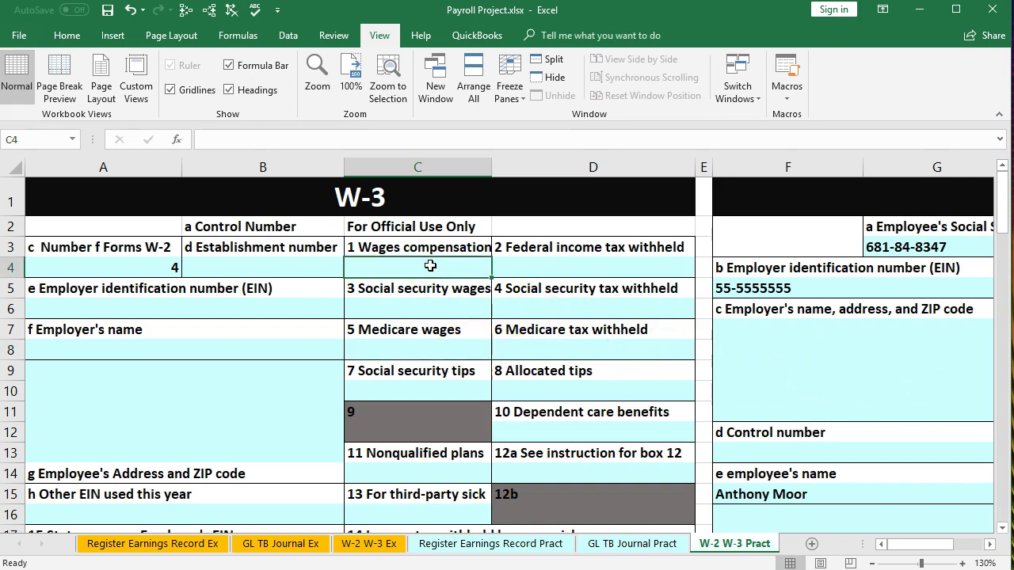
text(=)
click(990, 544)
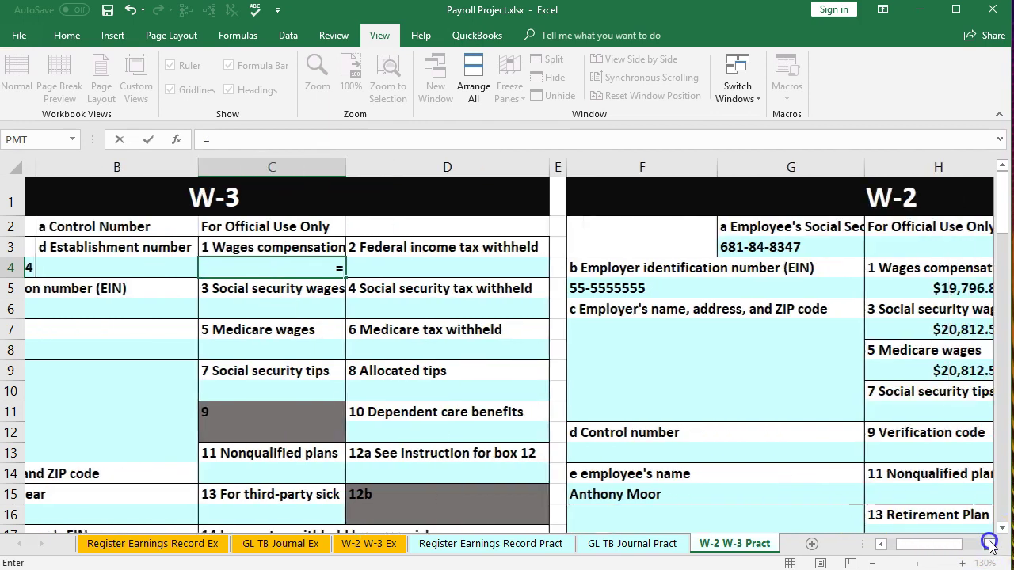
click(990, 544)
click(432, 289)
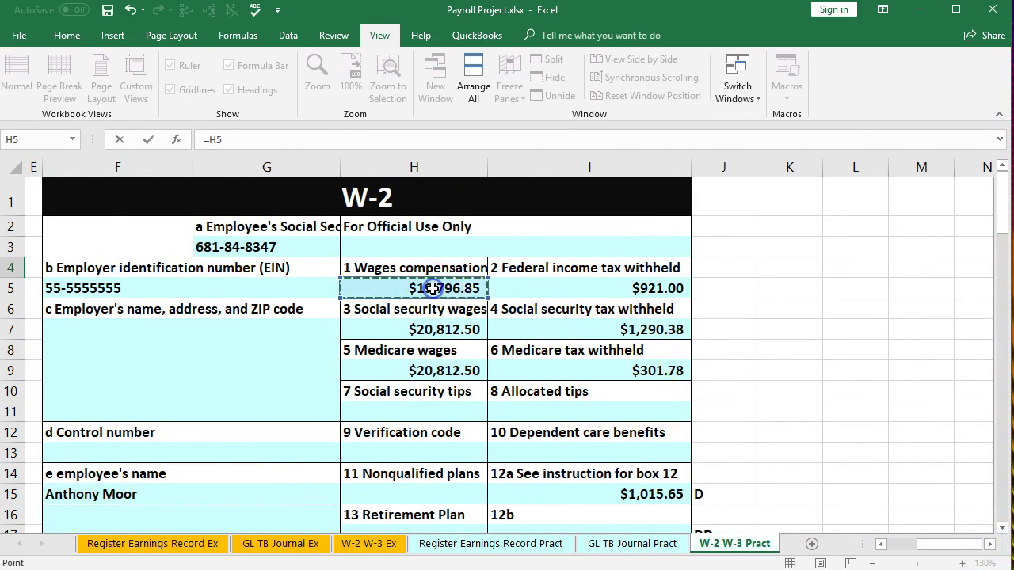
text(+)
scroll(535, 391, down, 6)
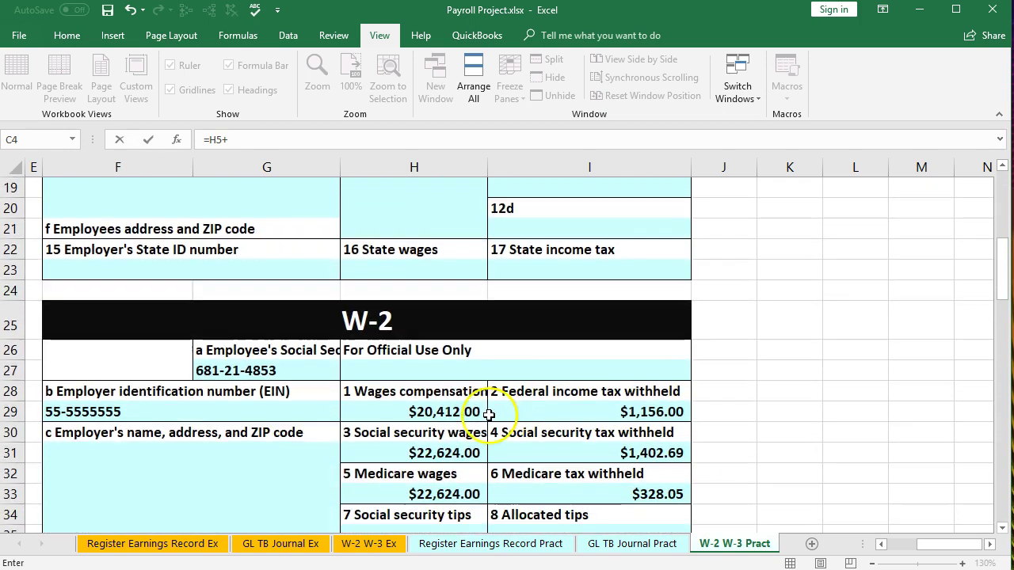
click(452, 413)
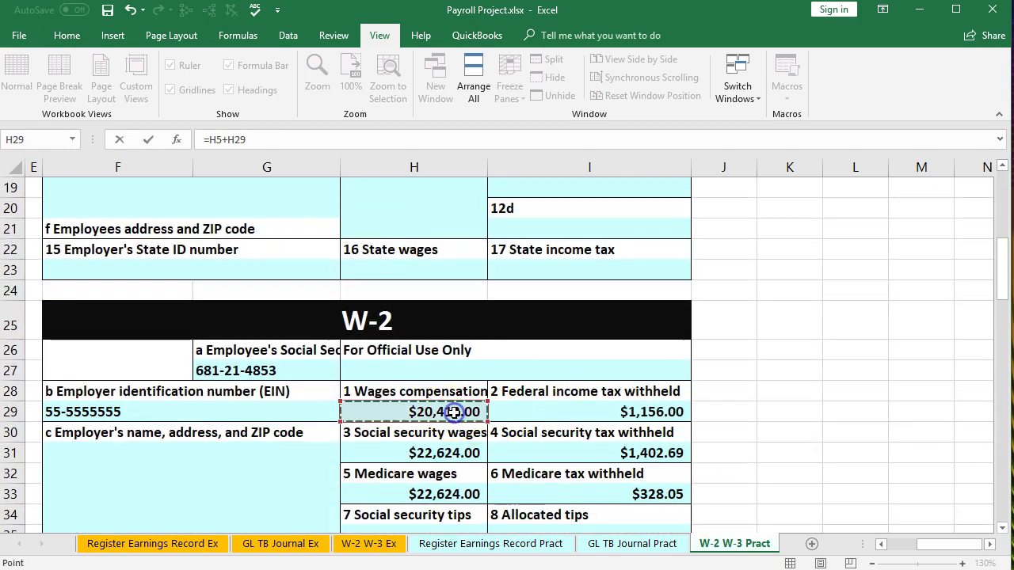
text(+)
scroll(453, 413, down, 6)
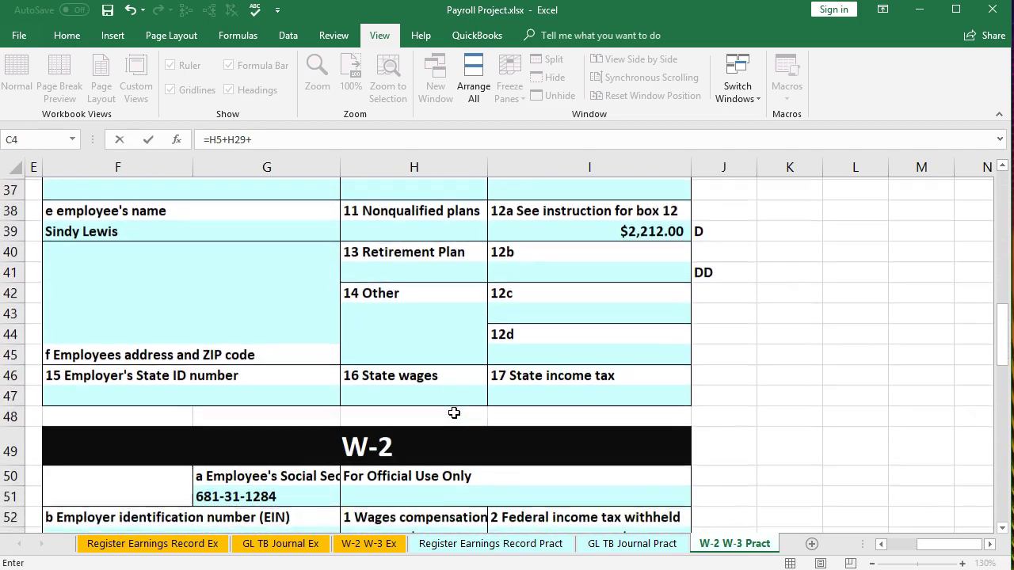
scroll(454, 412, down, 2)
click(452, 413)
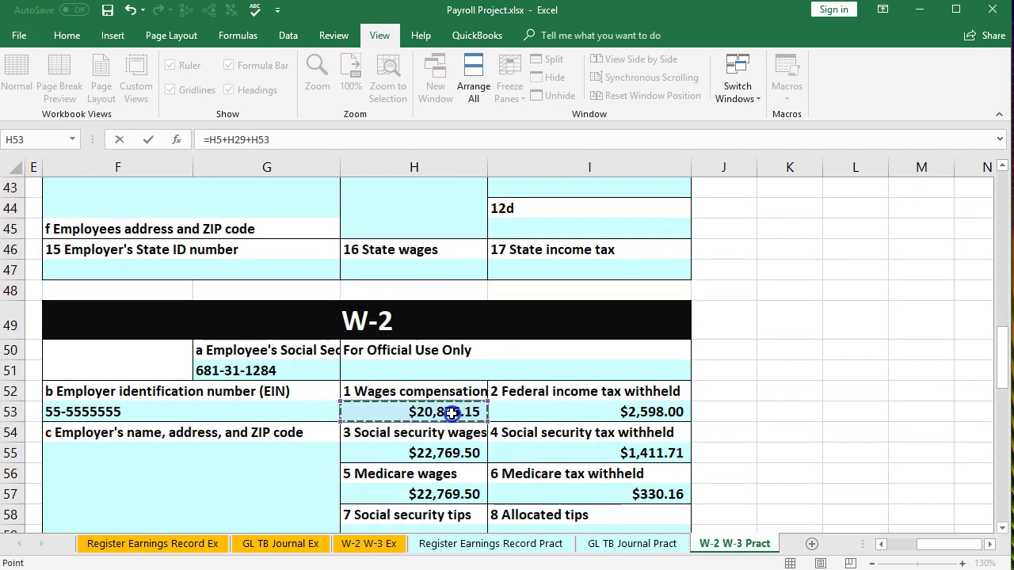
text(+)
scroll(452, 413, down, 8)
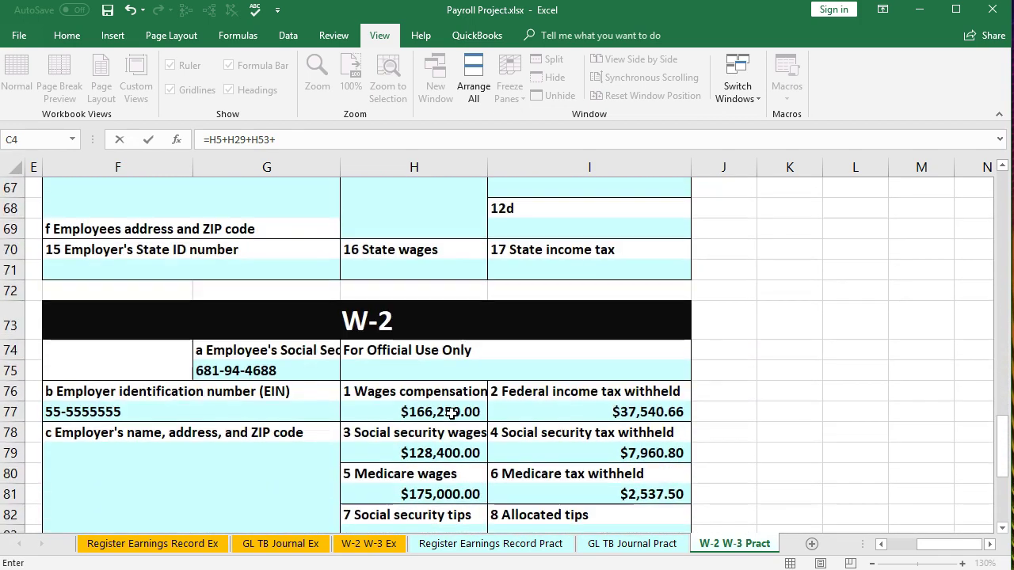
click(452, 413)
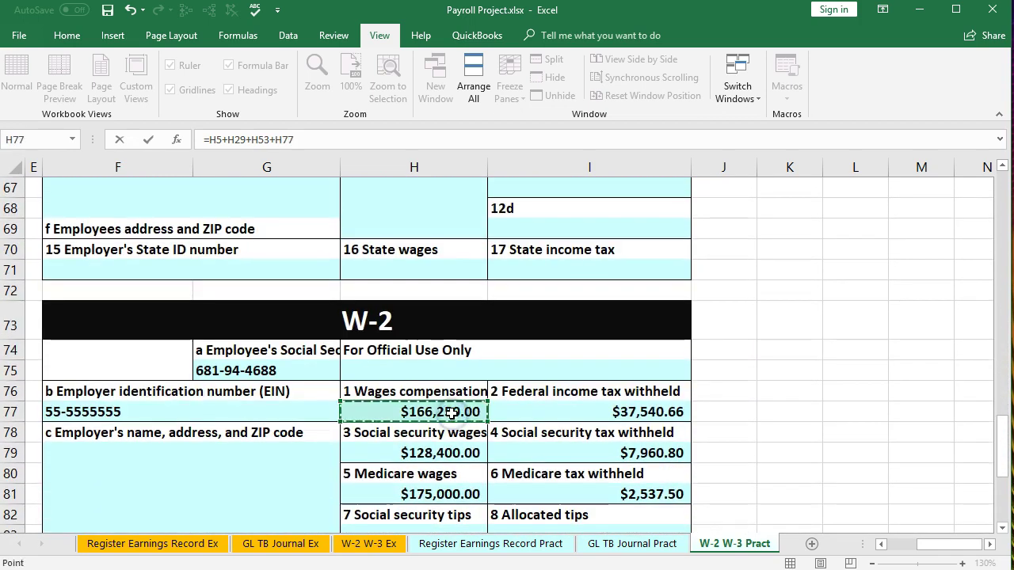
key(Return)
Review the box 1 wages total and its formula in C4 of the W-3.
key(Up)
key(Up)
key(Left)
key(Left)
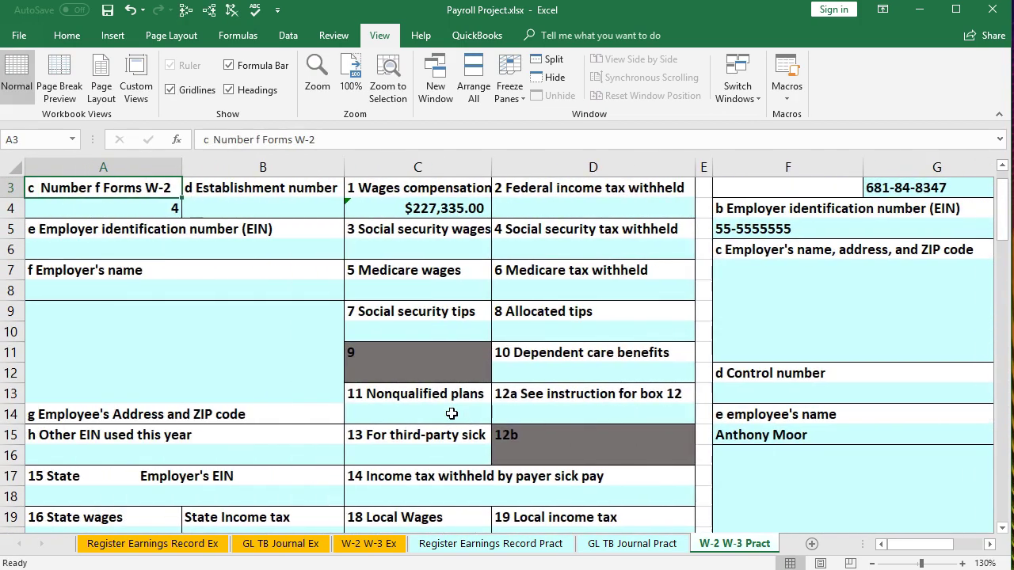
key(Up)
key(Down)
key(Right)
key(Right)
key(Down)
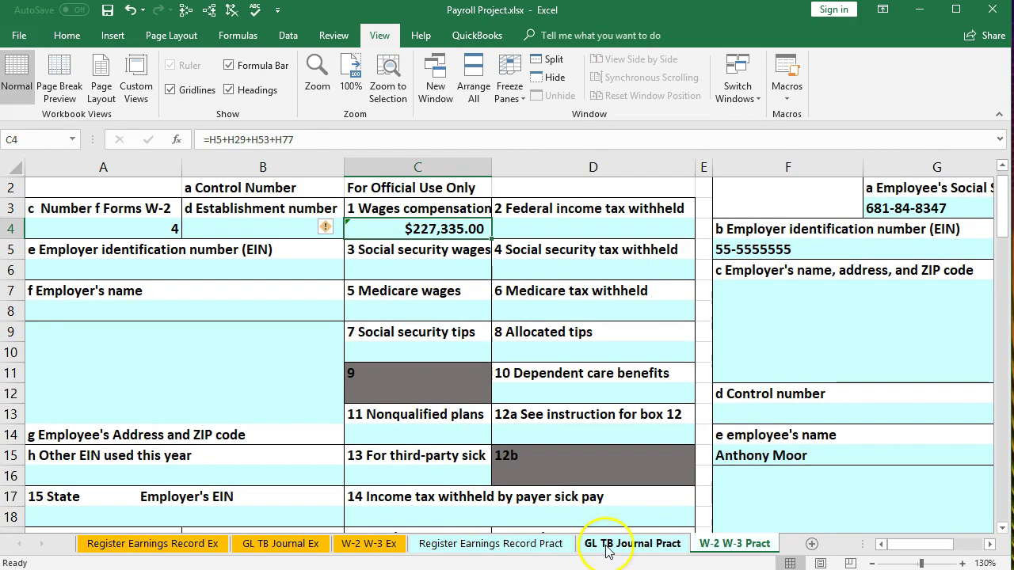
Open Calculator and find the all-employee totals in row 34 of Register Earnings Record Pract.
click(537, 547)
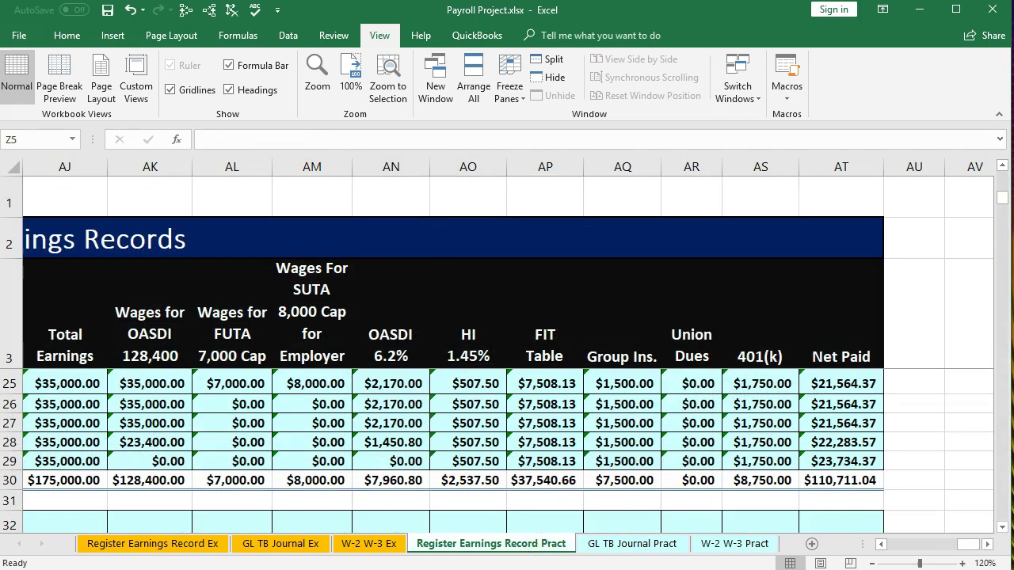
key(XF86Calculator)
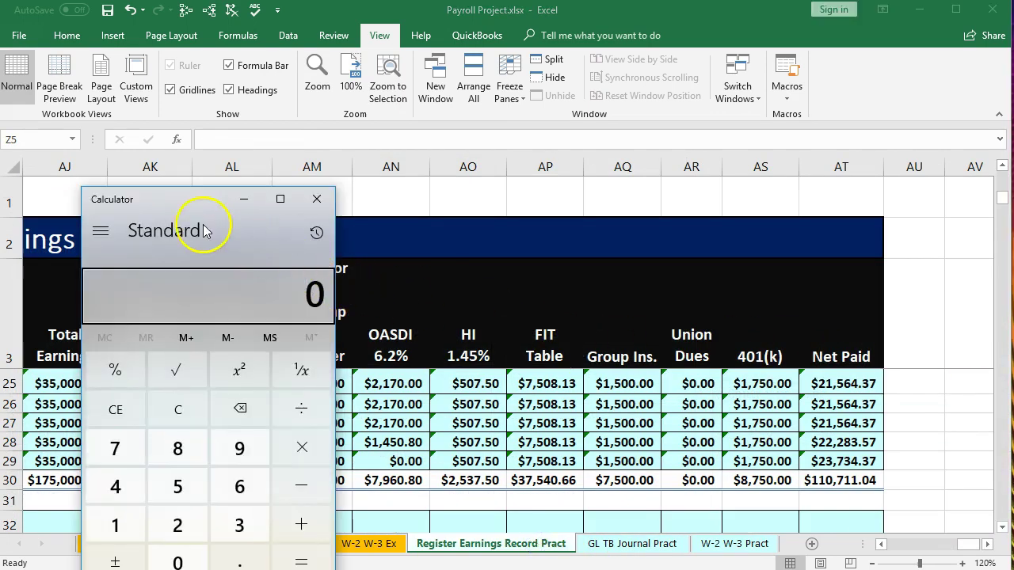
drag(203, 229, 683, 230)
click(1003, 181)
scroll(577, 412, down, 5)
scroll(593, 447, up, 3)
click(596, 457)
key(Left)
key(Left)
key(Left)
key(Left)
key(Left)
key(Left)
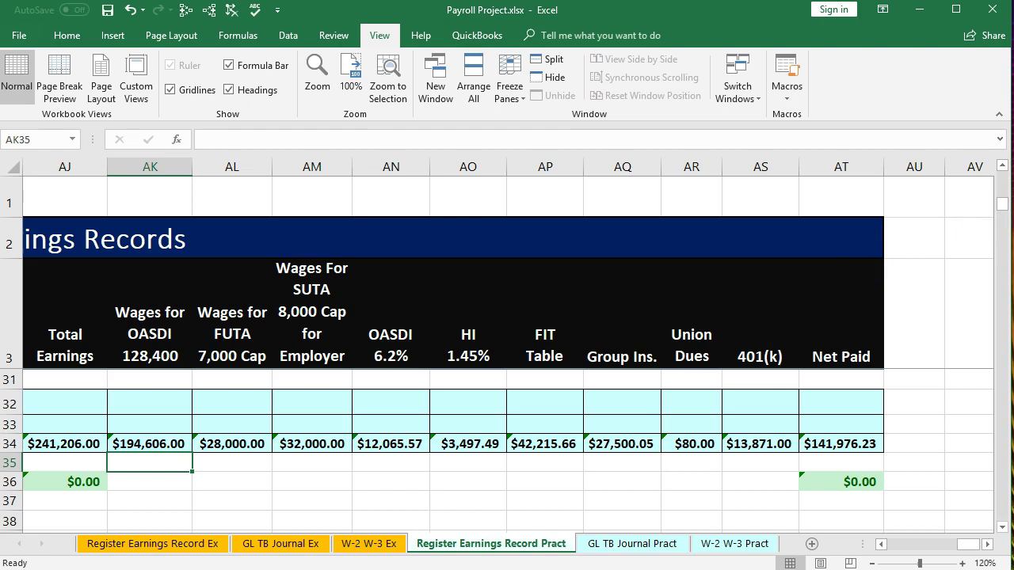
Check W-3 box 1 in Calculator by subtracting the 401(k) total, 13871, from total earnings, 241206.
key(alt+Tab)
drag(607, 209, 442, 217)
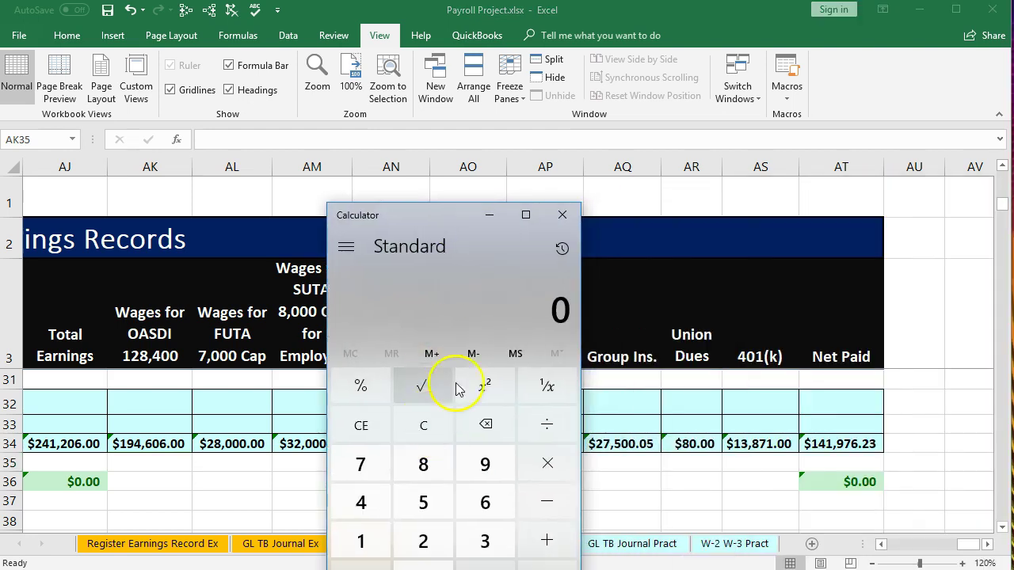
text(241206)
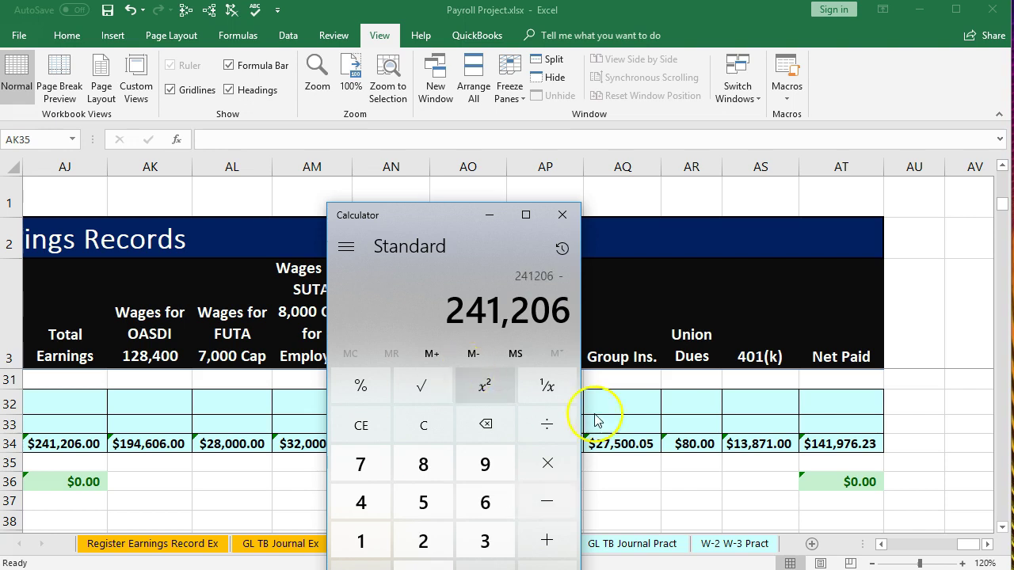
text(13871)
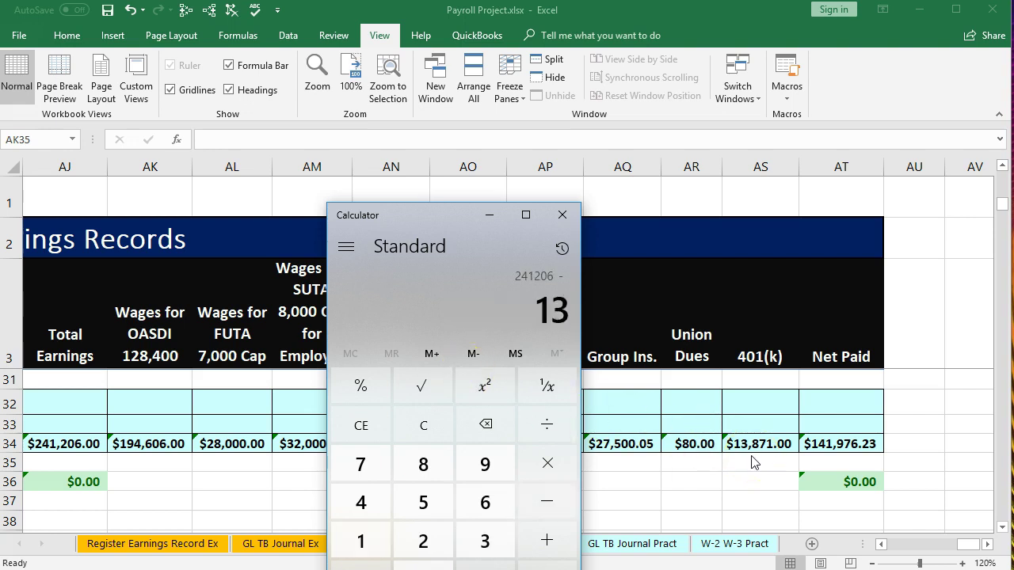
key(Return)
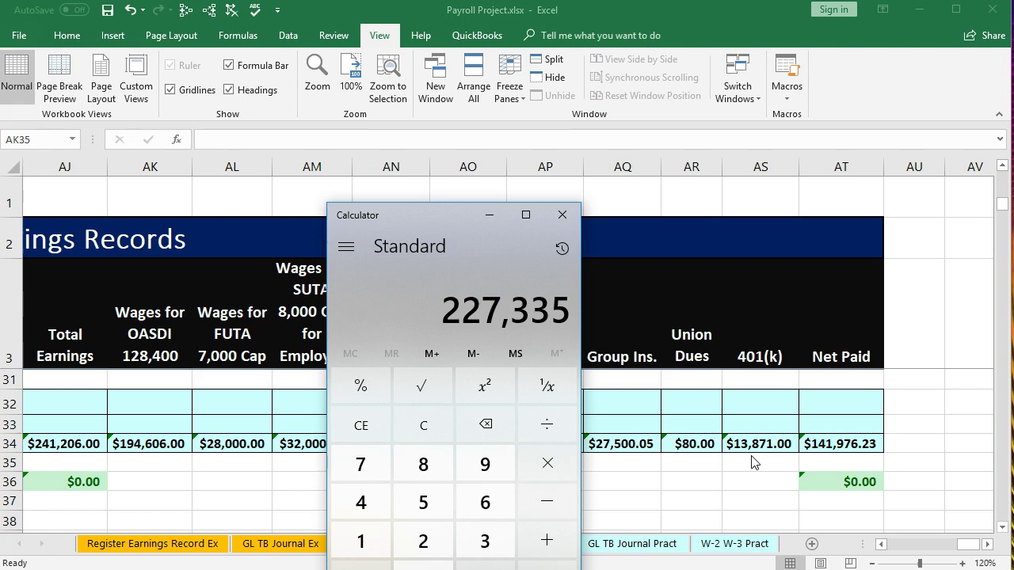
drag(436, 215, 1013, 216)
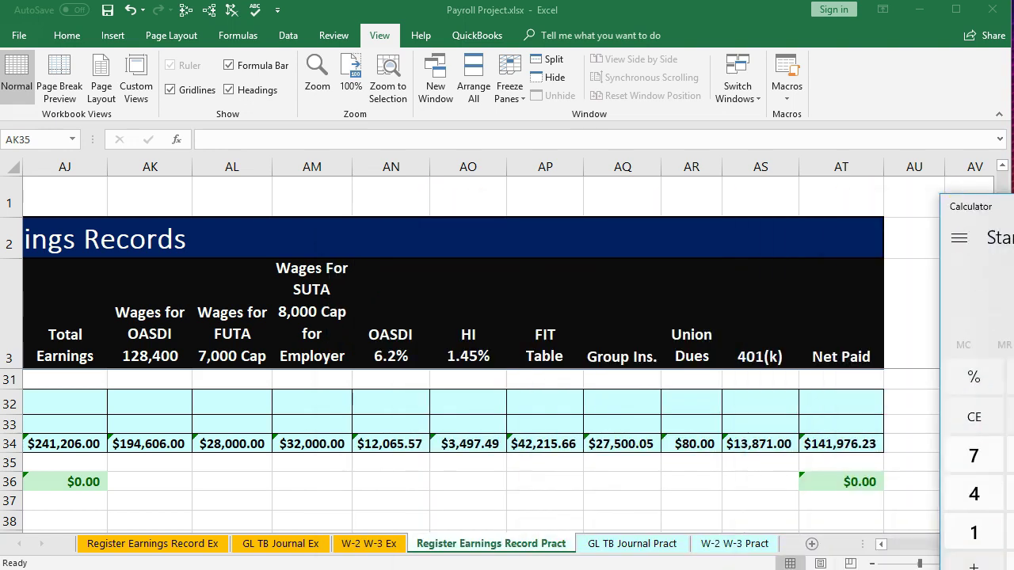
Total W-3 box 2 federal income tax withheld (D4) from box 2 of the four W-2s with =I5+I29+I53+I77.
click(708, 545)
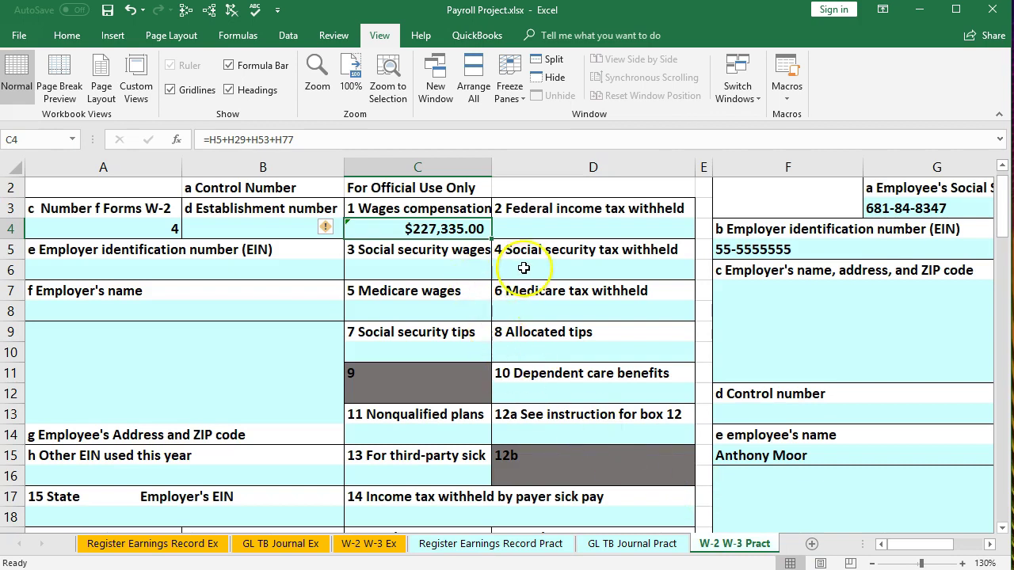
click(542, 234)
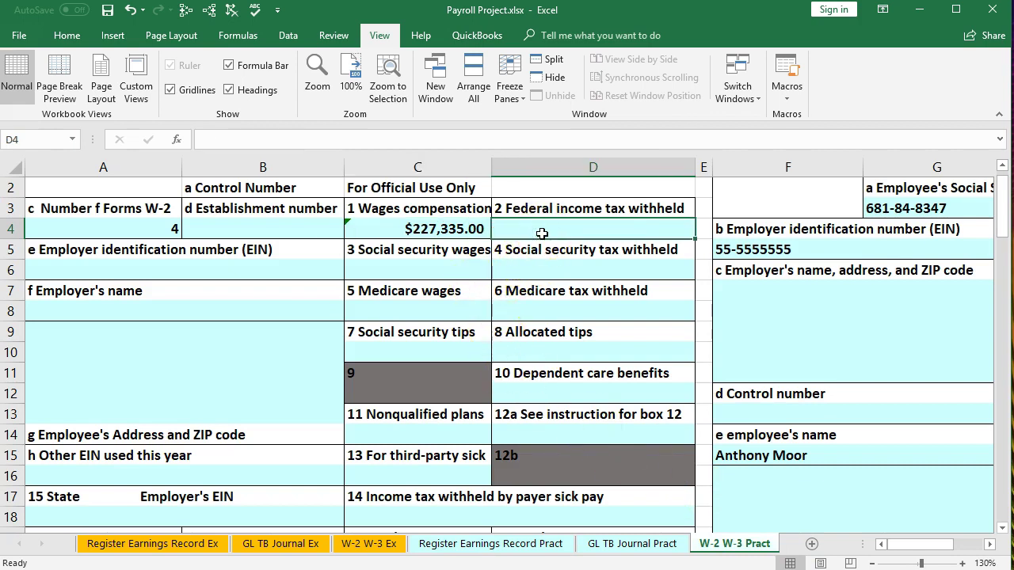
text(=)
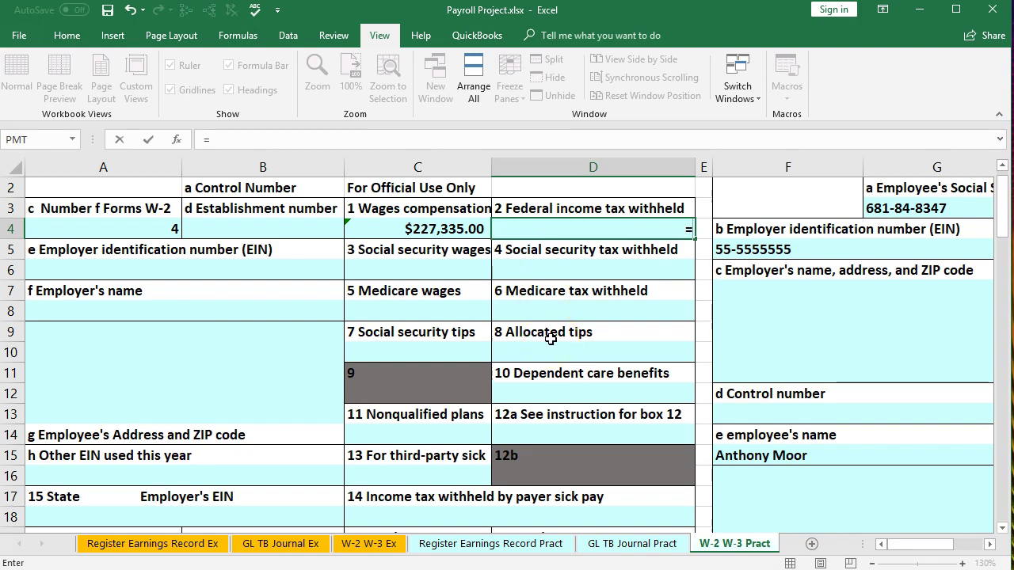
click(782, 296)
scroll(781, 293, right, 3)
click(780, 293)
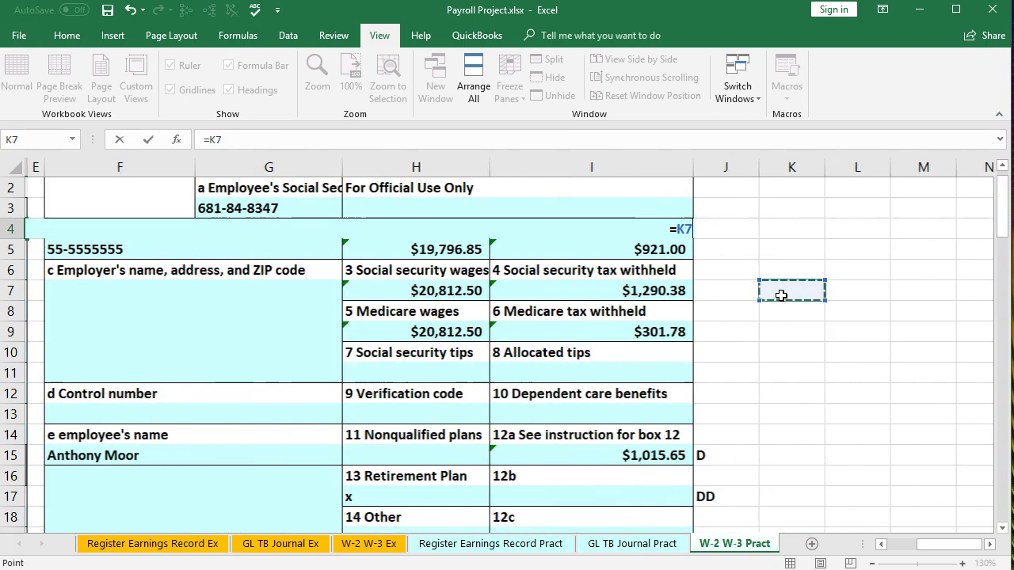
scroll(780, 293, up, 1)
click(640, 287)
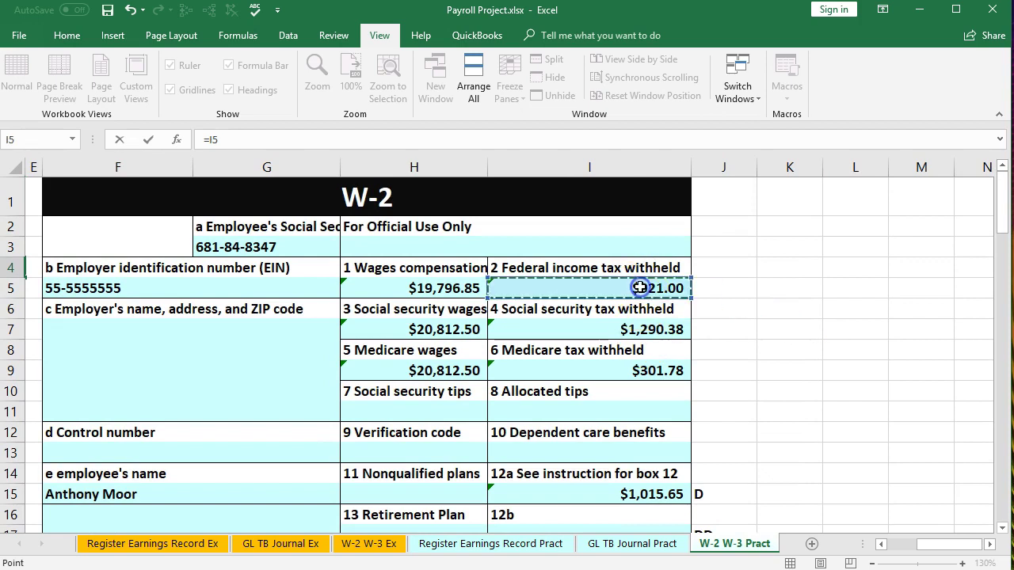
text(+)
scroll(615, 299, down, 7)
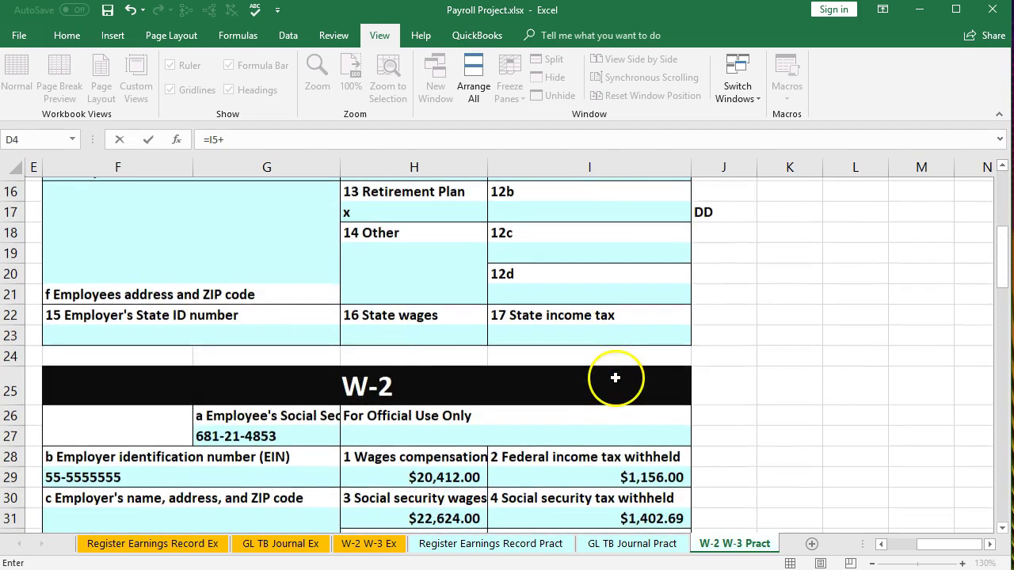
click(617, 357)
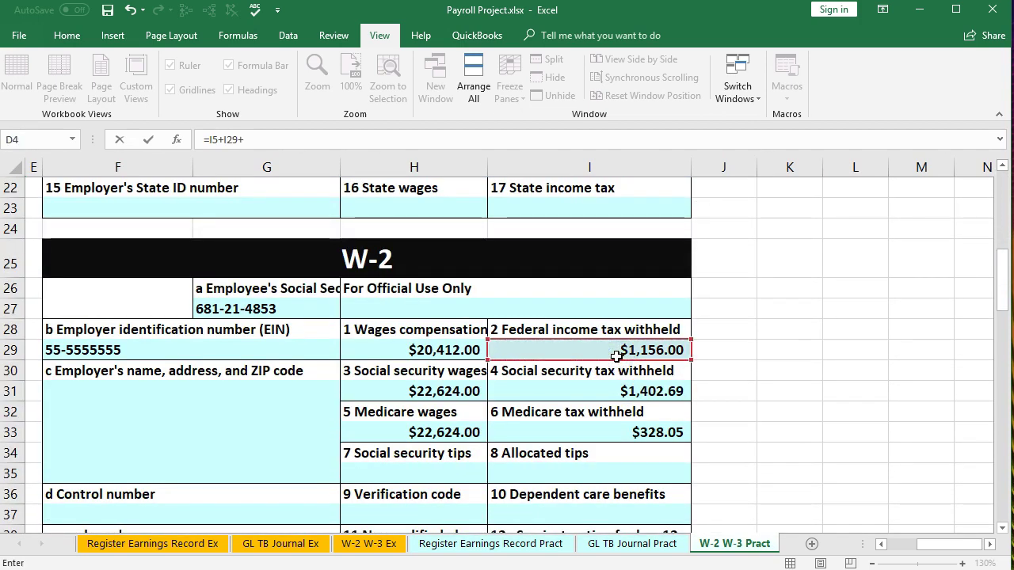
scroll(616, 357, down, 5)
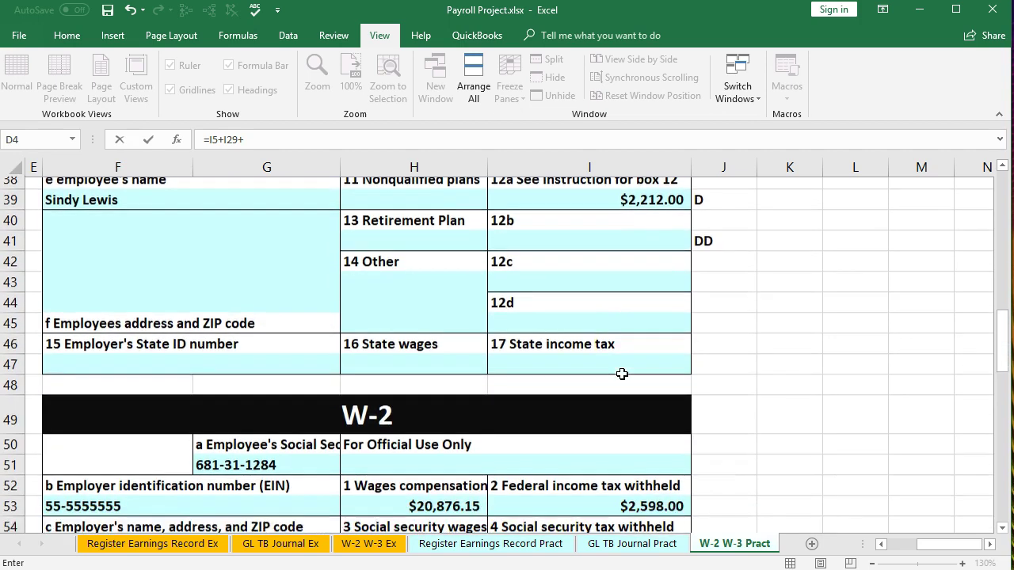
scroll(622, 374, down, 1)
scroll(621, 374, up, 4)
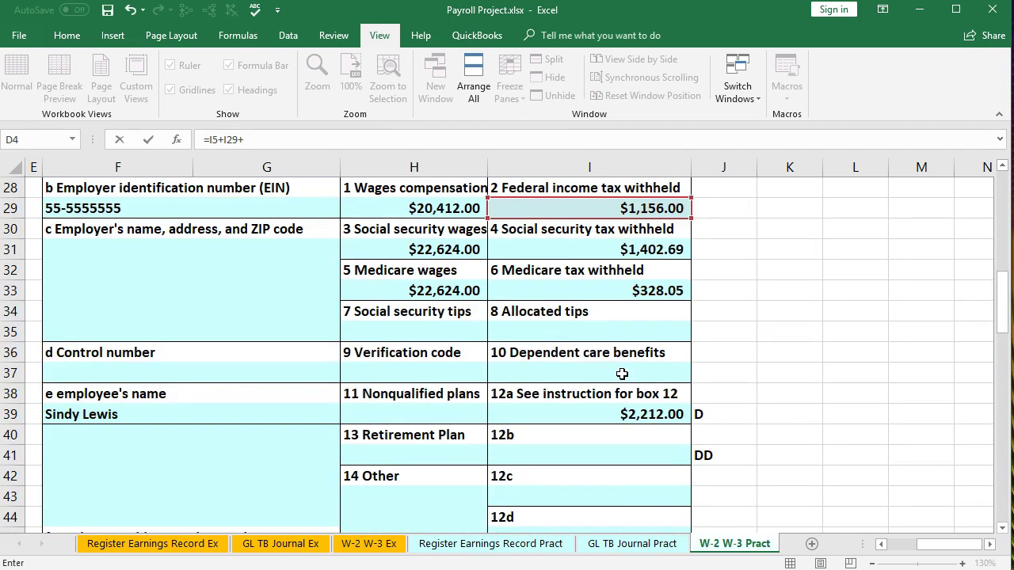
scroll(622, 374, down, 6)
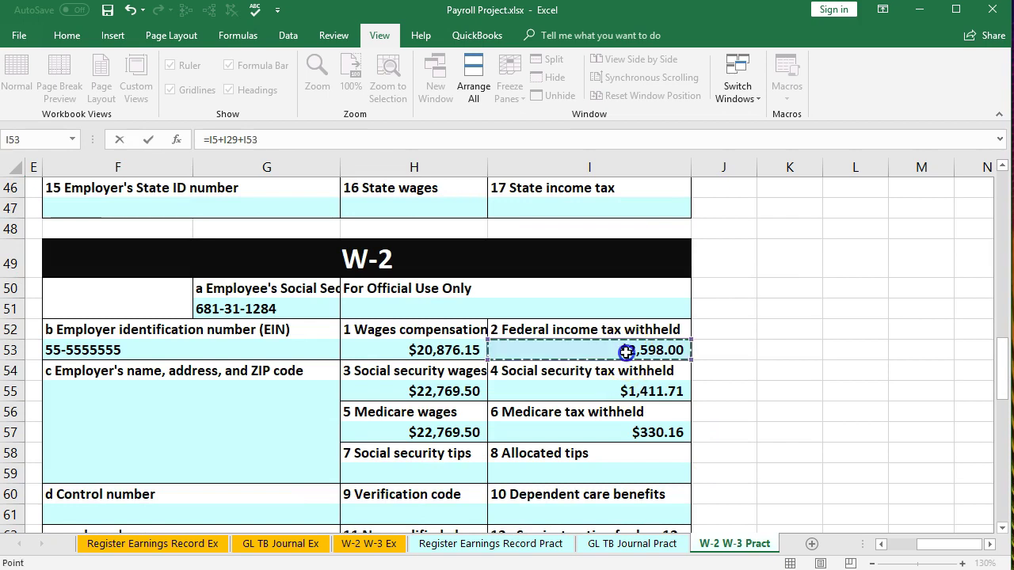
scroll(638, 346, down, 8)
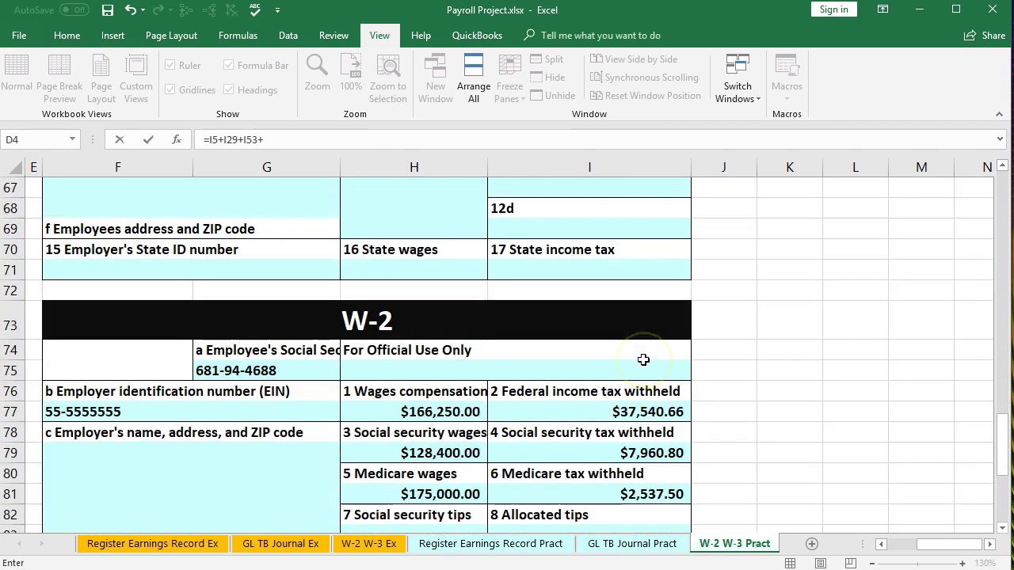
key(Return)
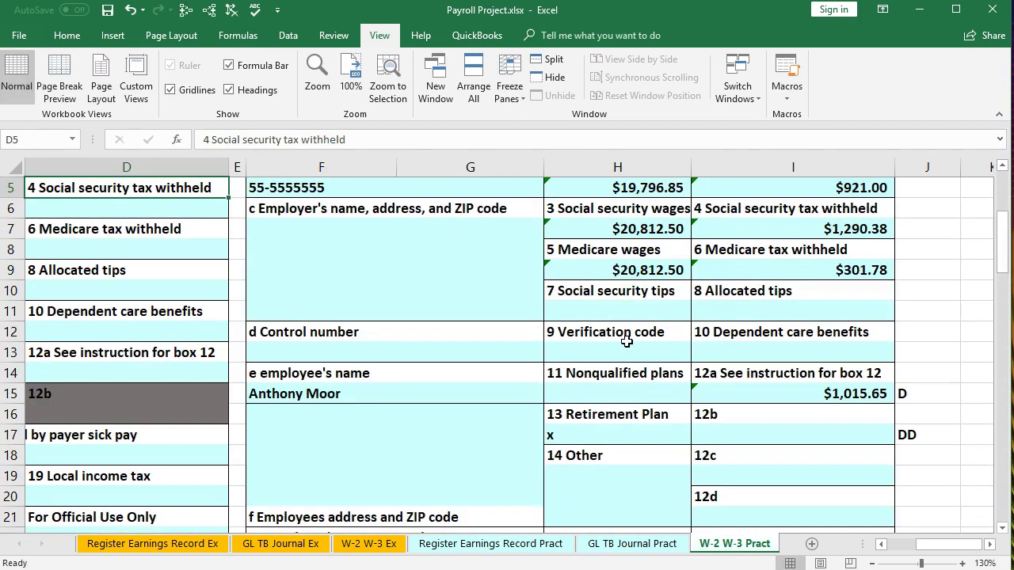
Check the W-3 box 2 total in D4 against the FIT total in row 34 of Register Earnings Record Pract.
key(Up)
key(Up)
key(Left)
key(Down)
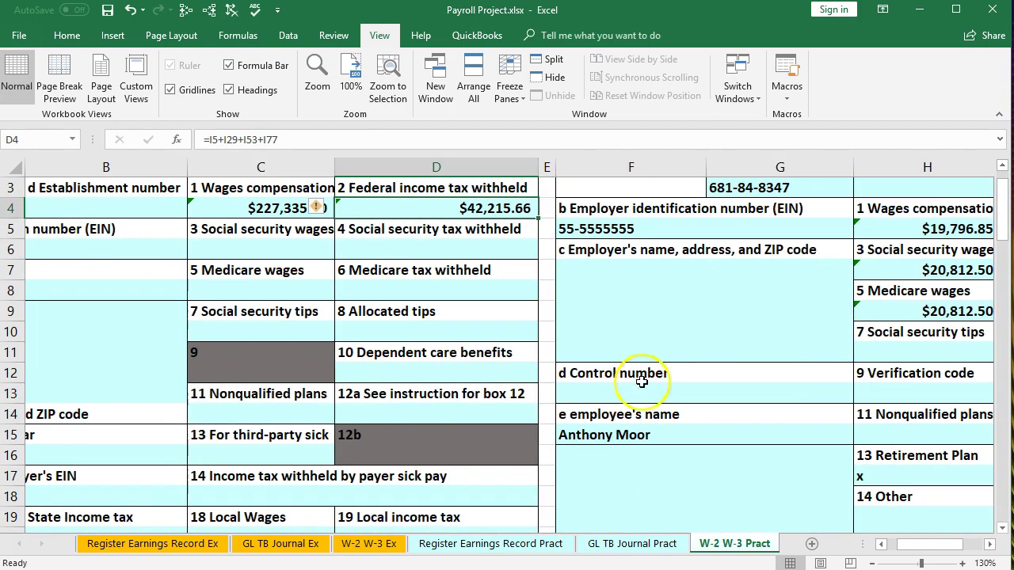
click(520, 545)
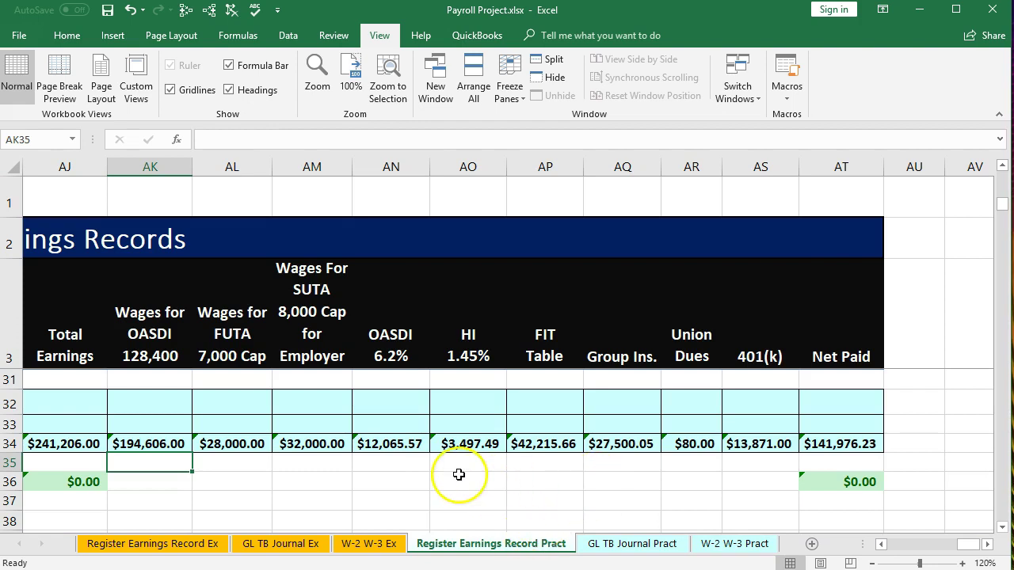
click(400, 448)
key(Right)
key(Right)
click(567, 450)
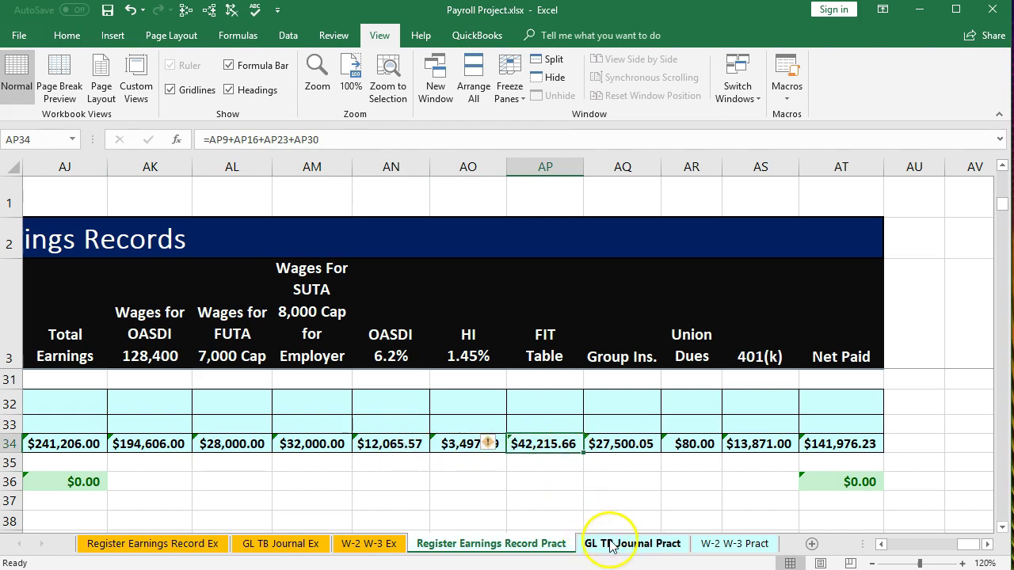
click(713, 544)
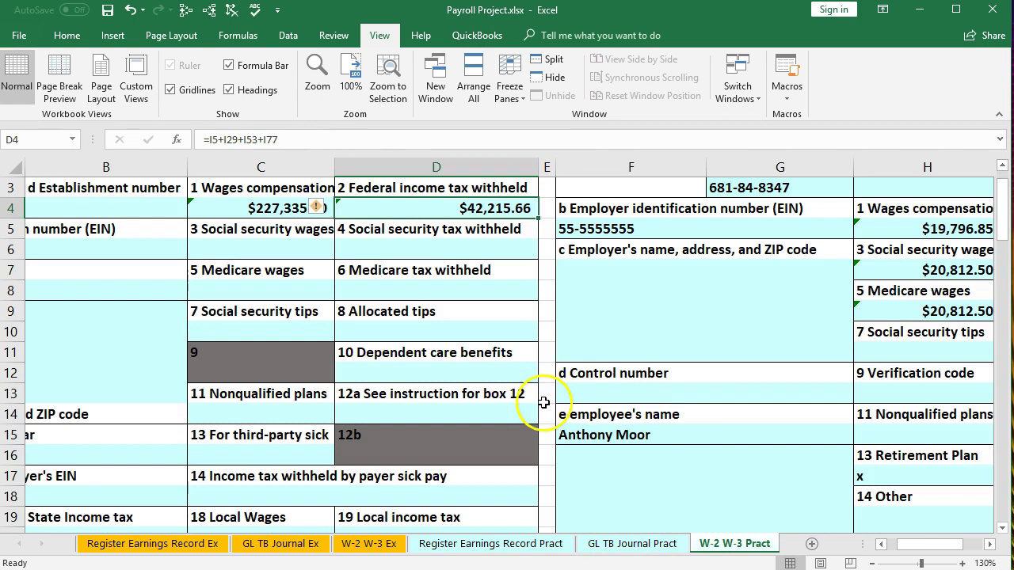
Total W-3 box 3 social security wages (C6) from box 3 of the four W-2s with =H7+H31+H55+H79.
click(291, 249)
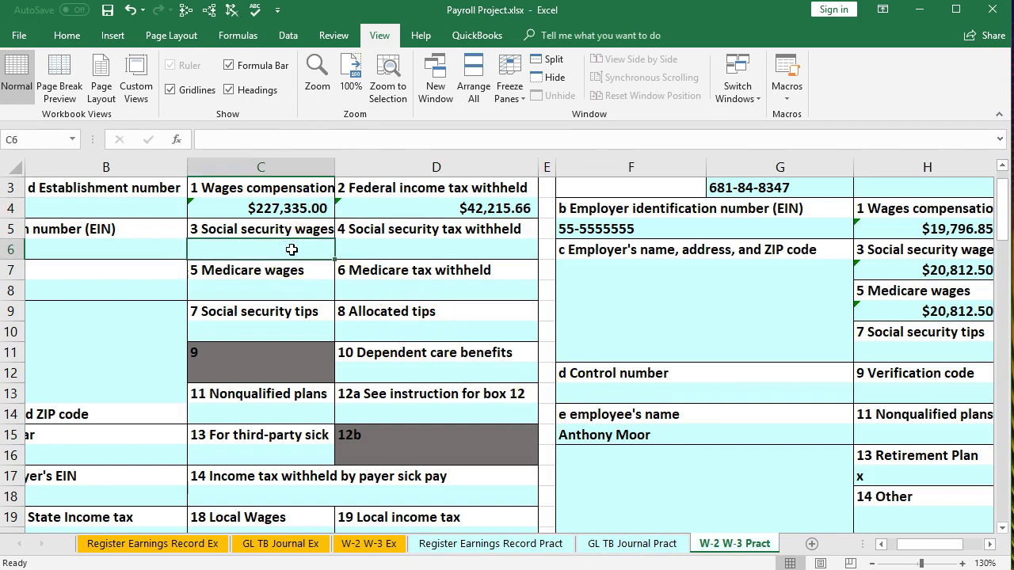
click(990, 545)
click(990, 545)
scroll(951, 412, up, 1)
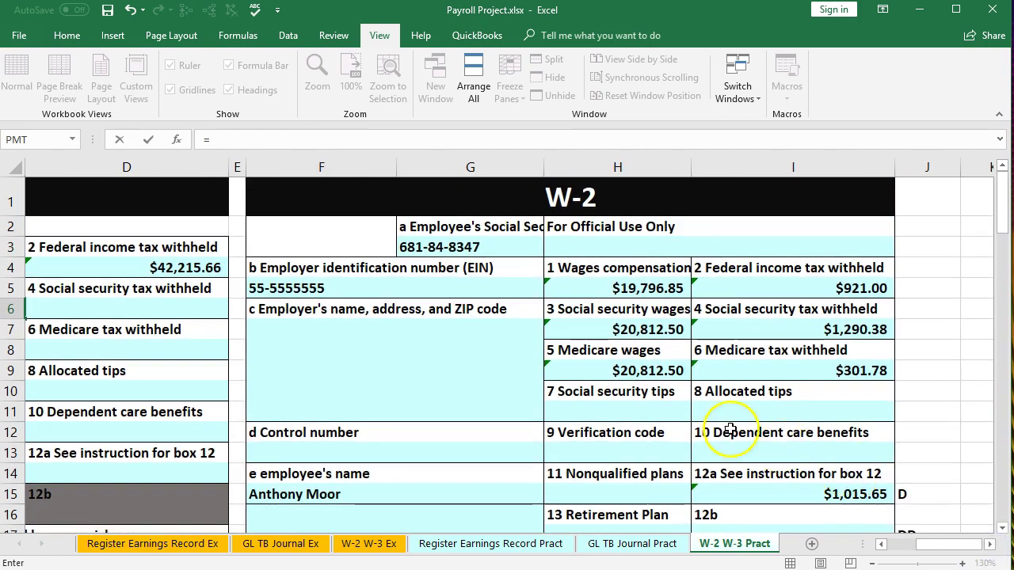
click(633, 331)
text(+)
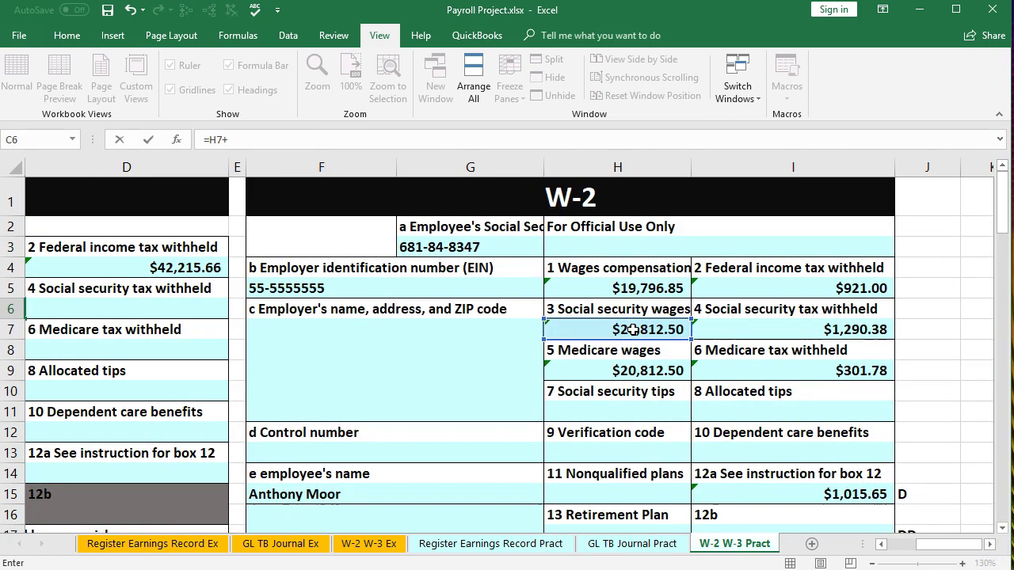
scroll(634, 330, down, 6)
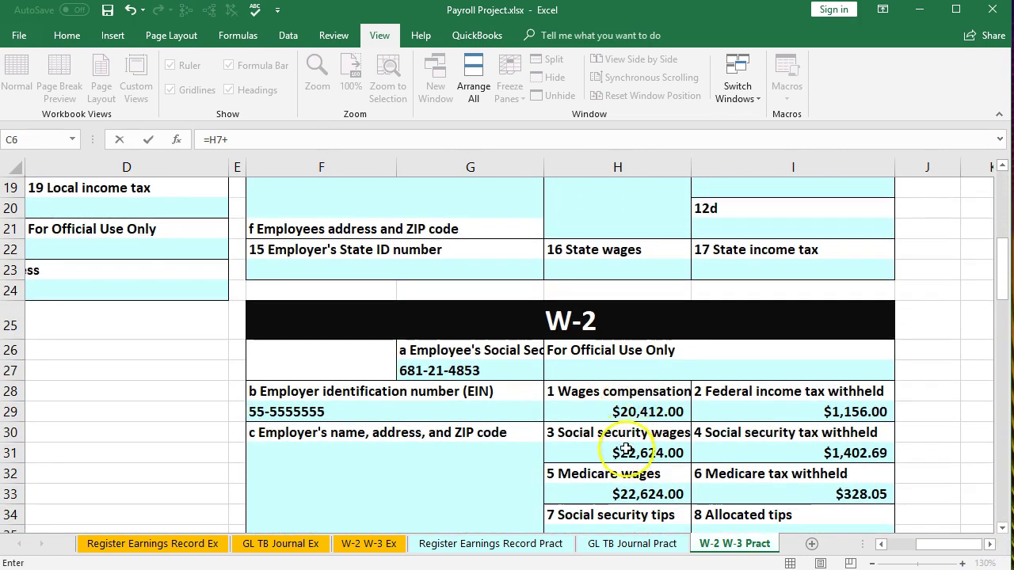
click(626, 450)
text(+)
scroll(626, 452, down, 3)
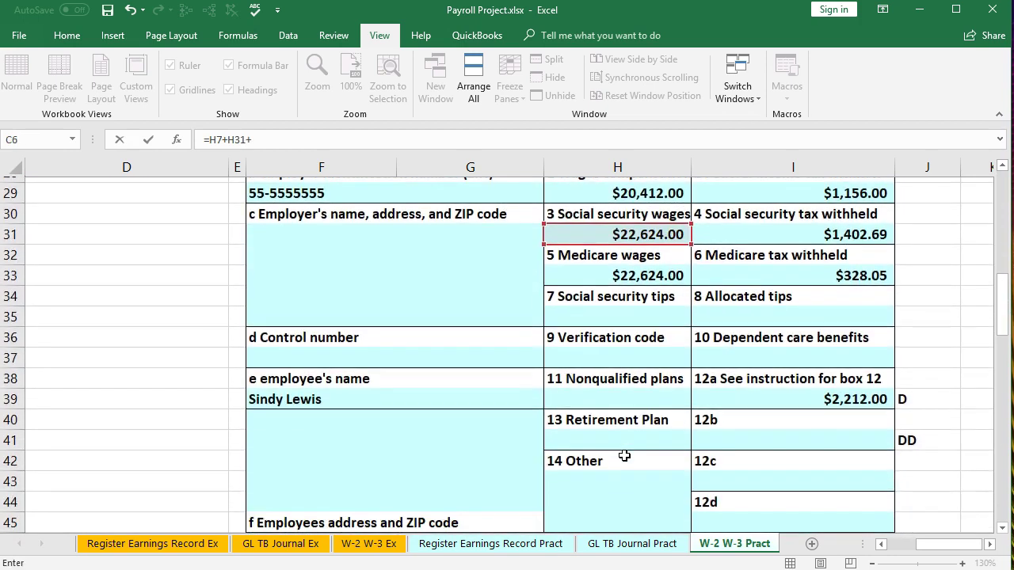
scroll(624, 456, down, 5)
click(624, 454)
text(+)
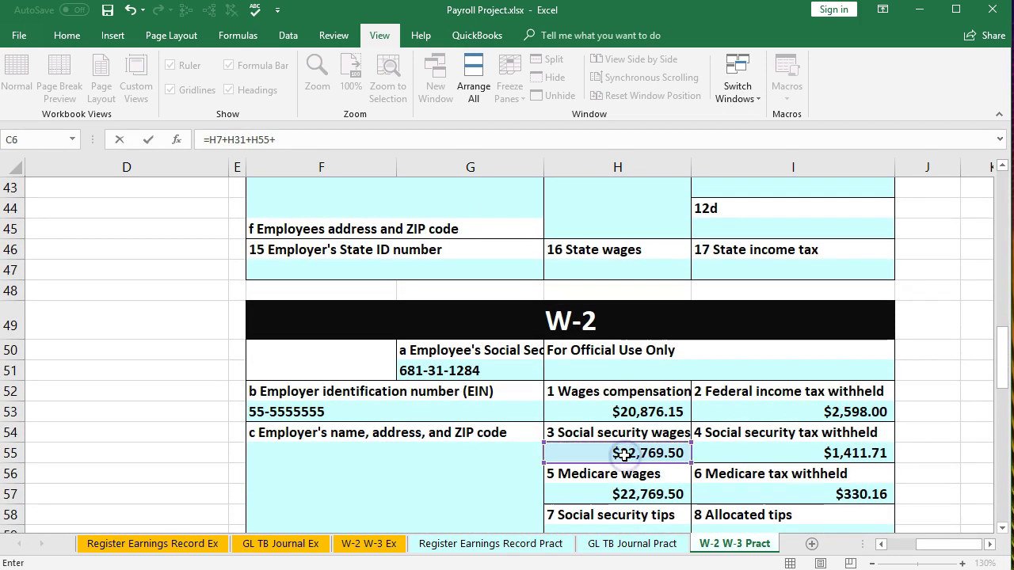
scroll(624, 453, down, 8)
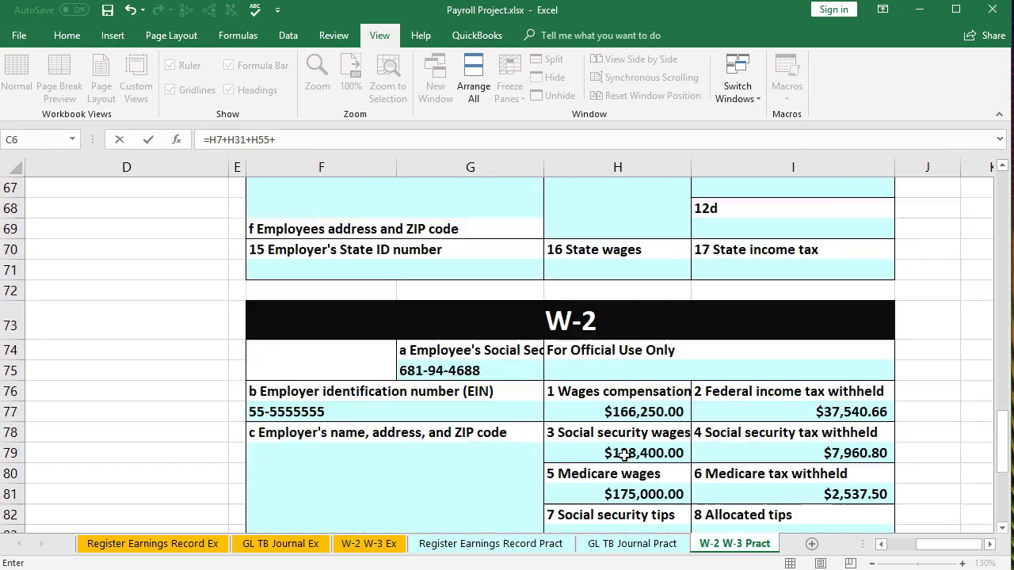
scroll(625, 455, down, 1)
click(629, 391)
key(Return)
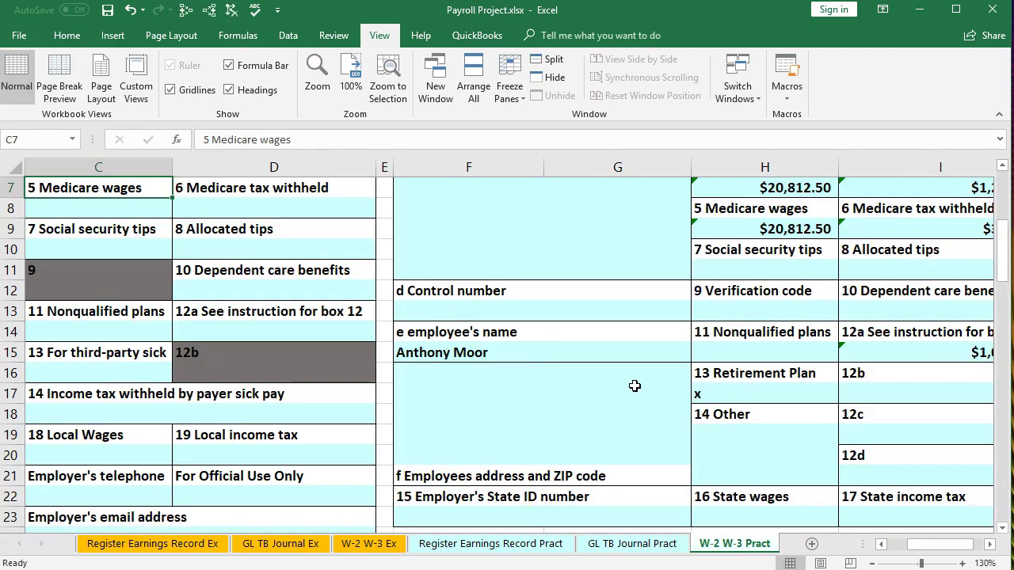
Compare the W-3 box 3 total in C6 with the Wages for OASDI total in AK34 of Register Earnings Record Pract.
key(Up)
key(Left)
key(Up)
key(Left)
key(Up)
key(Down)
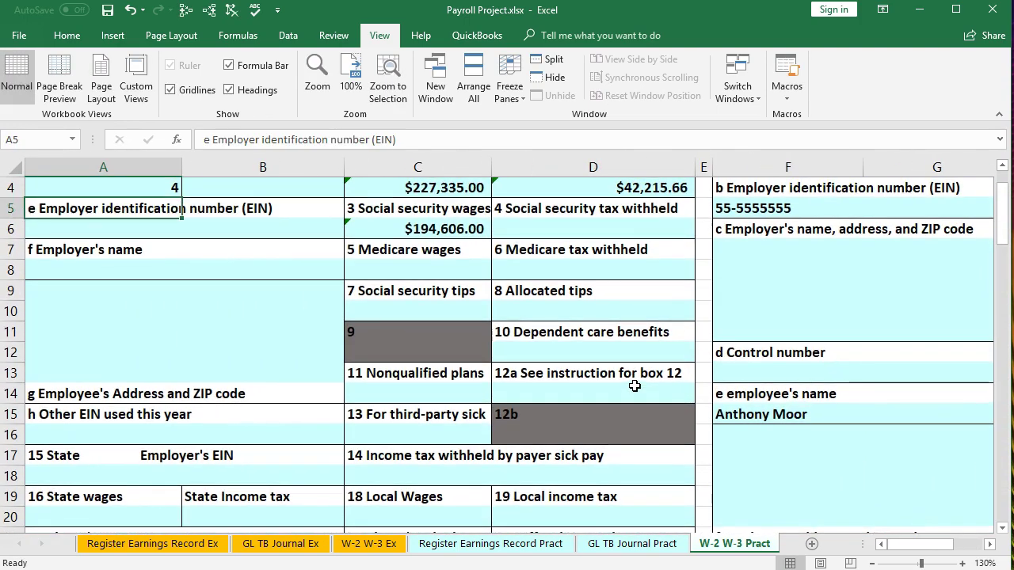
key(Right)
key(Down)
scroll(491, 364, up, 1)
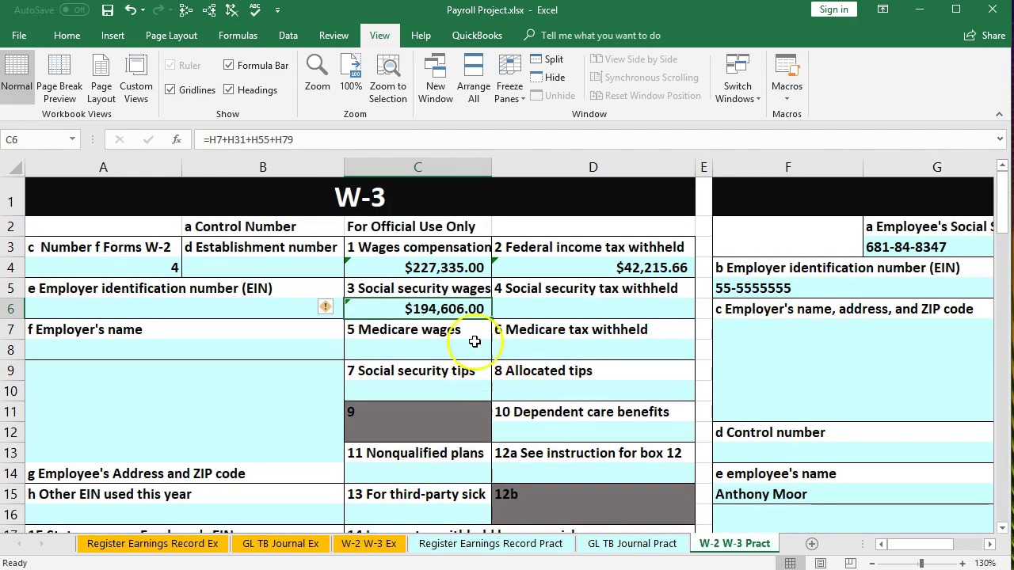
click(539, 552)
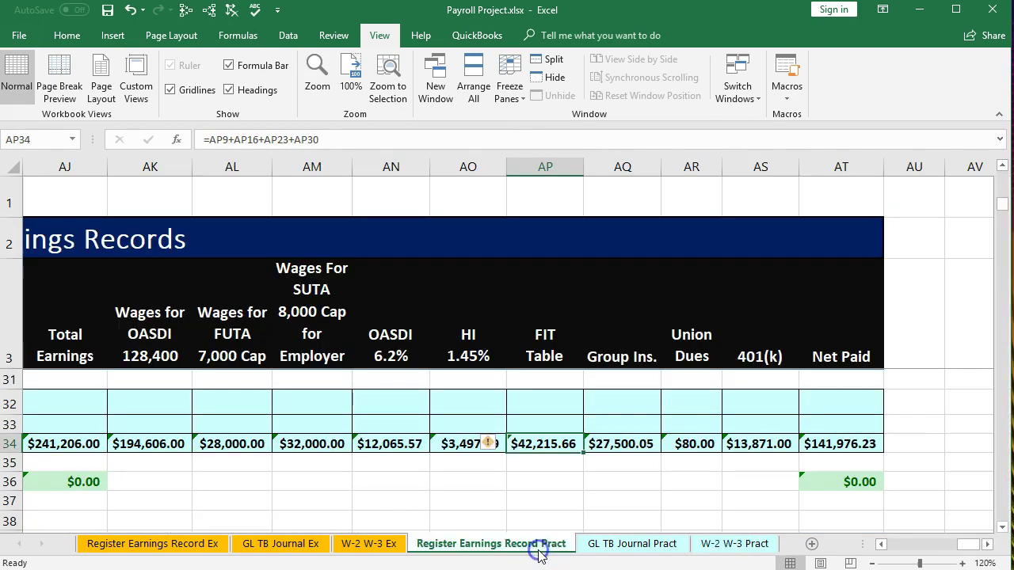
click(166, 451)
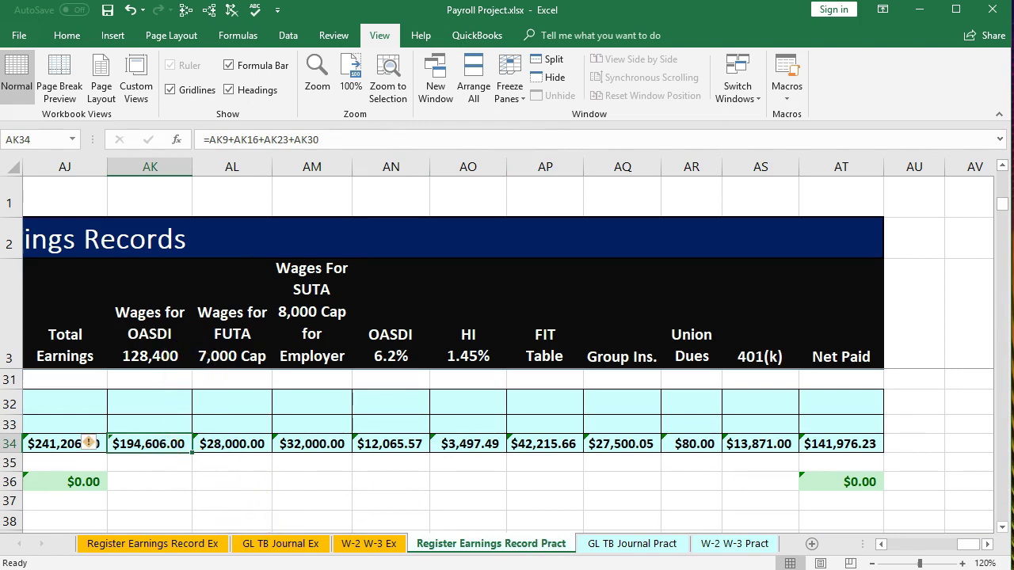
click(713, 543)
click(449, 313)
Total W-3 box 4 social security tax withheld (D6) from box 4 of the four W-2s with =I7+I31+I55+I79.
click(554, 309)
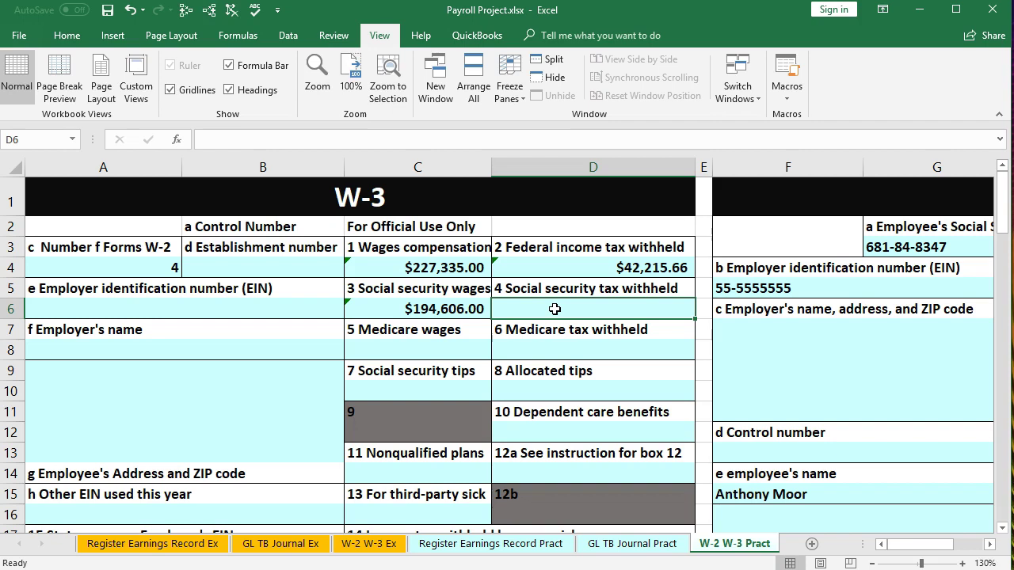
text(=)
key(Right)
key(Right)
key(Right)
key(Right)
key(Right)
key(Right)
key(Right)
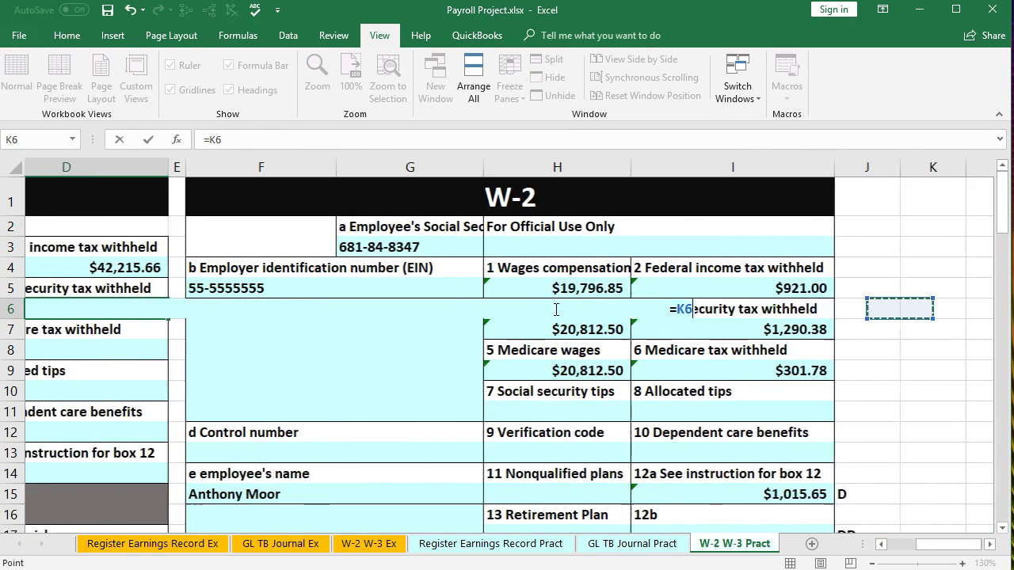
click(610, 331)
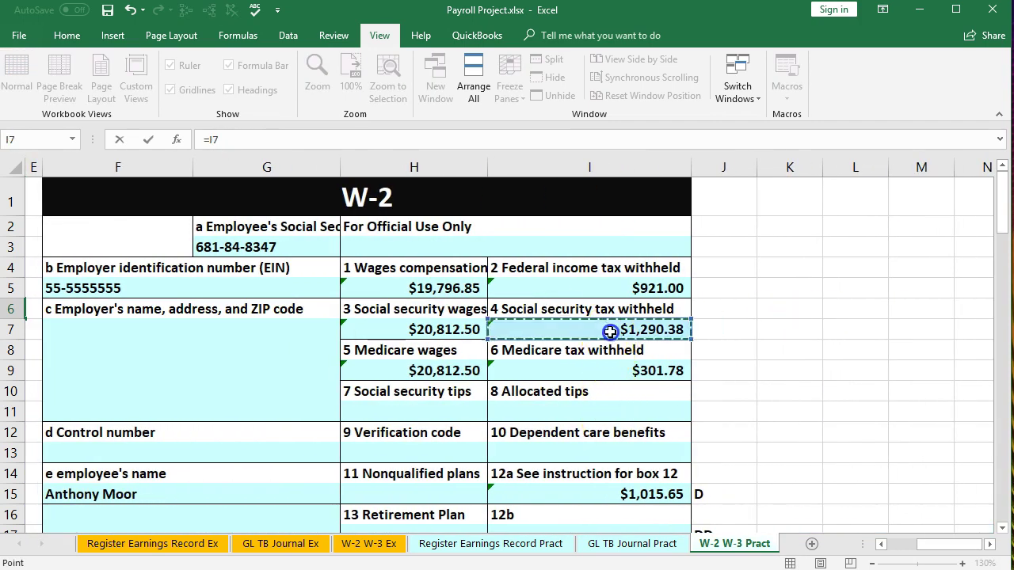
text(+)
scroll(598, 342, down, 6)
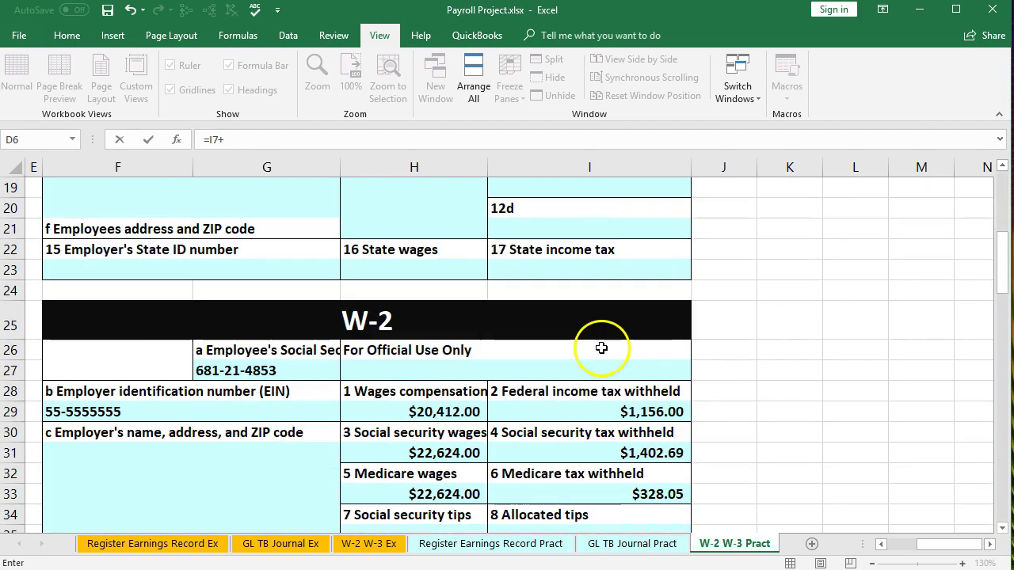
click(610, 452)
text(+)
scroll(612, 448, down, 5)
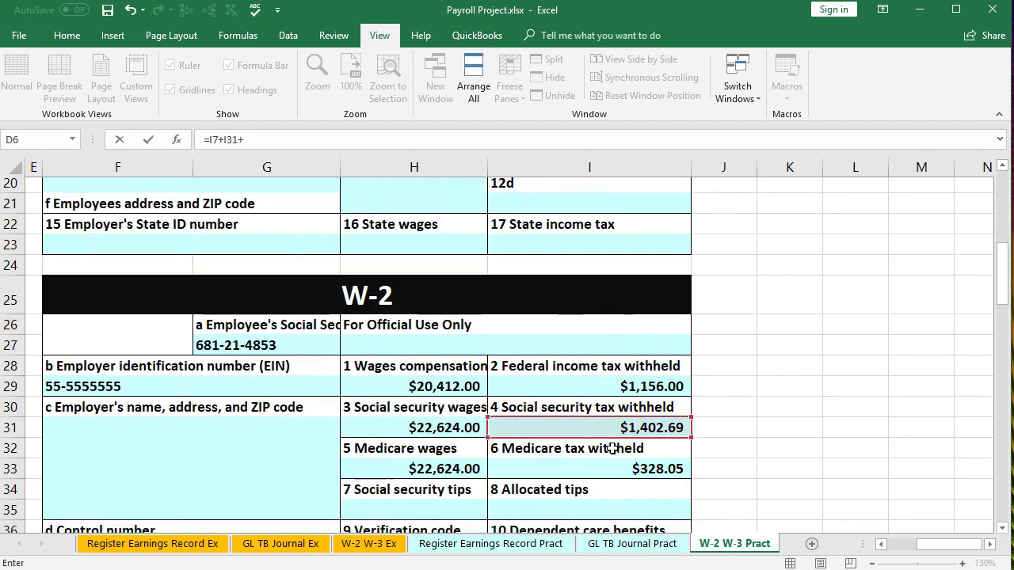
scroll(612, 448, down, 3)
click(614, 452)
text(+)
scroll(614, 449, down, 9)
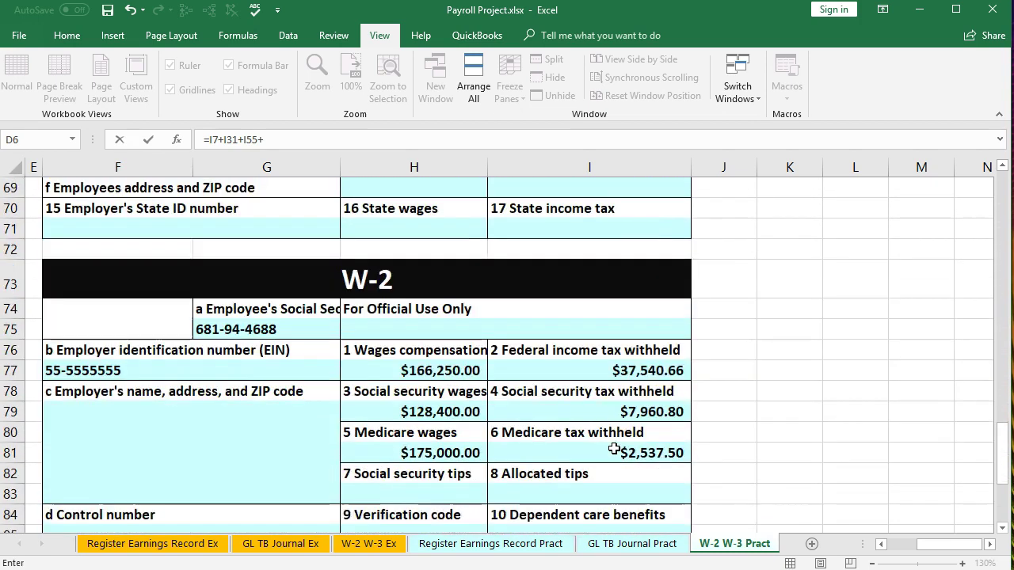
scroll(614, 449, down, 1)
click(623, 393)
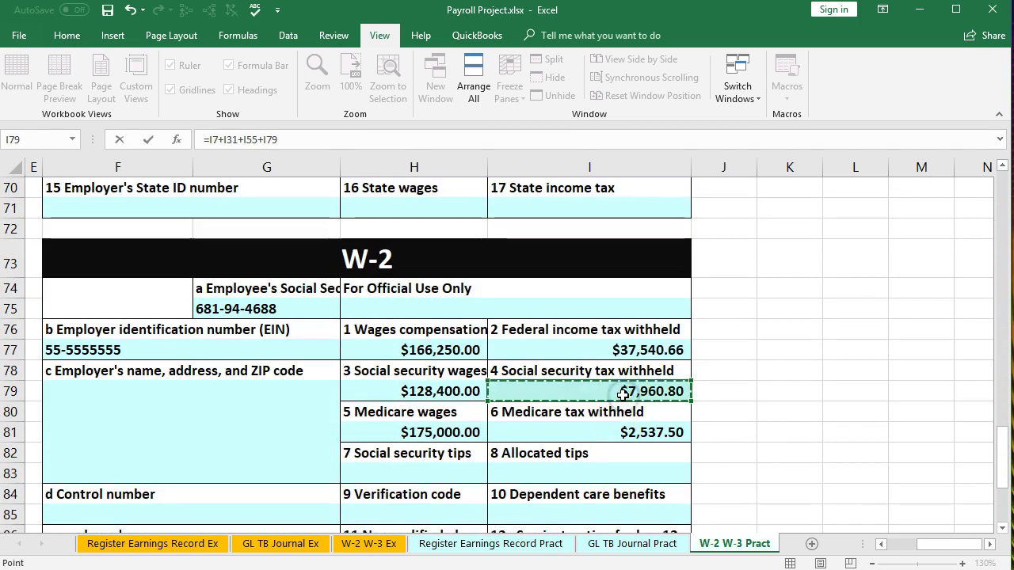
key(Return)
Compare the W-3 box 4 total in D6 with the OASDI total in AN34 of Register Earnings Record Pract.
key(Up)
key(Up)
key(Up)
key(Up)
key(Up)
key(Up)
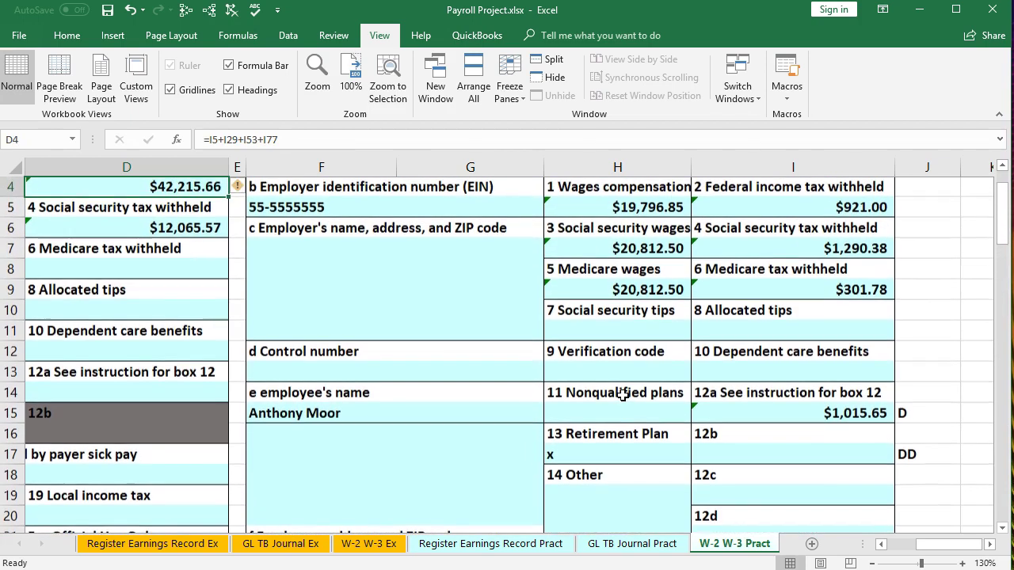
key(Left)
key(Left)
key(Left)
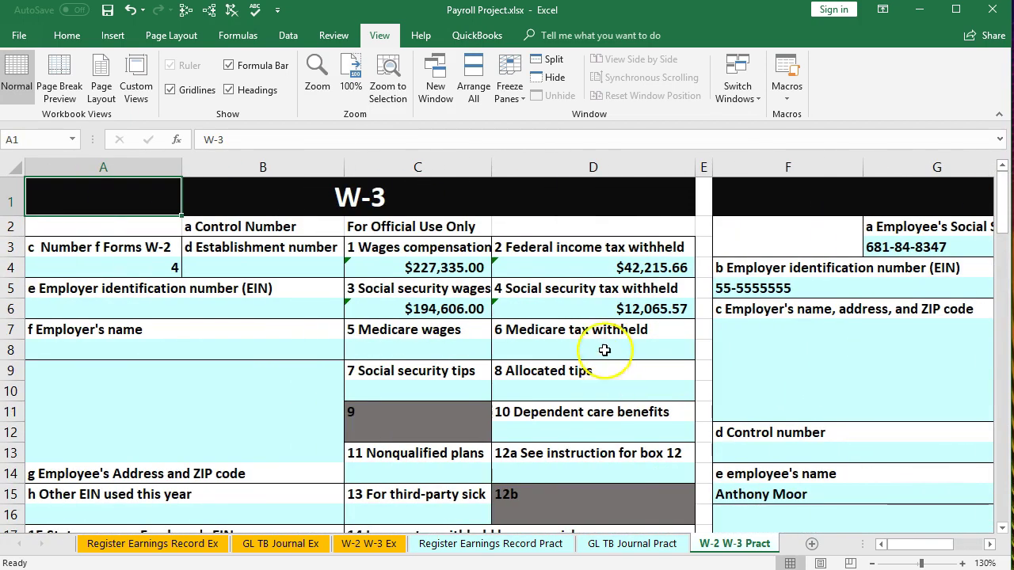
click(595, 309)
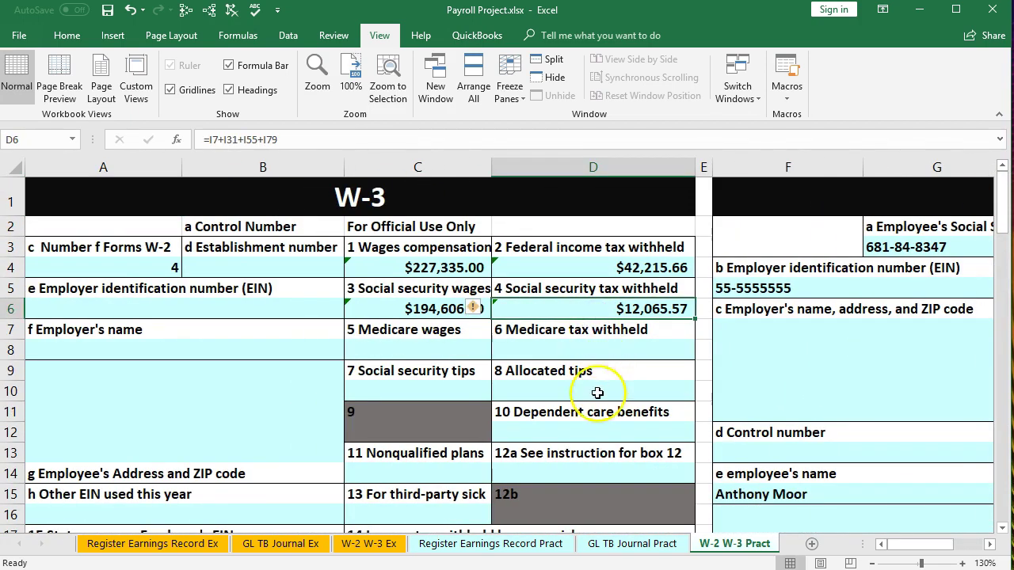
click(521, 545)
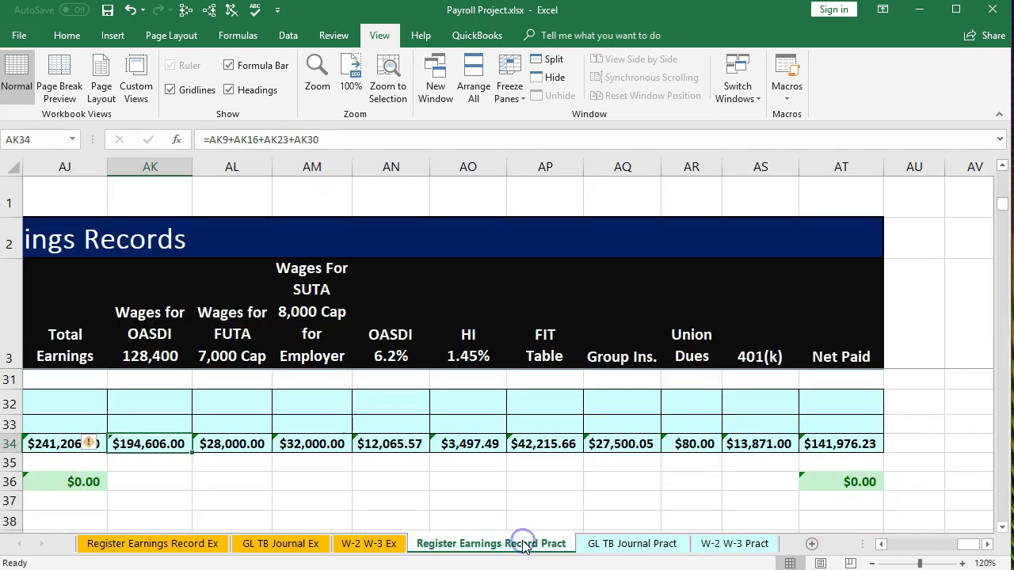
click(389, 444)
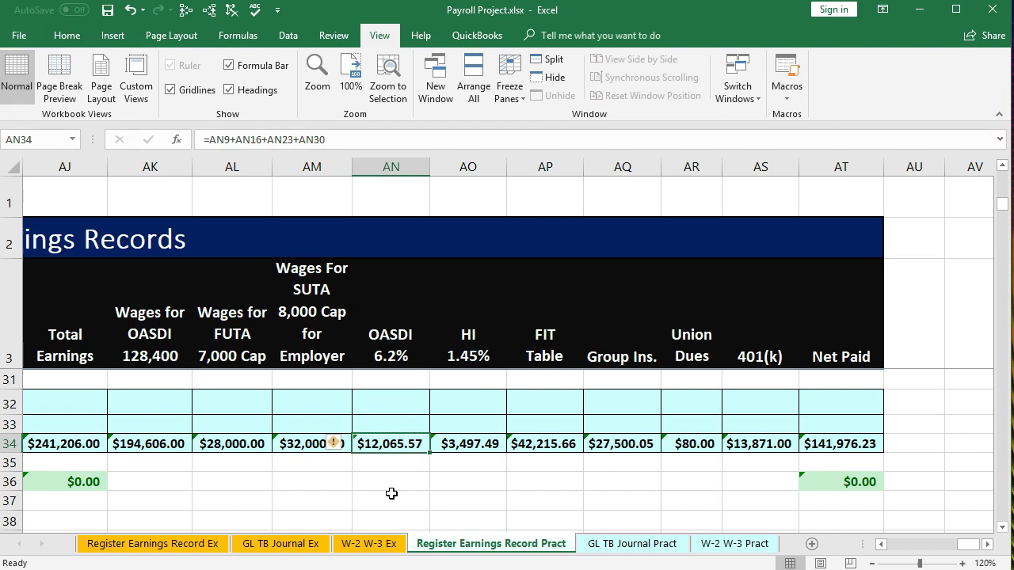
click(721, 543)
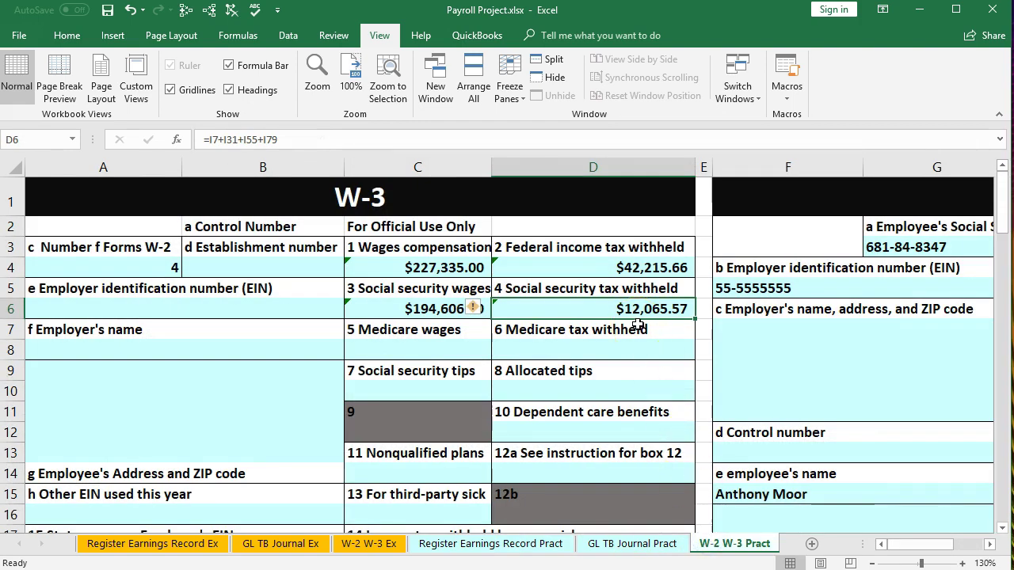
Total W-3 box 5 Medicare wages (C8) from box 5 of the four W-2s with =H9+H33+H57+H81.
click(455, 354)
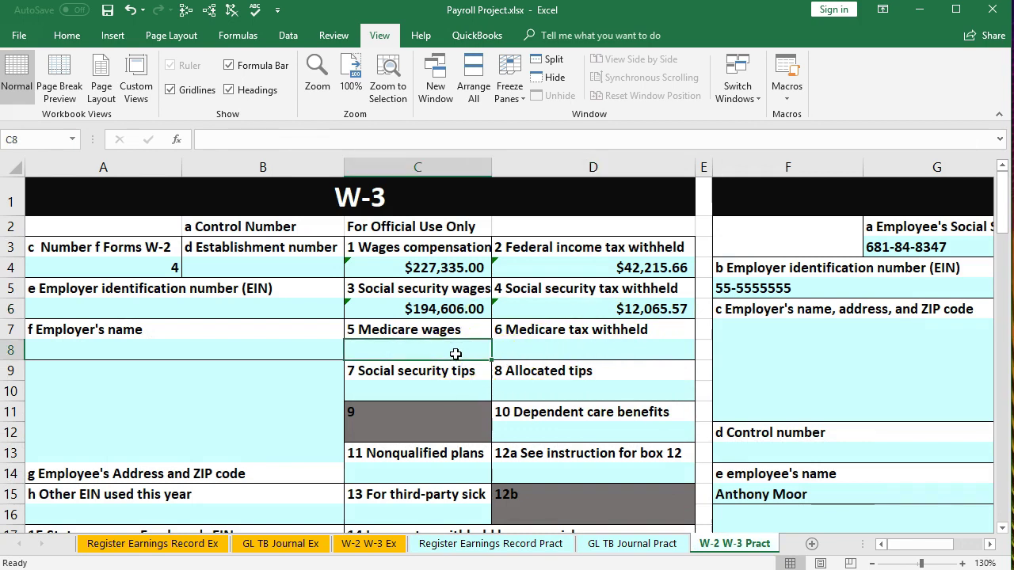
text(=)
key(Right)
key(Right)
key(Right)
key(Right)
key(Right)
key(Right)
key(Right)
key(Right)
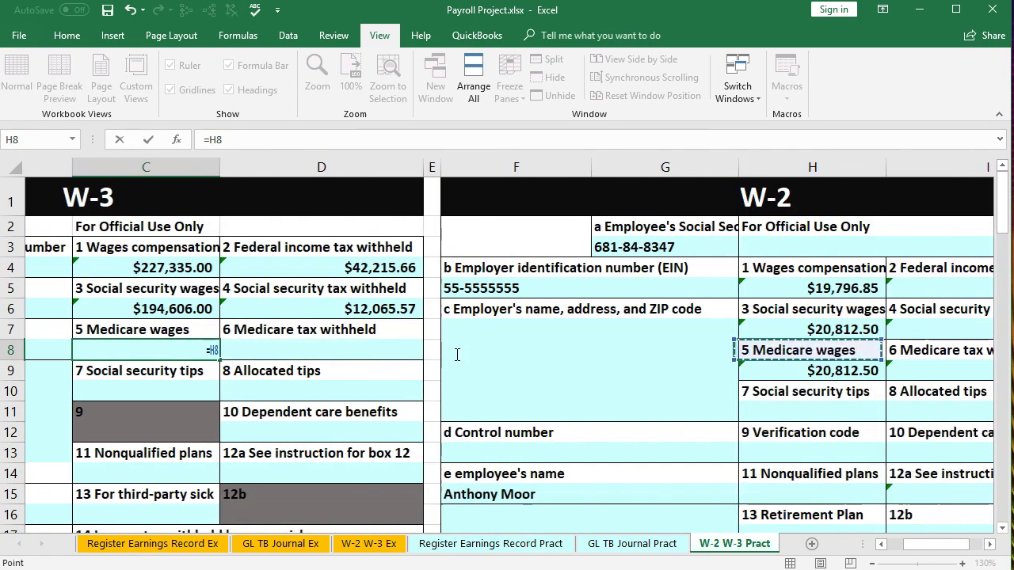
click(446, 369)
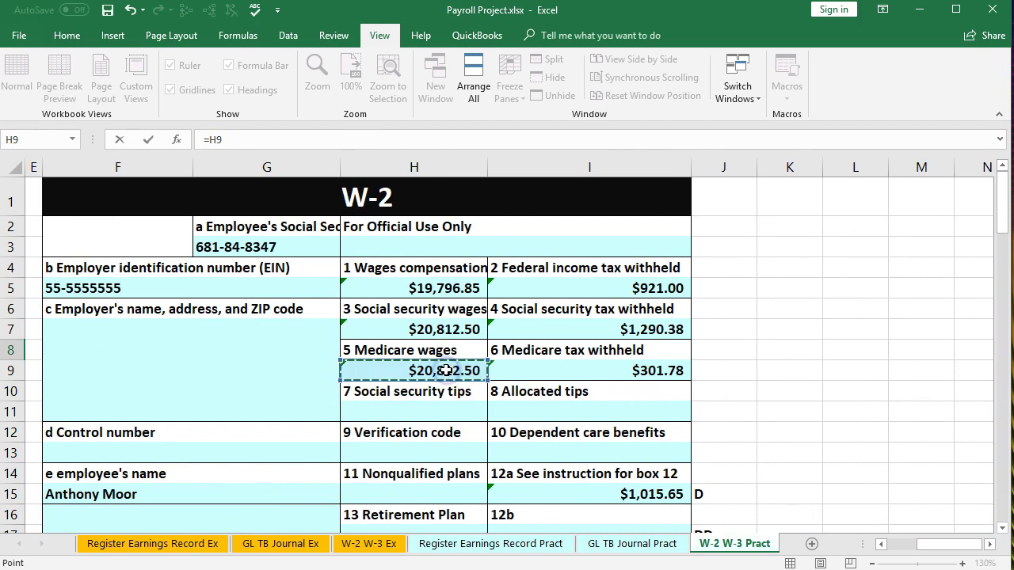
scroll(446, 370, down, 6)
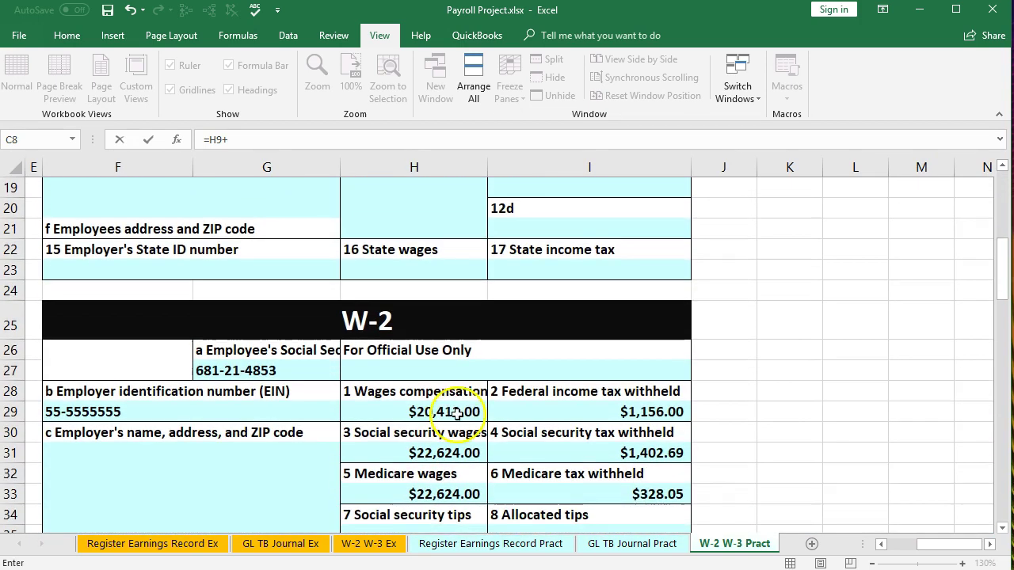
scroll(457, 413, down, 1)
click(446, 428)
text(+)
scroll(443, 428, down, 2)
scroll(443, 428, down, 6)
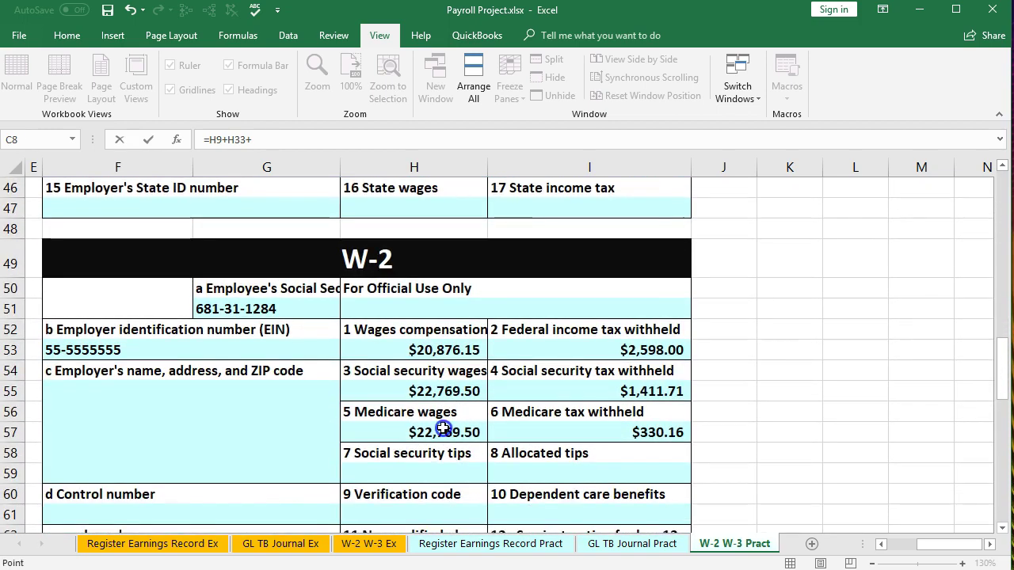
click(443, 428)
text(+)
scroll(443, 428, down, 5)
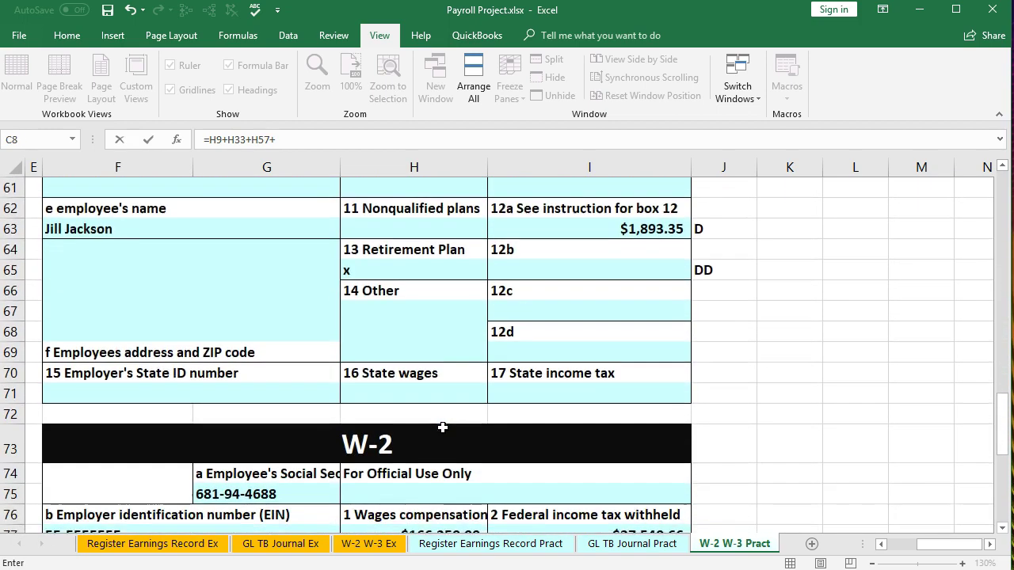
scroll(442, 427, down, 3)
click(442, 428)
key(Return)
Compare the W-3 box 5 total in C8 with the Total Earnings figure in AJ34 of Register Earnings Record Pract.
key(Up)
key(Up)
key(Up)
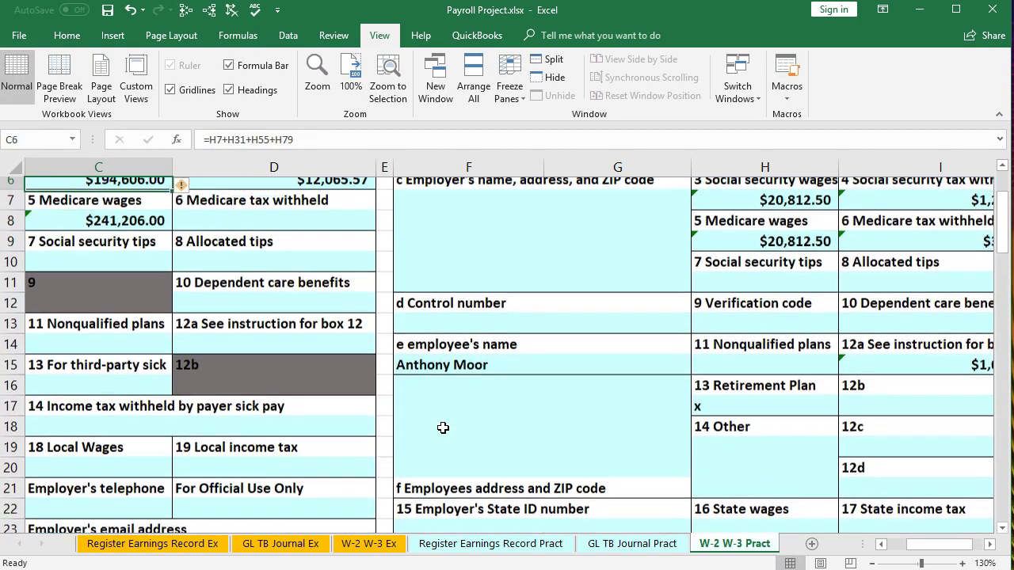
key(Left)
key(Left)
key(Up)
key(Up)
key(Up)
key(Up)
key(Up)
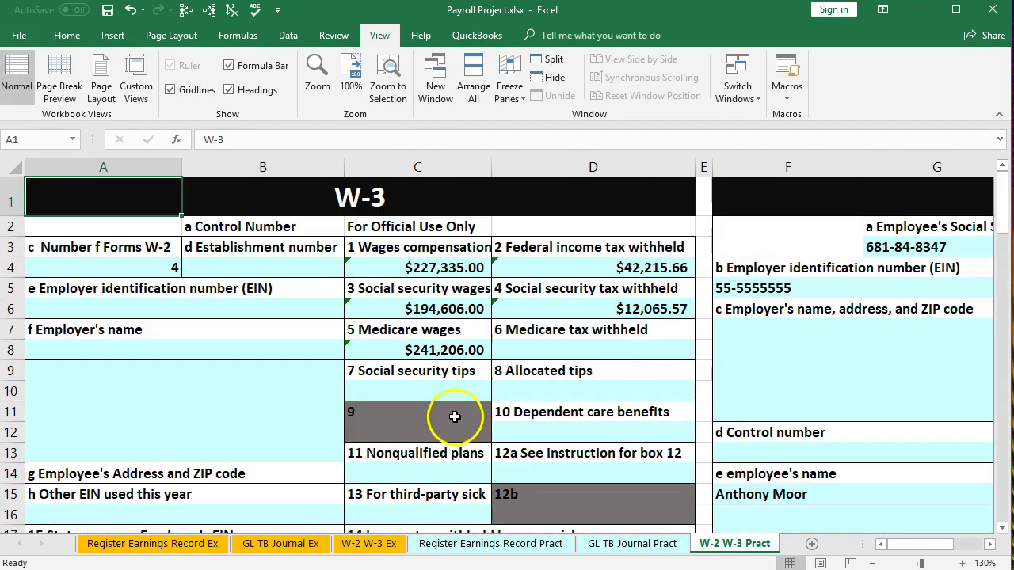
click(428, 349)
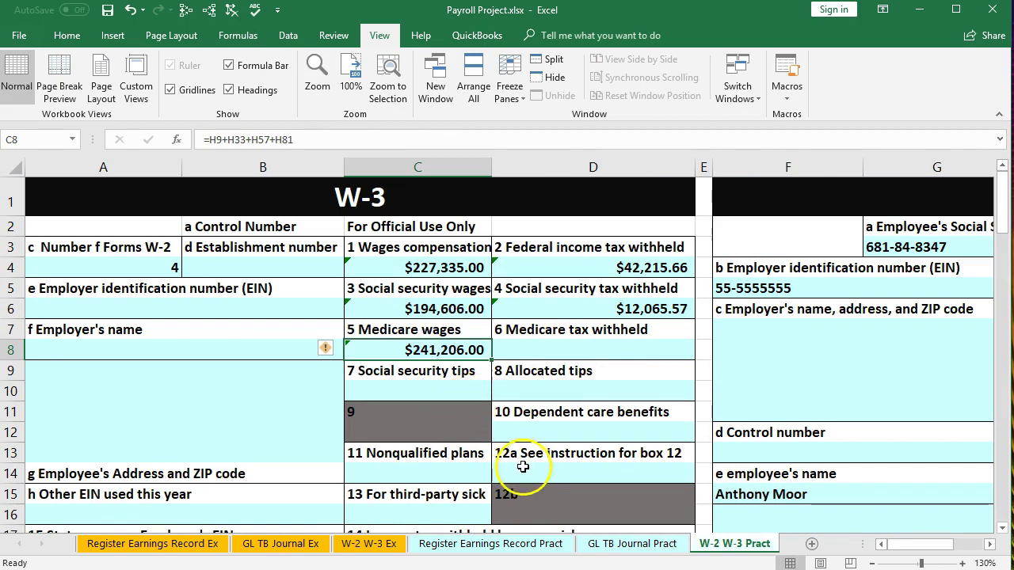
click(504, 545)
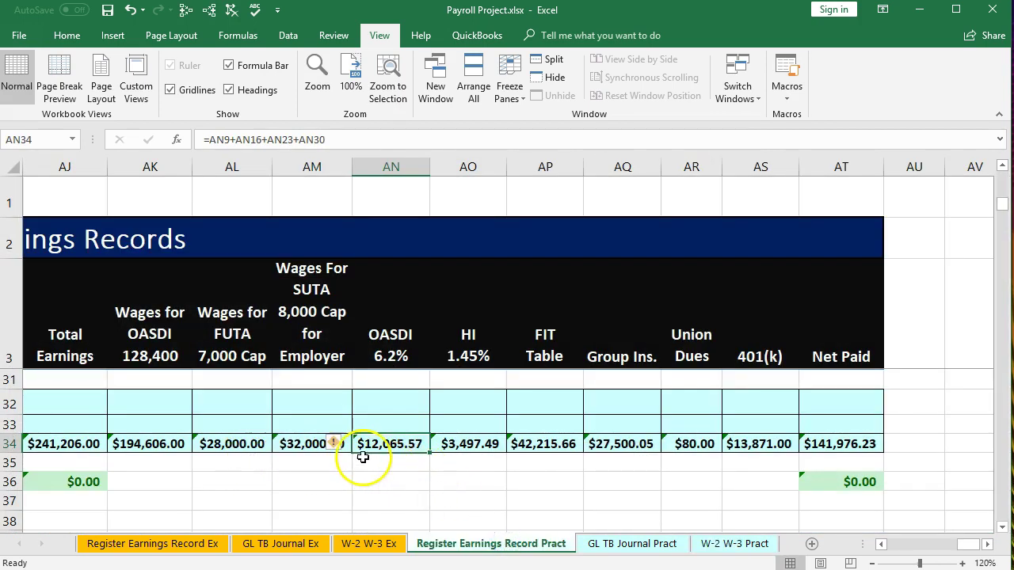
click(87, 446)
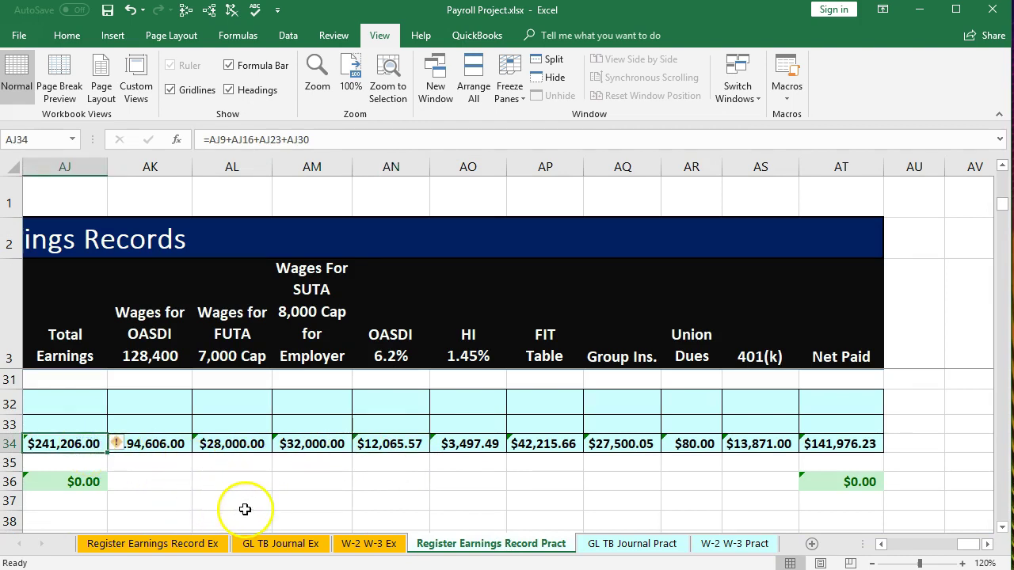
click(721, 550)
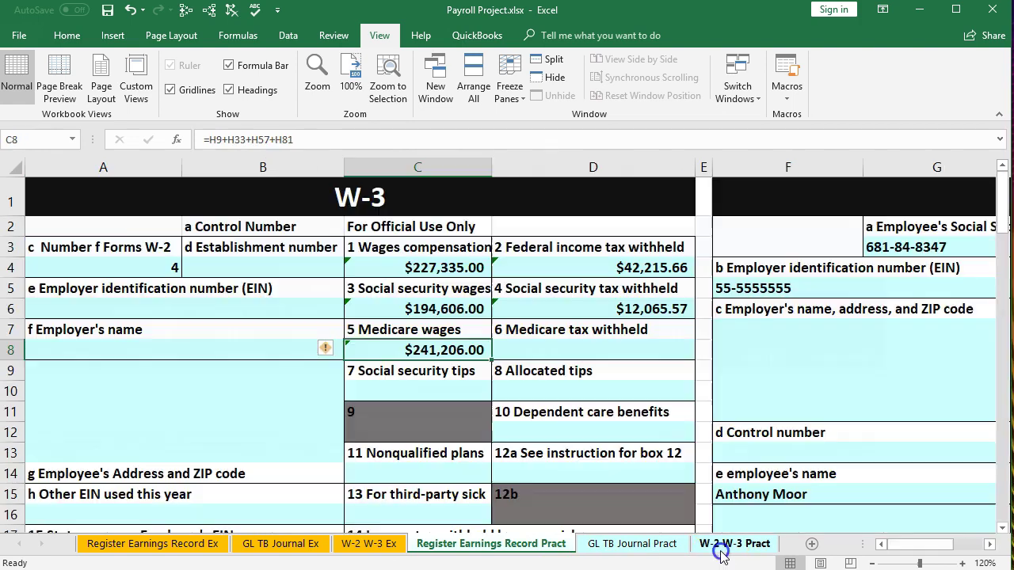
Total W-3 box 6 Medicare tax withheld (D8) from box 6 of the four W-2s with =I9+I33+I57+I81.
click(534, 350)
text(=)
key(Right)
key(Right)
key(Right)
key(Right)
key(Right)
key(Right)
key(Right)
click(560, 371)
text(+)
scroll(561, 371, down, 7)
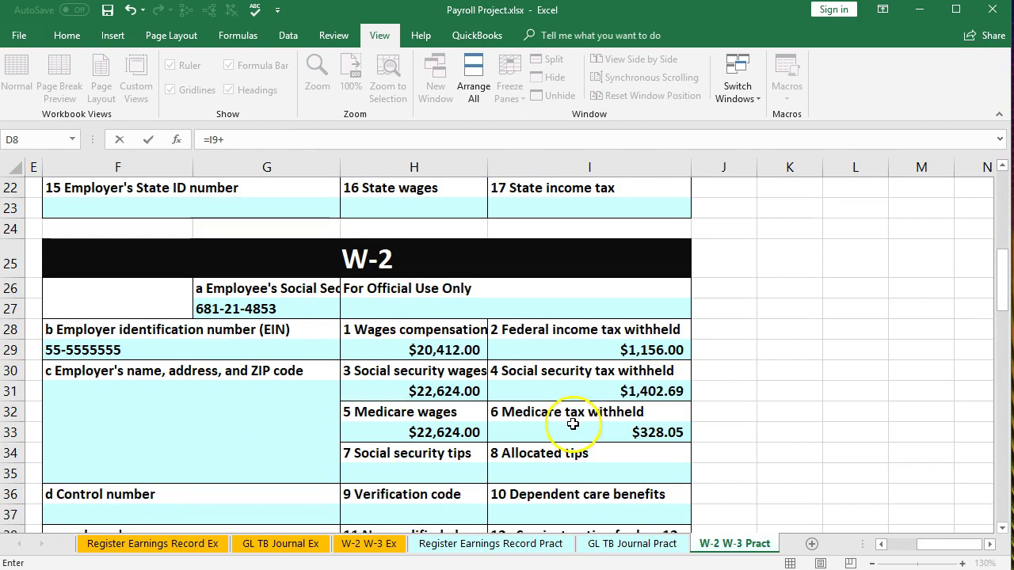
click(573, 426)
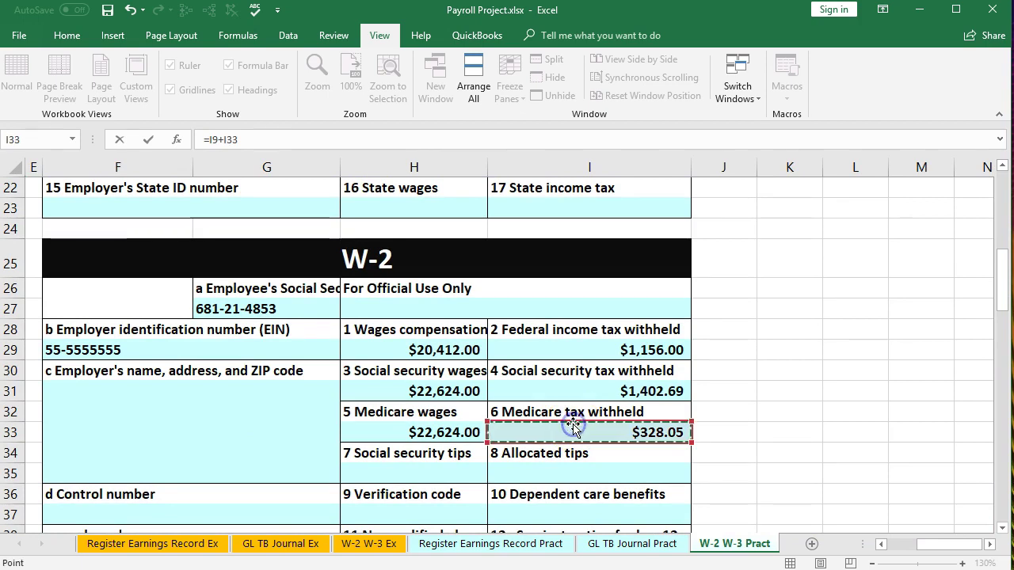
text(+)
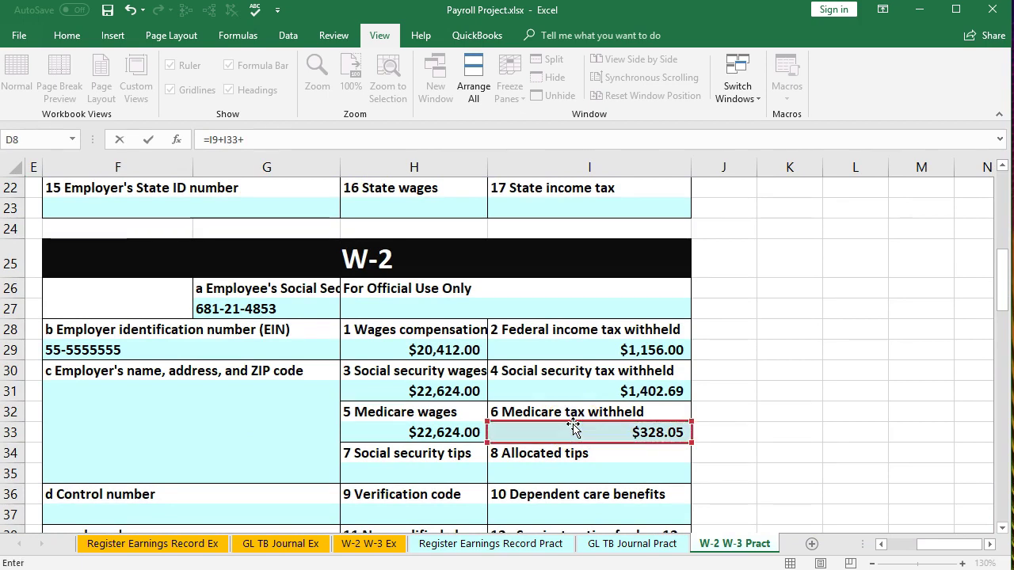
scroll(573, 425, down, 8)
click(572, 426)
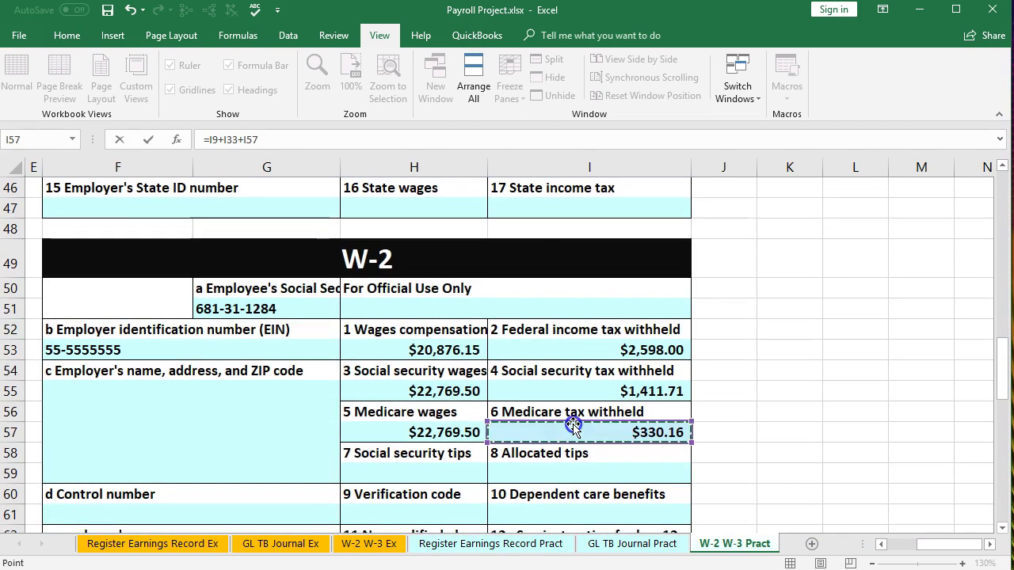
text(+)
scroll(573, 425, down, 6)
scroll(572, 426, down, 2)
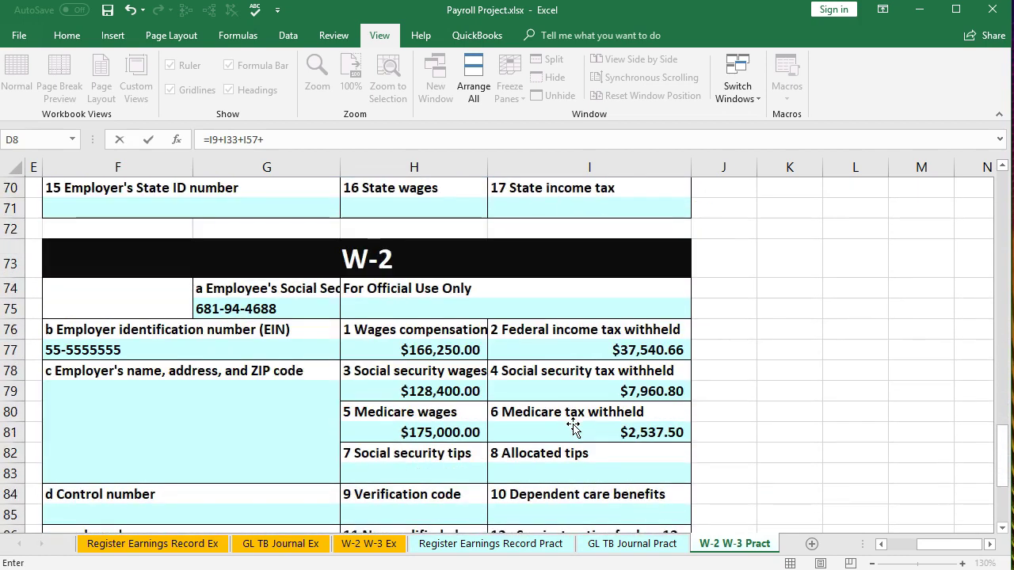
click(573, 425)
key(Return)
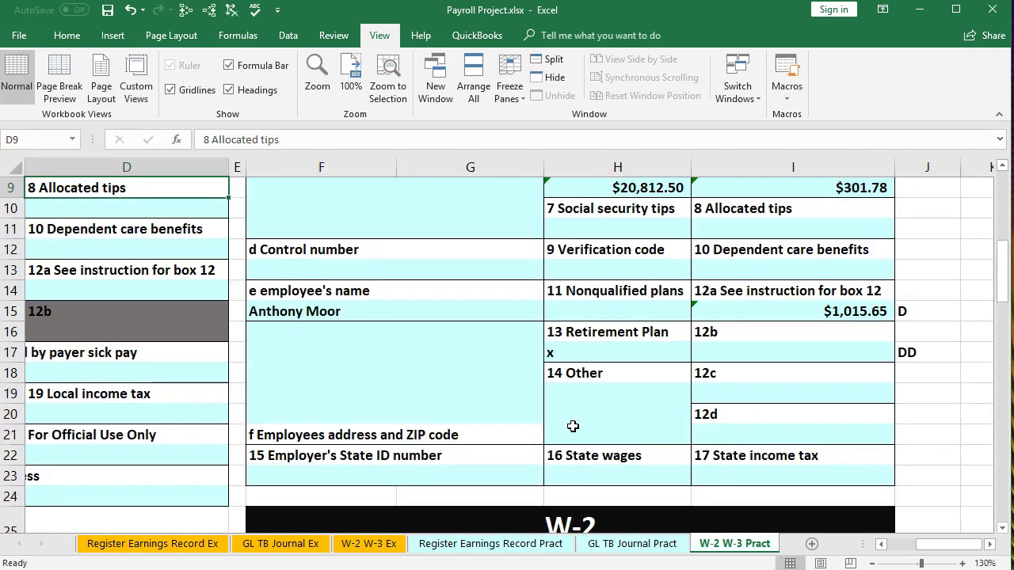
Compare the W-3 box 6 total in D8 with the HI total in AO34 of Register Earnings Record Pract.
key(Left)
key(ctrl+Home)
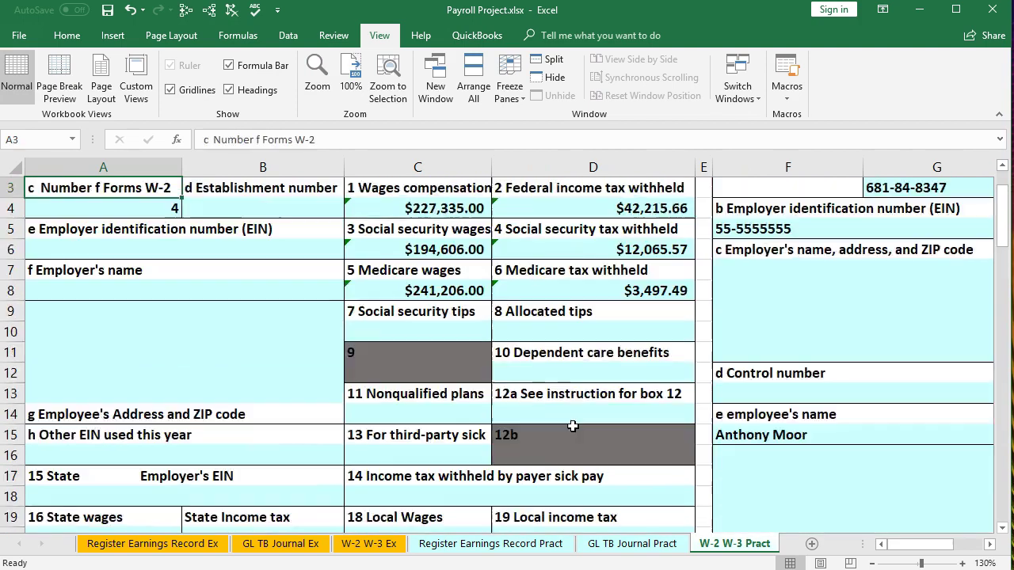
click(553, 346)
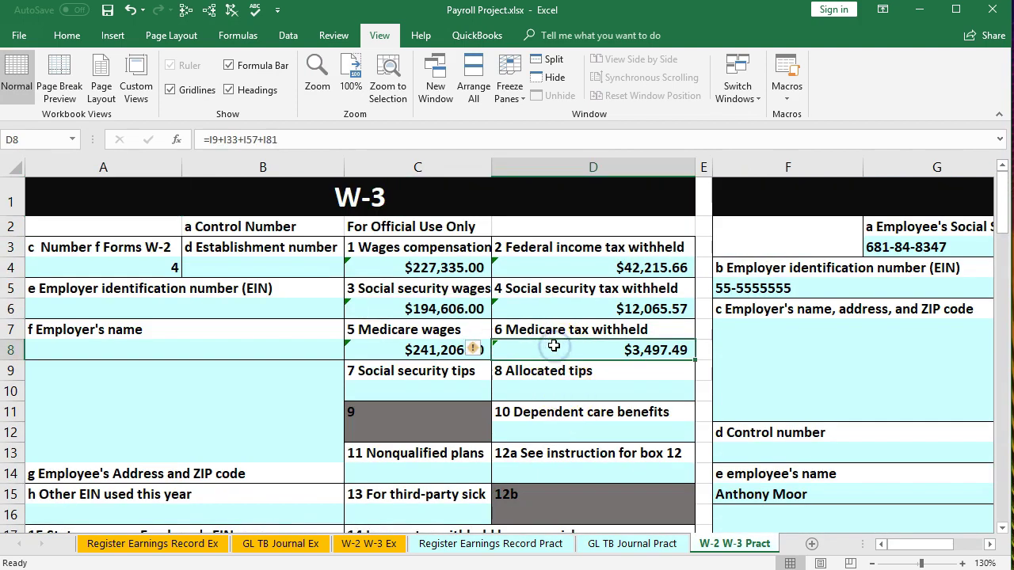
click(504, 545)
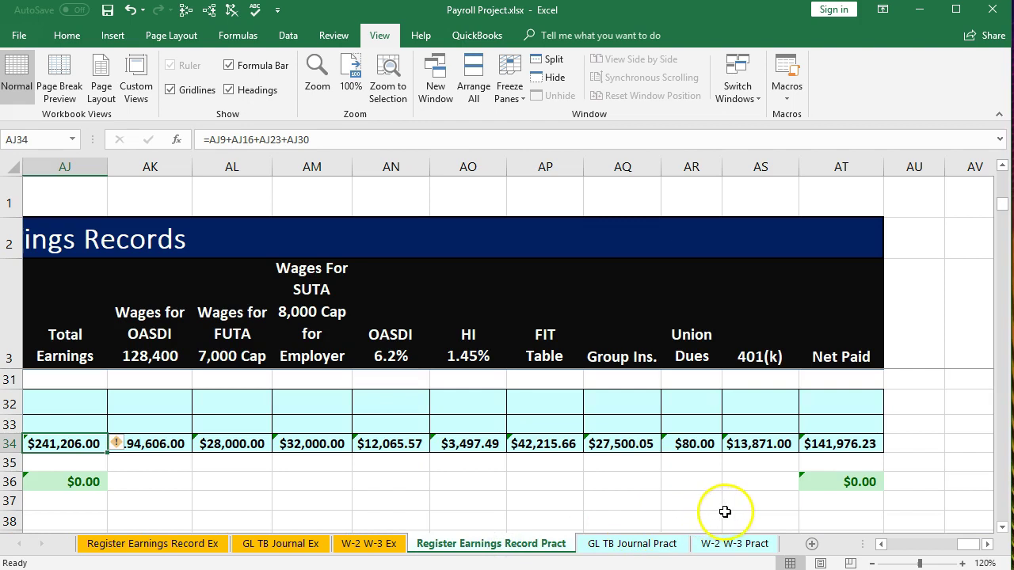
click(471, 445)
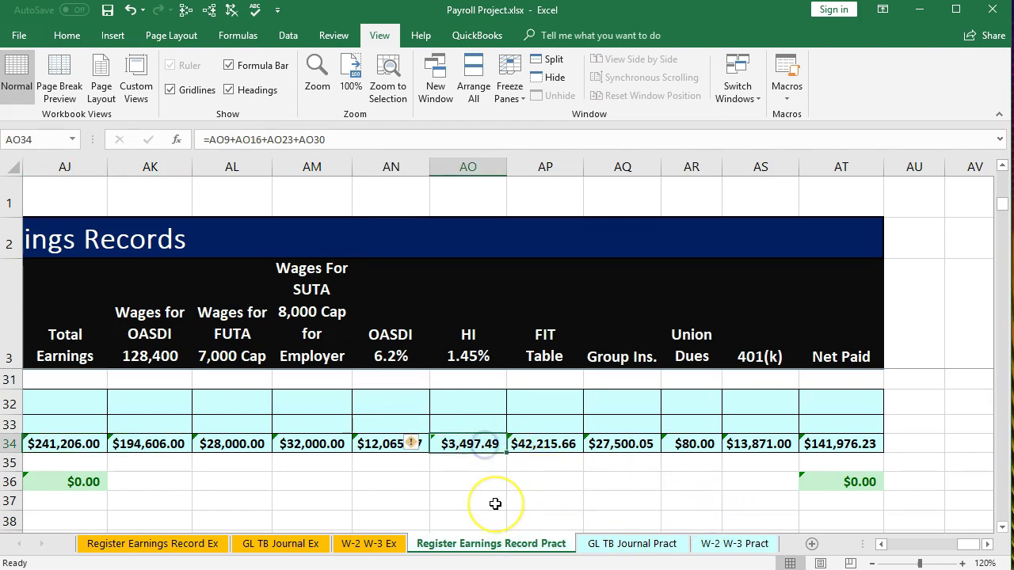
Review the W-3 wage totals for boxes 1, 3 and 5 (C4, C6 and C8) on the W-2 W-3 Pract sheet.
click(725, 545)
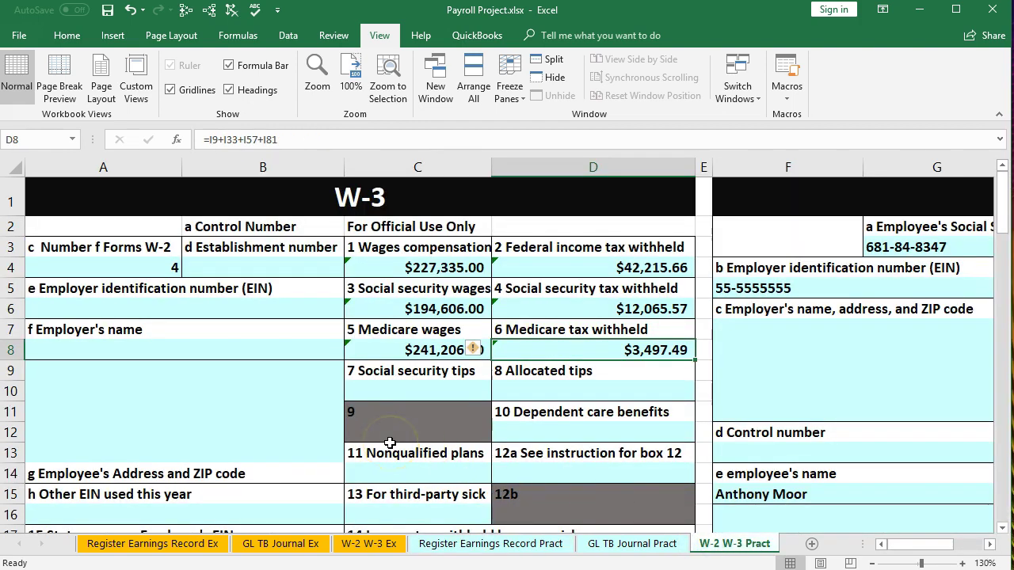
scroll(390, 442, down, 2)
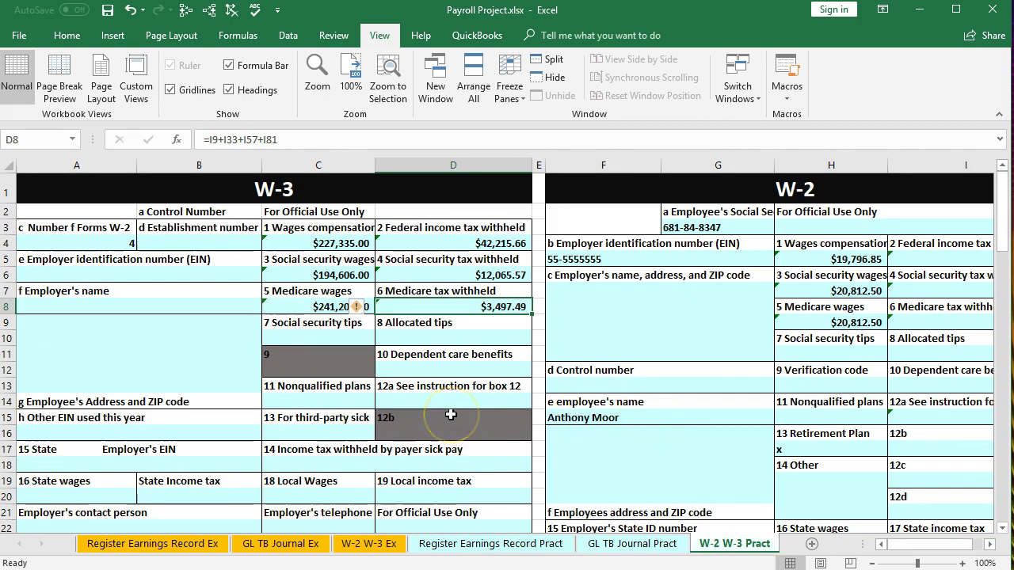
scroll(450, 415, up, 1)
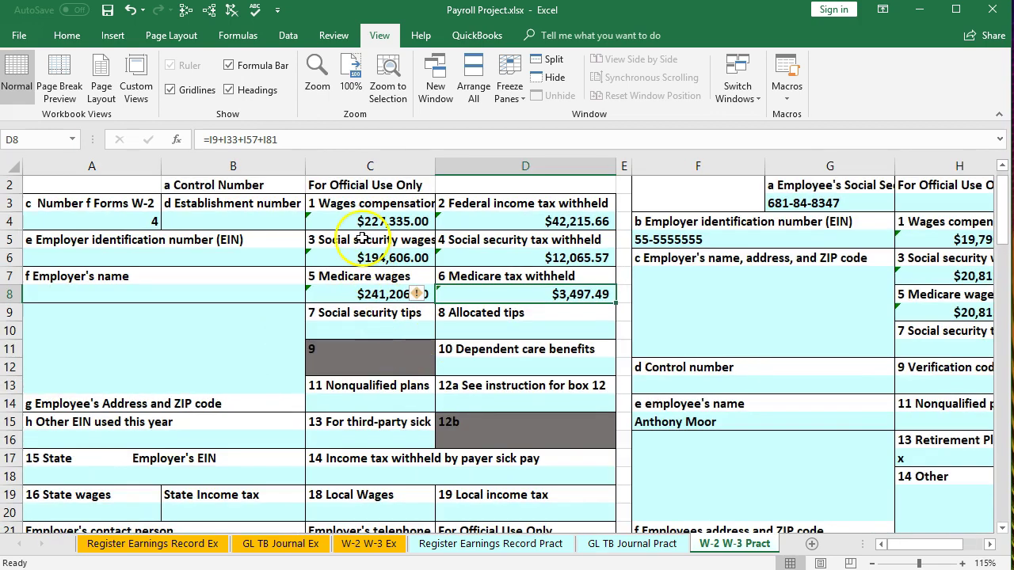
click(349, 300)
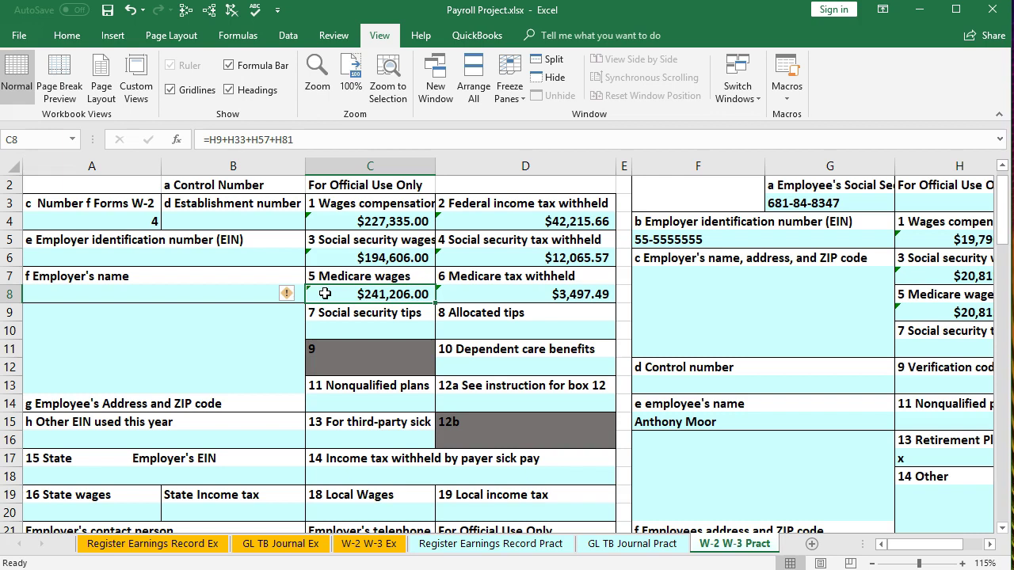
click(332, 220)
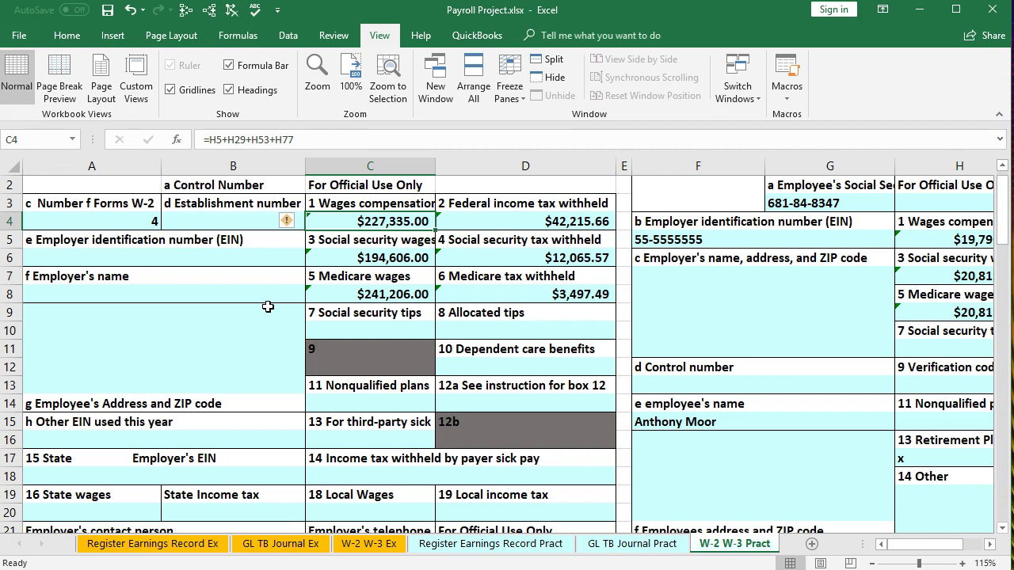
click(328, 257)
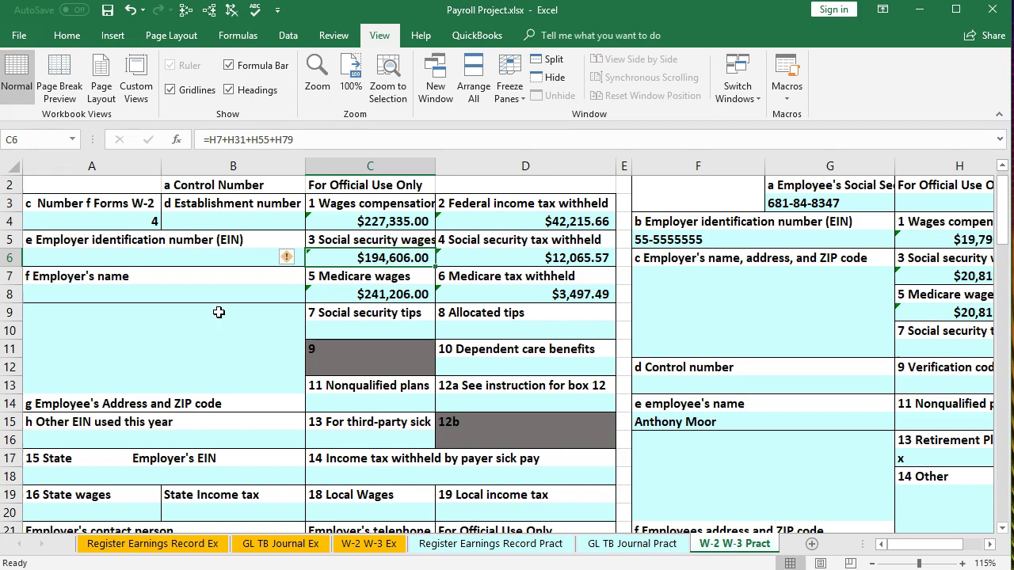
click(318, 295)
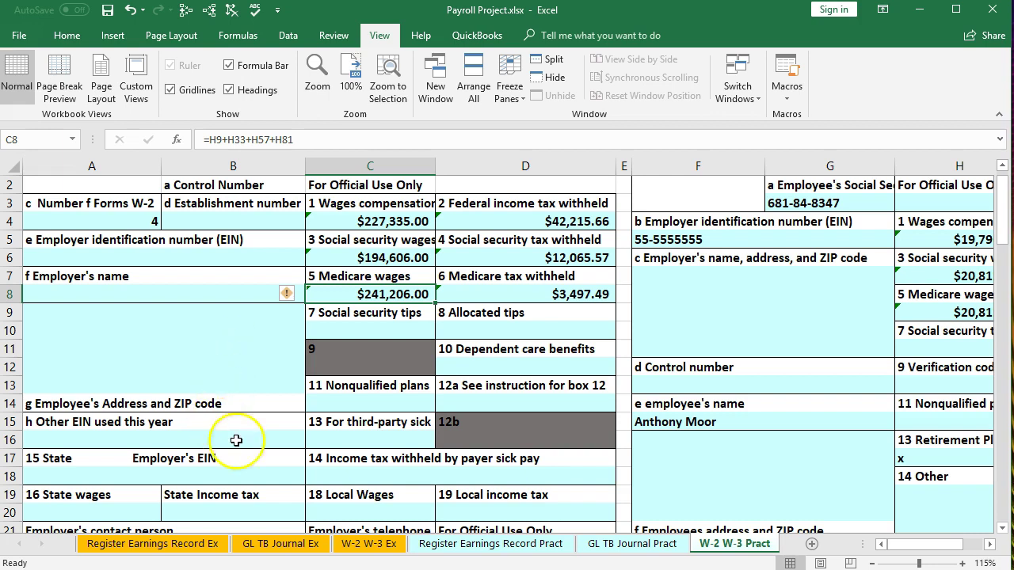
scroll(234, 439, up, 1)
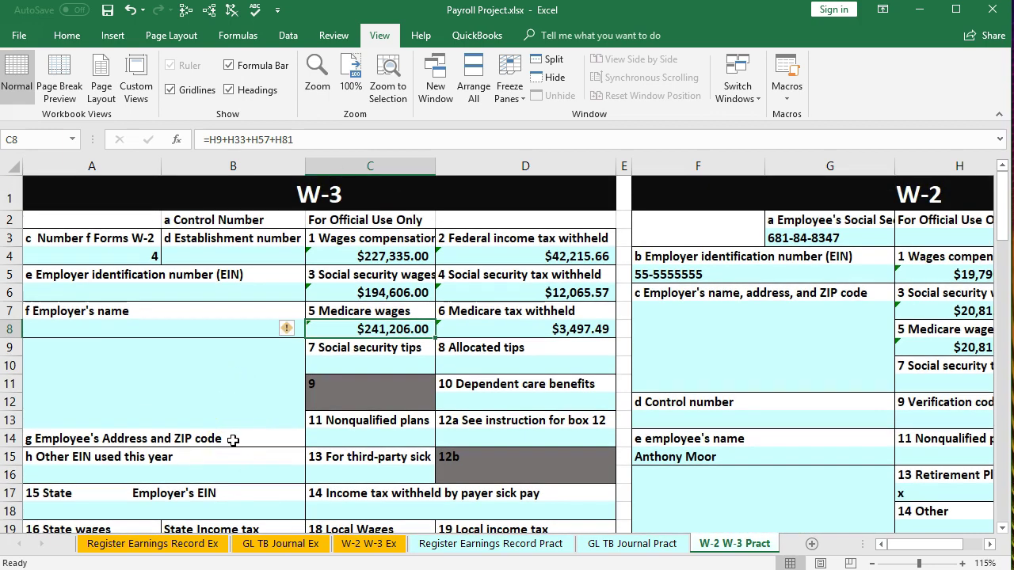